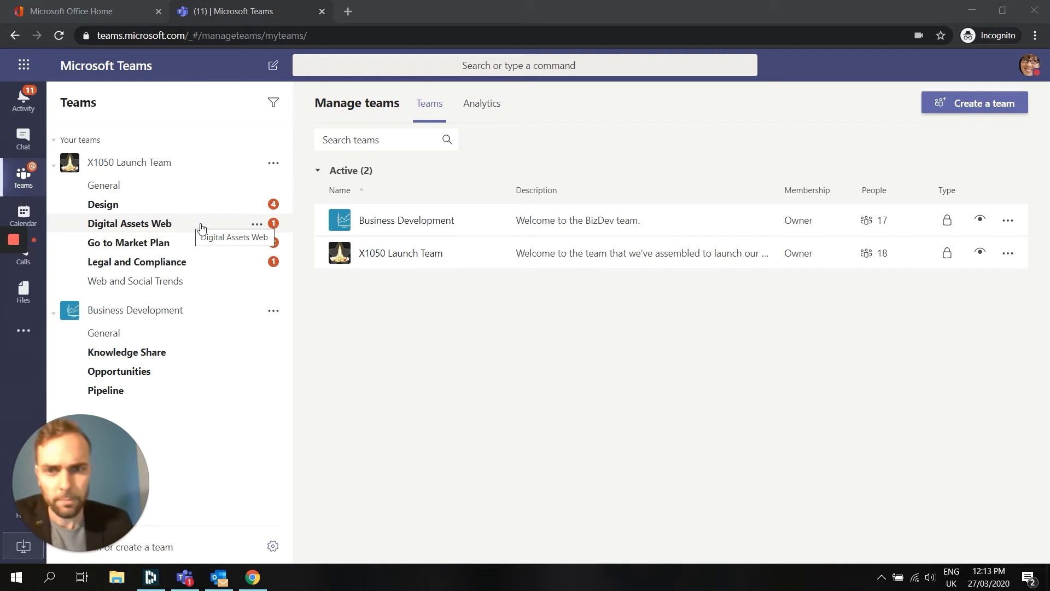
# Set the account's presence status to Available
pyautogui.click(1035, 74)
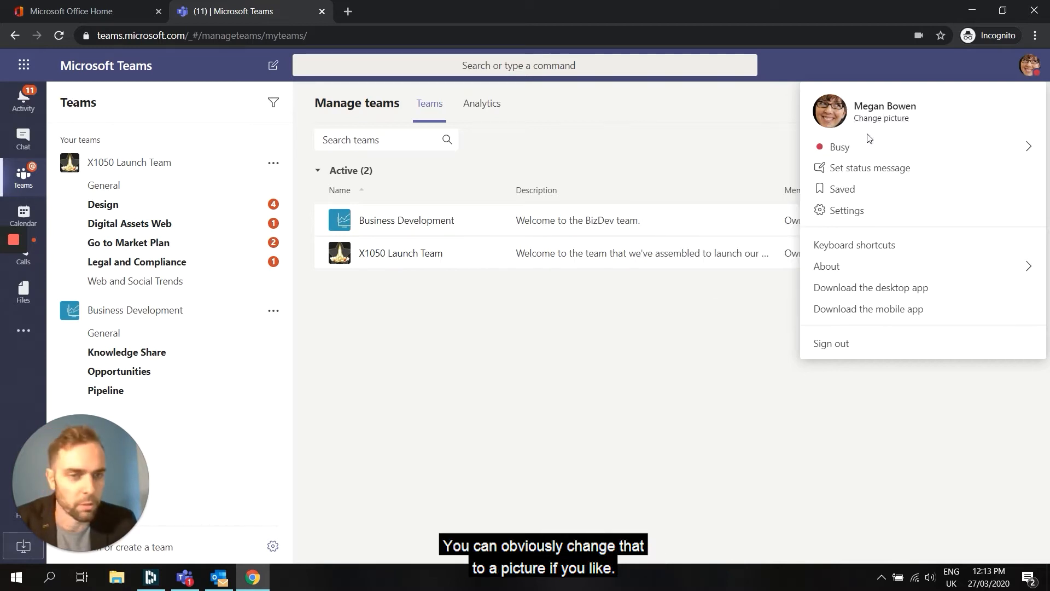
pyautogui.moveTo(837, 144)
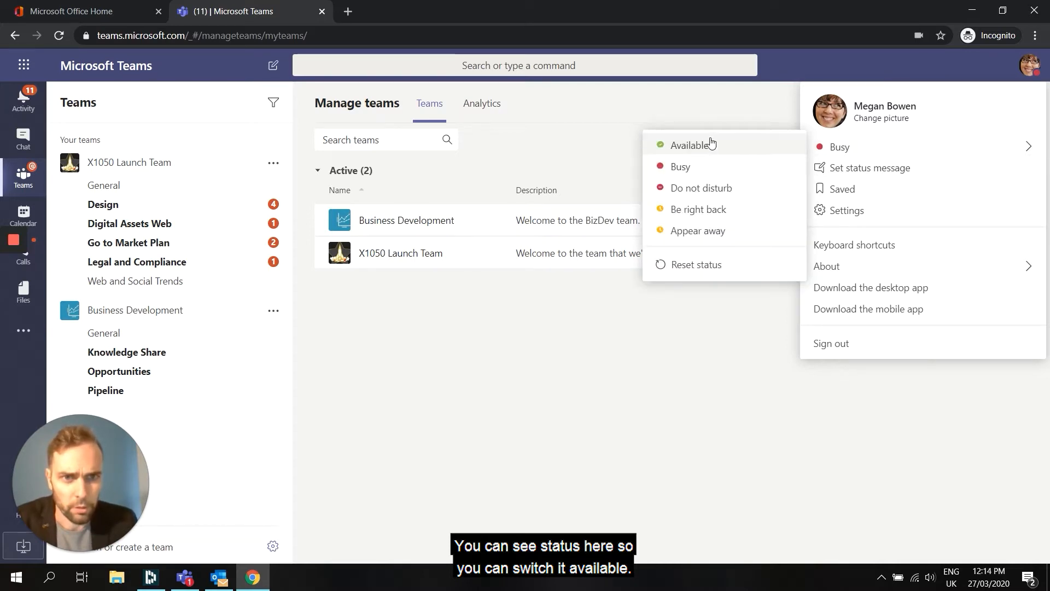
pyautogui.click(686, 145)
# Try the Dark and High contrast themes in the account settings and return to the Default theme
pyautogui.click(1029, 65)
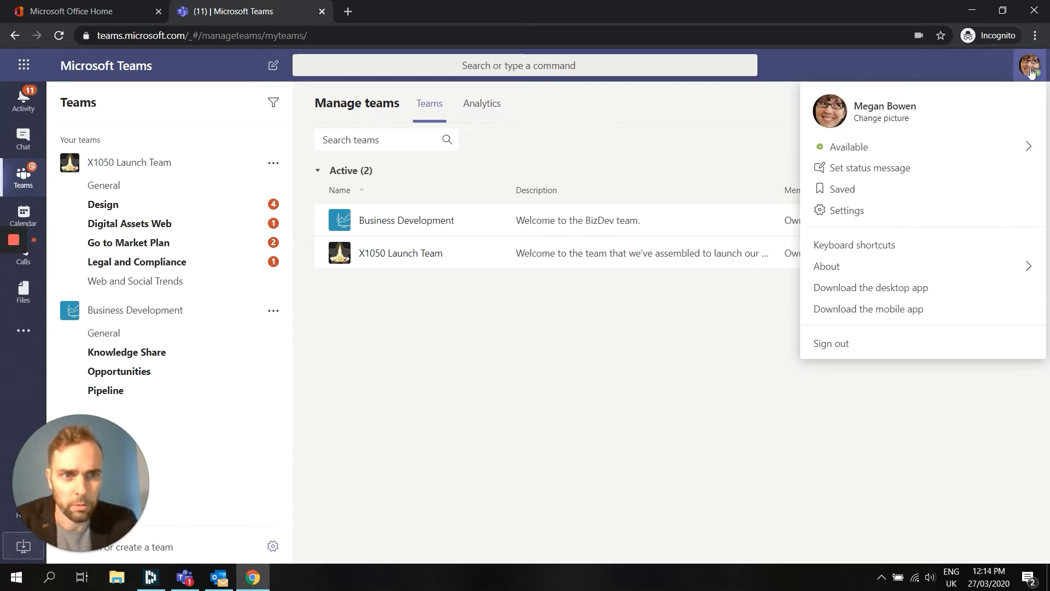
pyautogui.moveTo(881, 149)
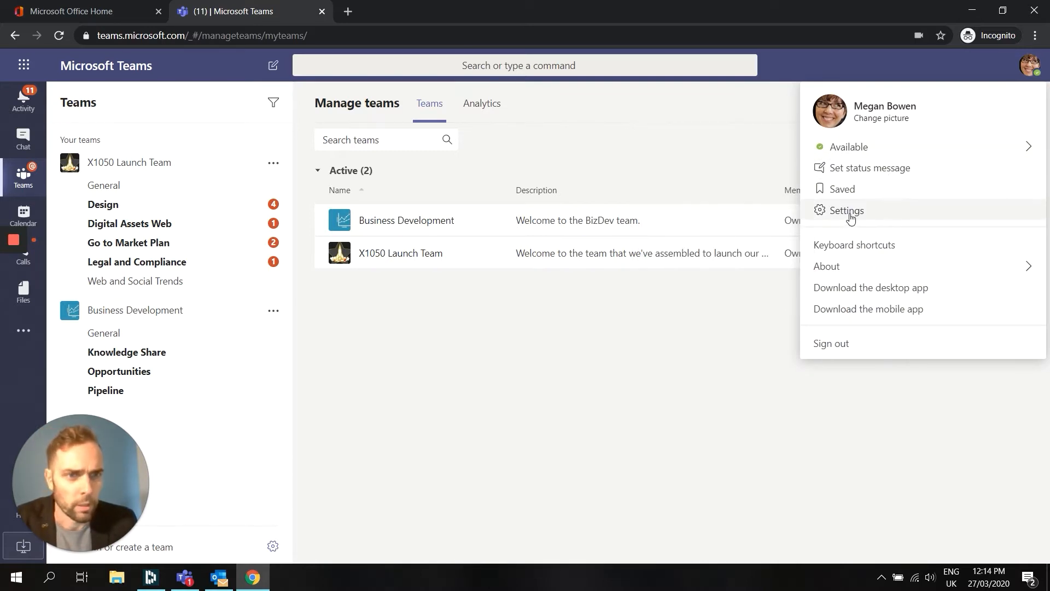
pyautogui.click(847, 211)
pyautogui.click(576, 167)
pyautogui.click(717, 173)
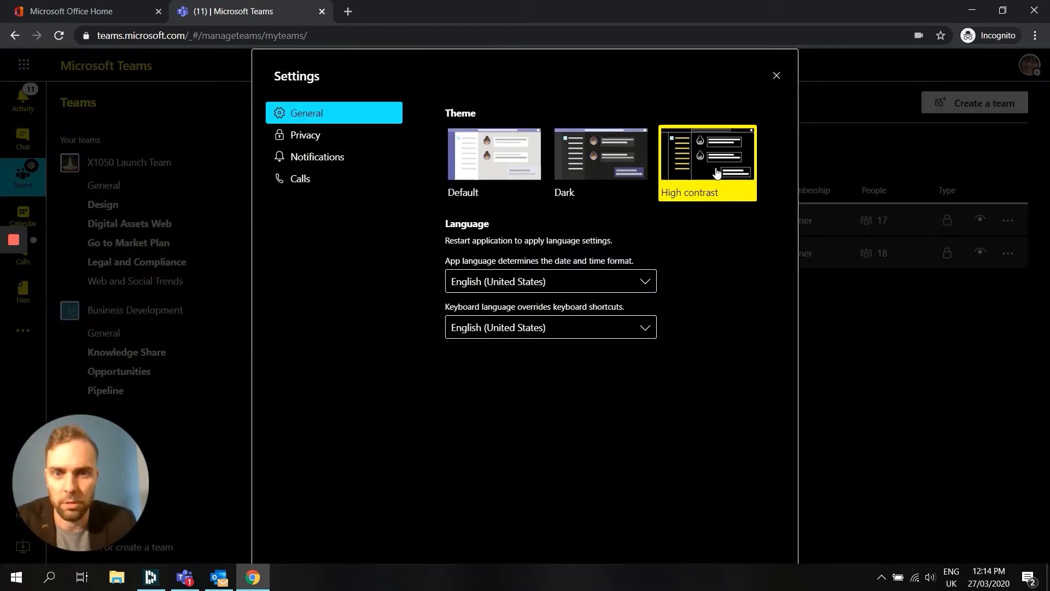
pyautogui.click(497, 189)
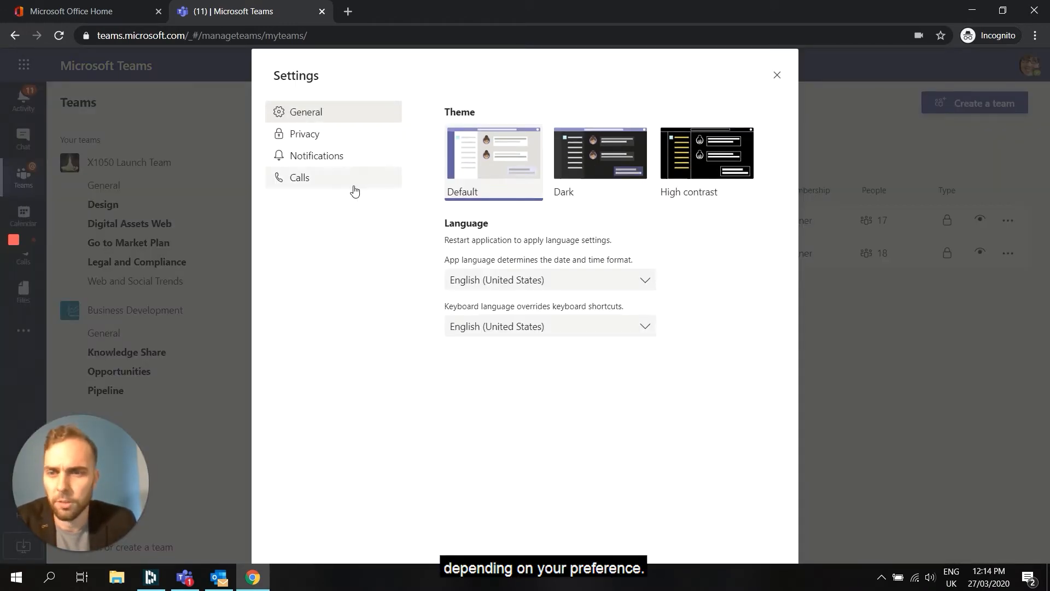
# Review the notification options and the call answering options in the account settings, and close the settings
pyautogui.click(328, 159)
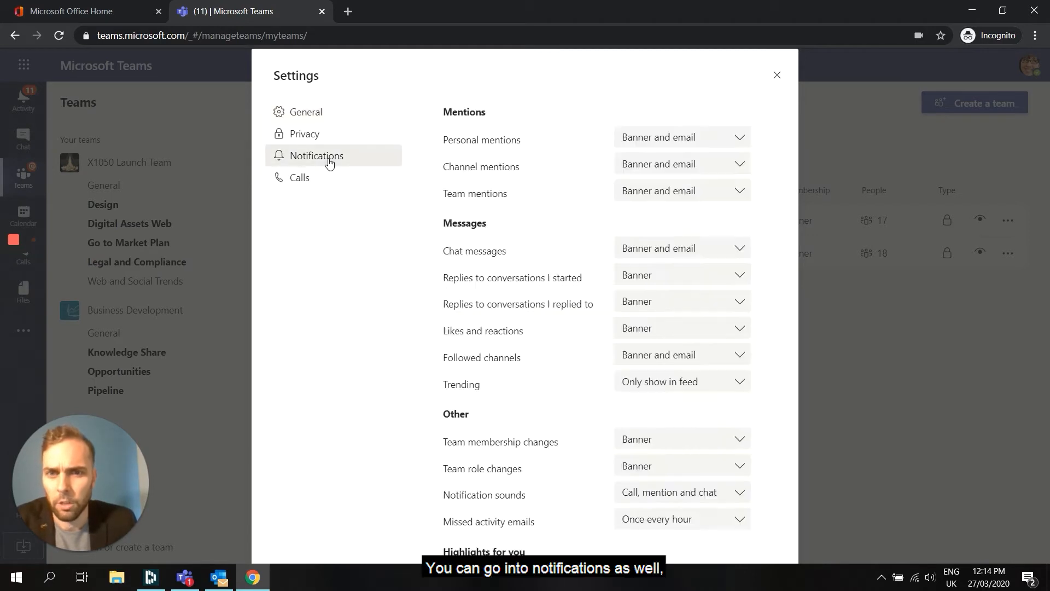
pyautogui.scroll(-3, 711, 269)
pyautogui.scroll(3, 566, 314)
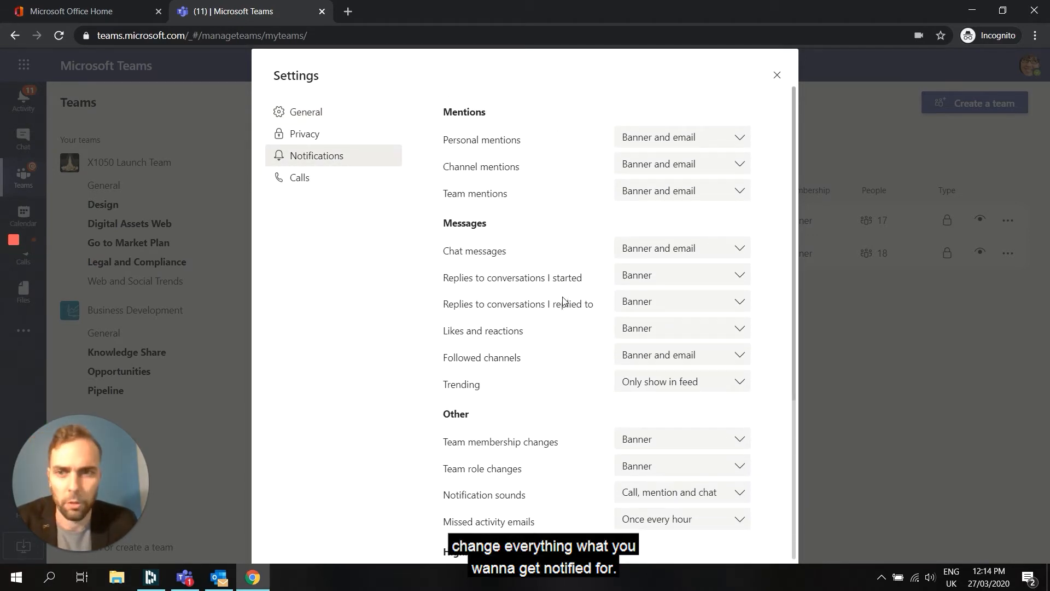
pyautogui.click(302, 185)
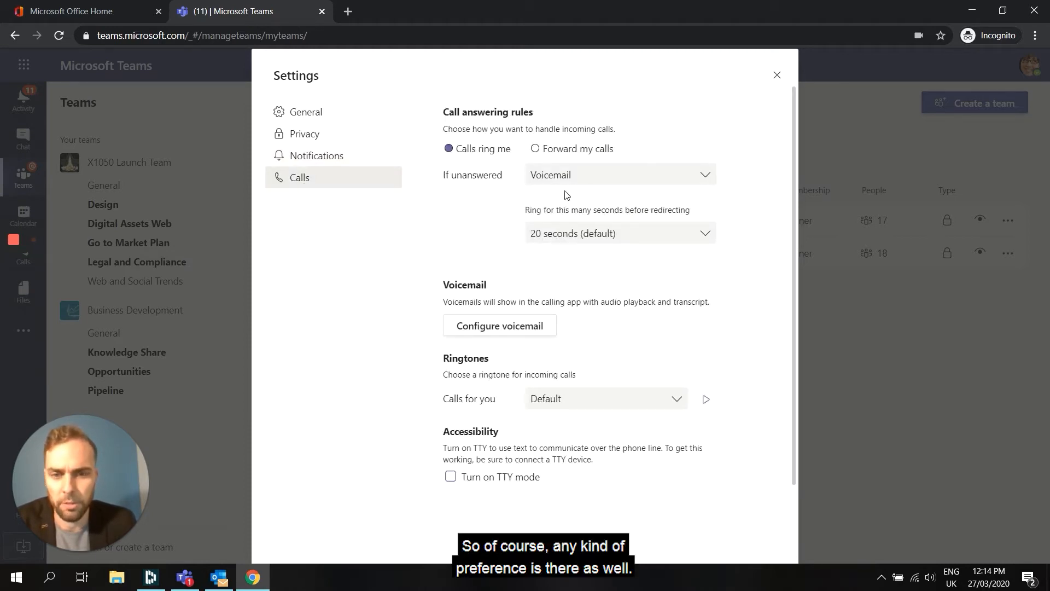
pyautogui.click(776, 76)
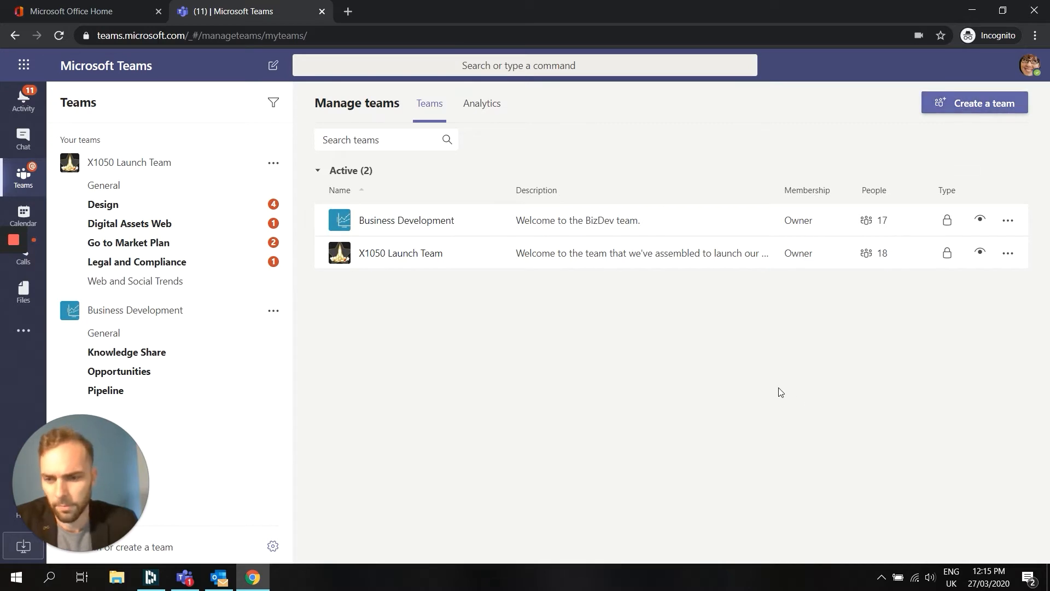
# Start building a new team from scratch and make it a Public team
pyautogui.click(274, 551)
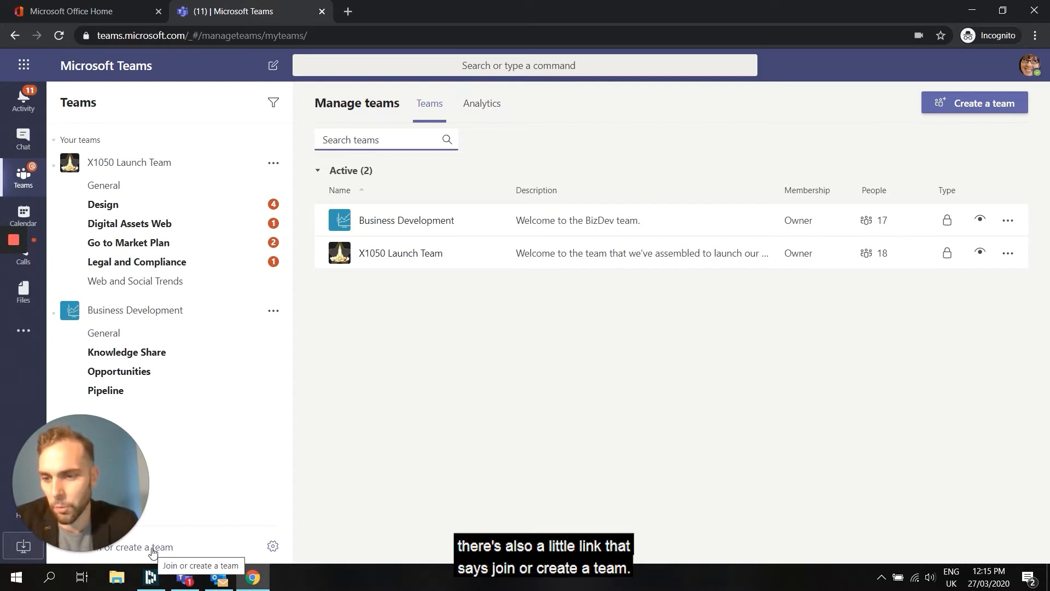
pyautogui.click(982, 106)
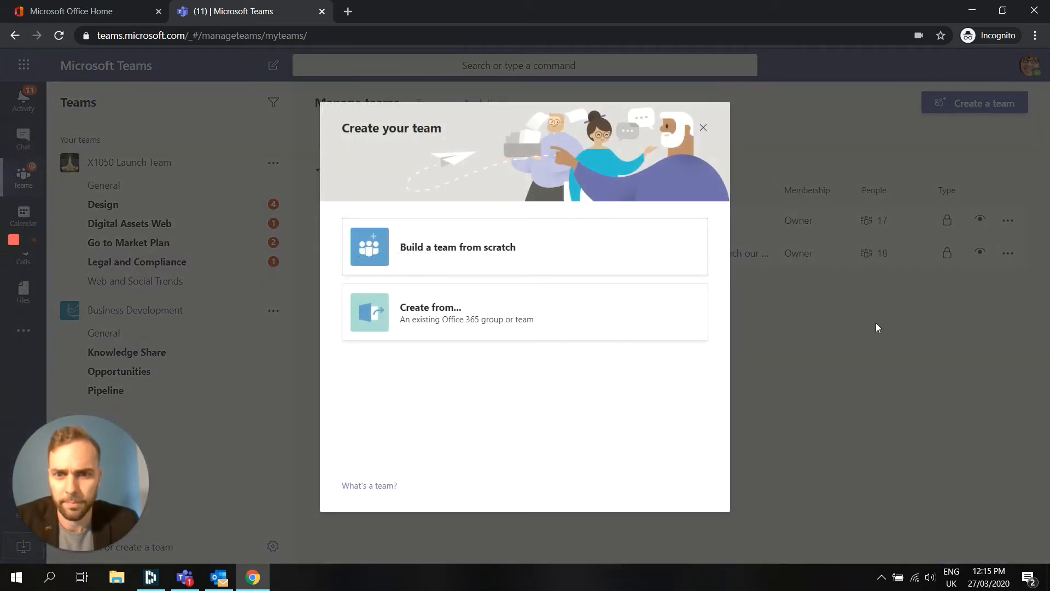
pyautogui.click(471, 248)
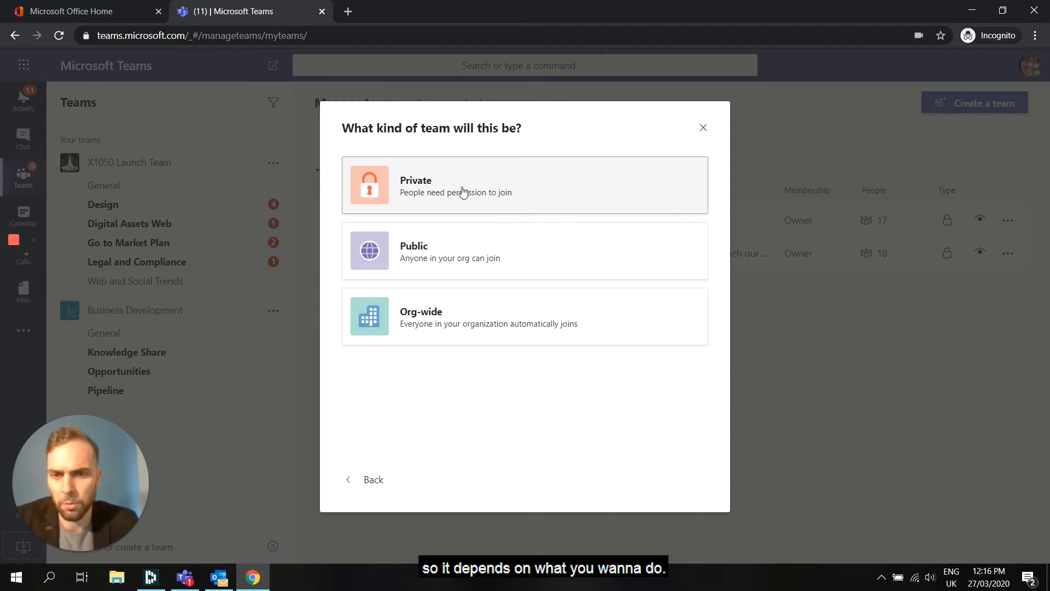
pyautogui.click(468, 255)
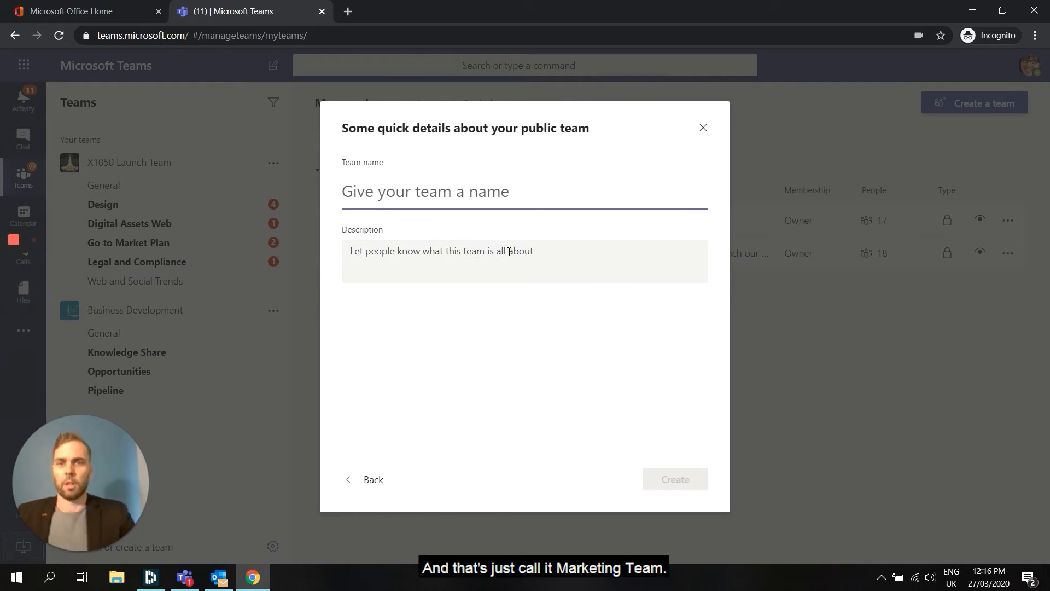
# Name the new team "Marketing Team", leave its description empty and create it
pyautogui.press('capslock')
pyautogui.write('M')
pyautogui.press('capslock')
pyautogui.write('a')
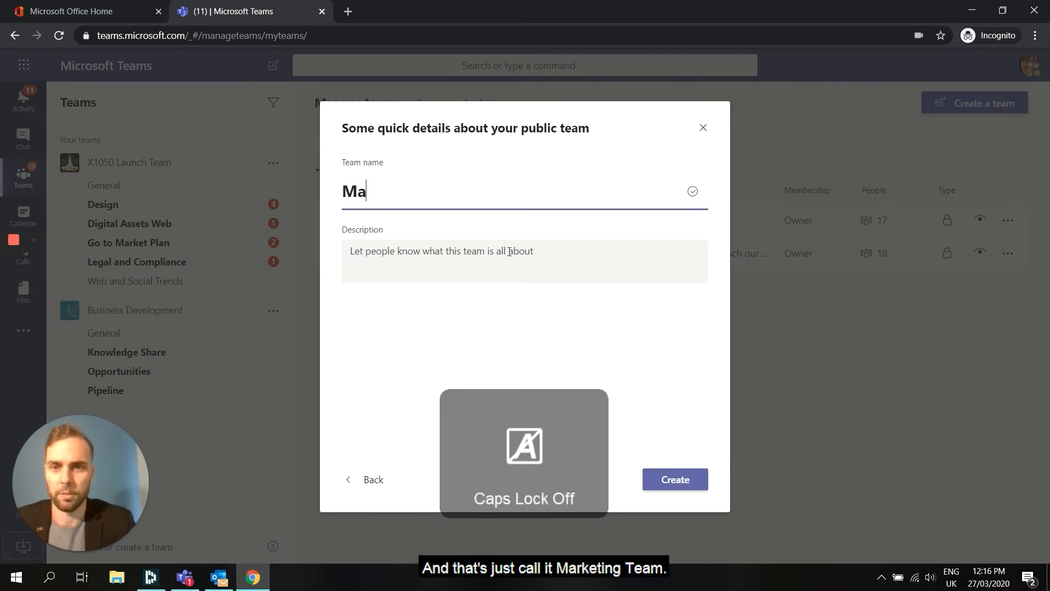
pyautogui.write('rketing')
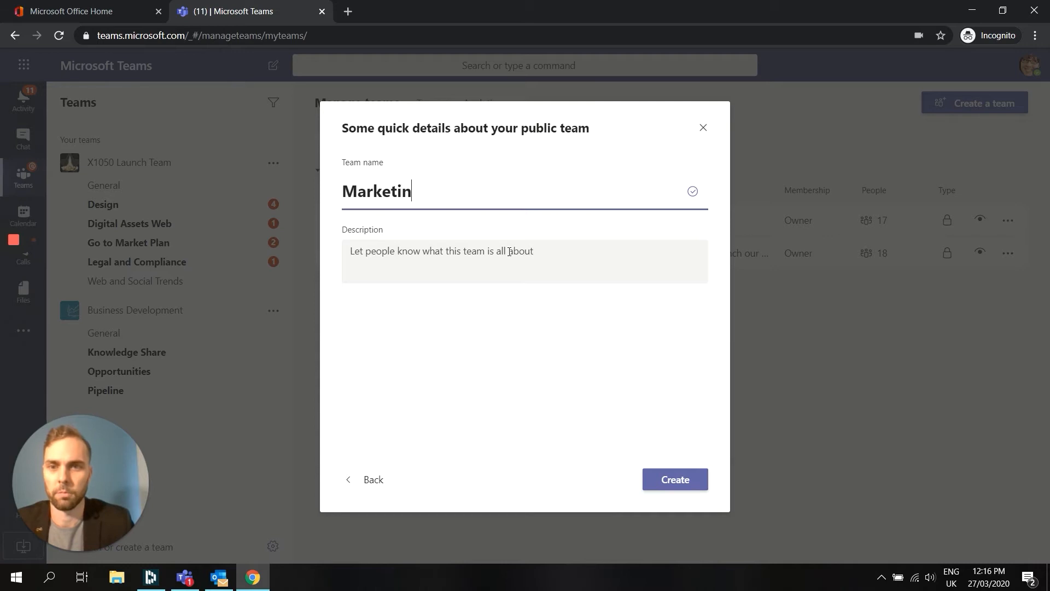
pyautogui.press('capslock')
pyautogui.write('T')
pyautogui.press('capslock')
pyautogui.write('eam')
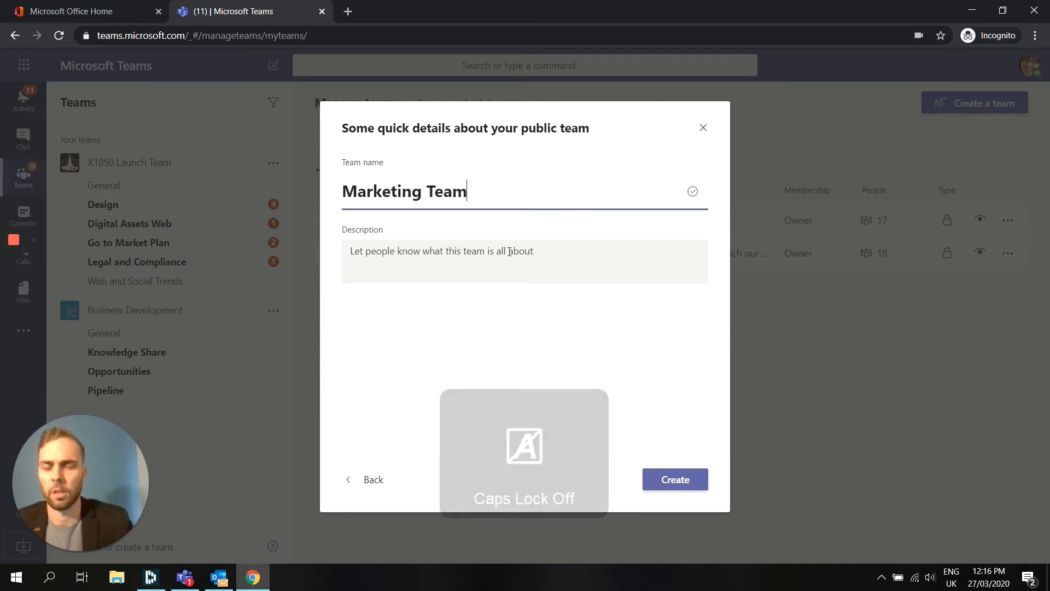
pyautogui.click(508, 262)
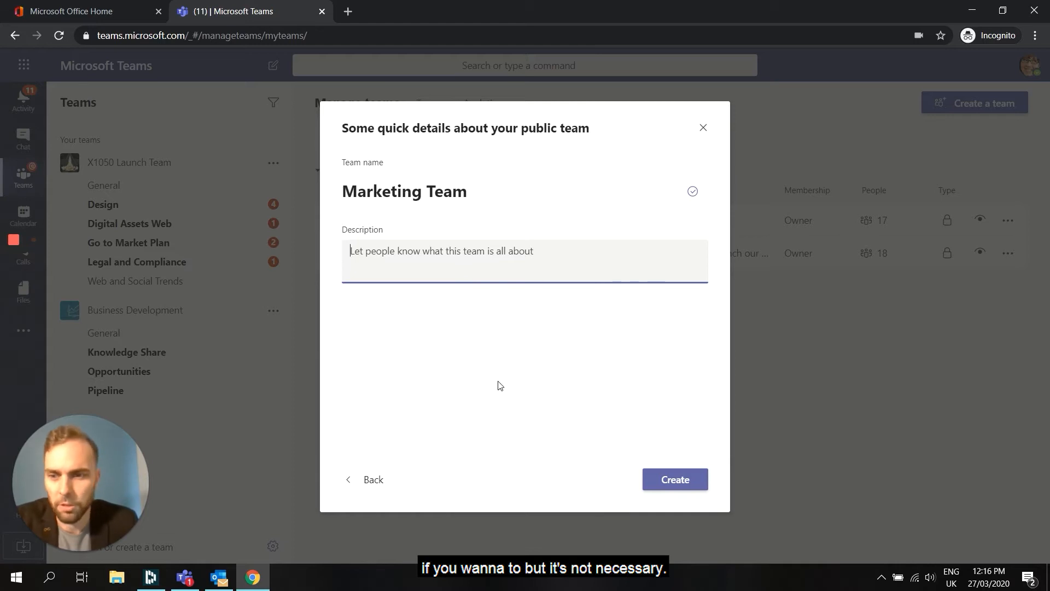
pyautogui.click(681, 484)
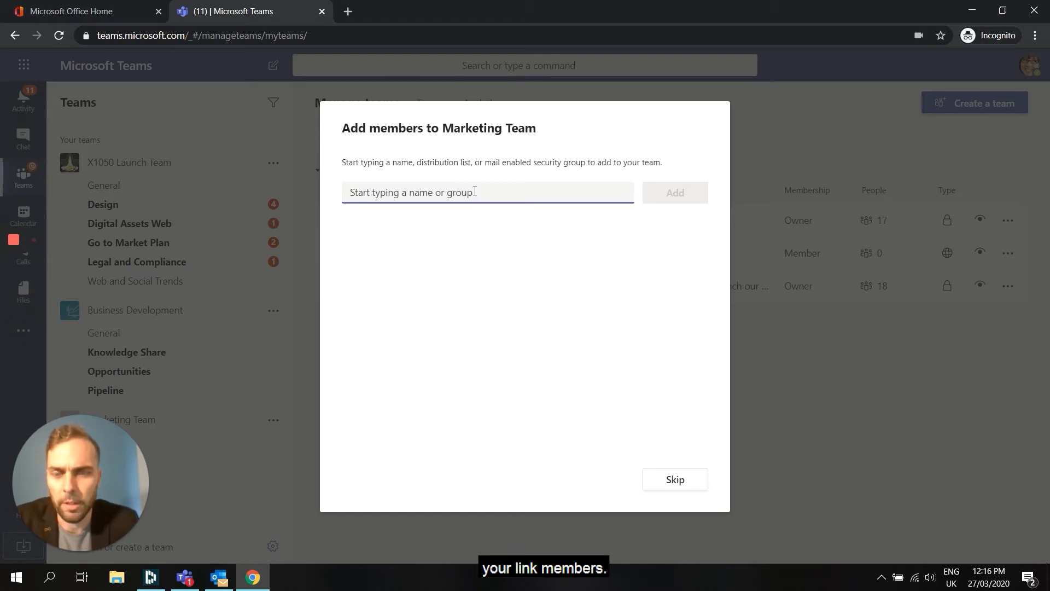
# Add the budget analyst to Marketing Team with the Member role and finish adding members
pyautogui.write('emil')
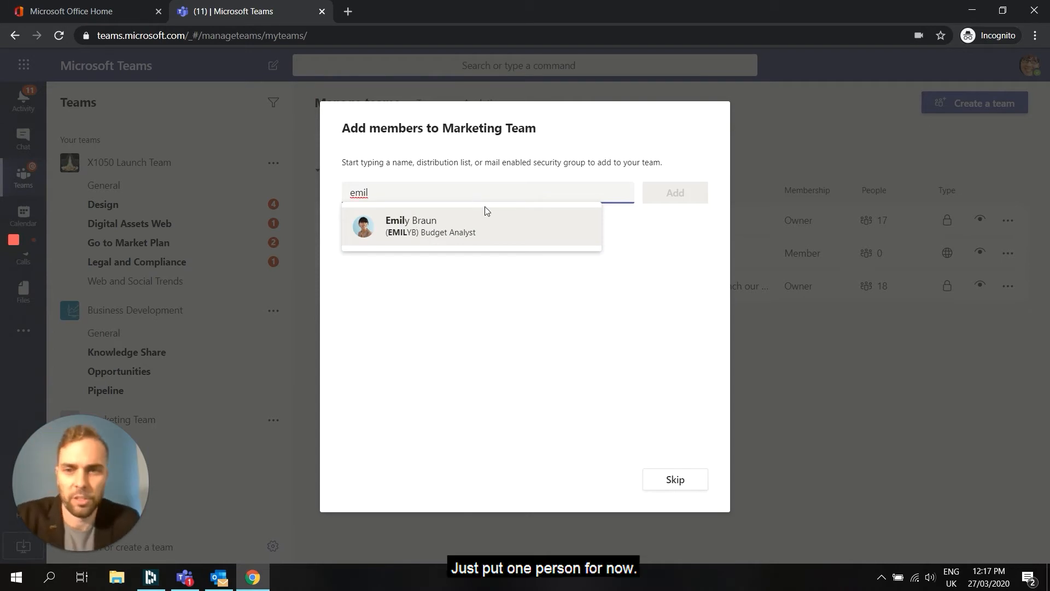
pyautogui.click(444, 234)
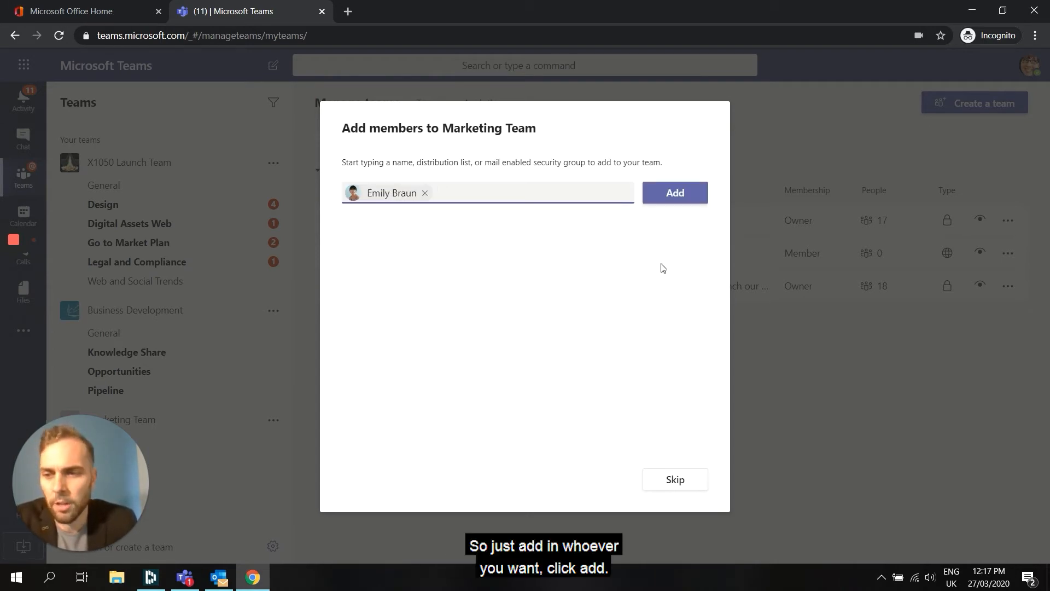
pyautogui.click(687, 201)
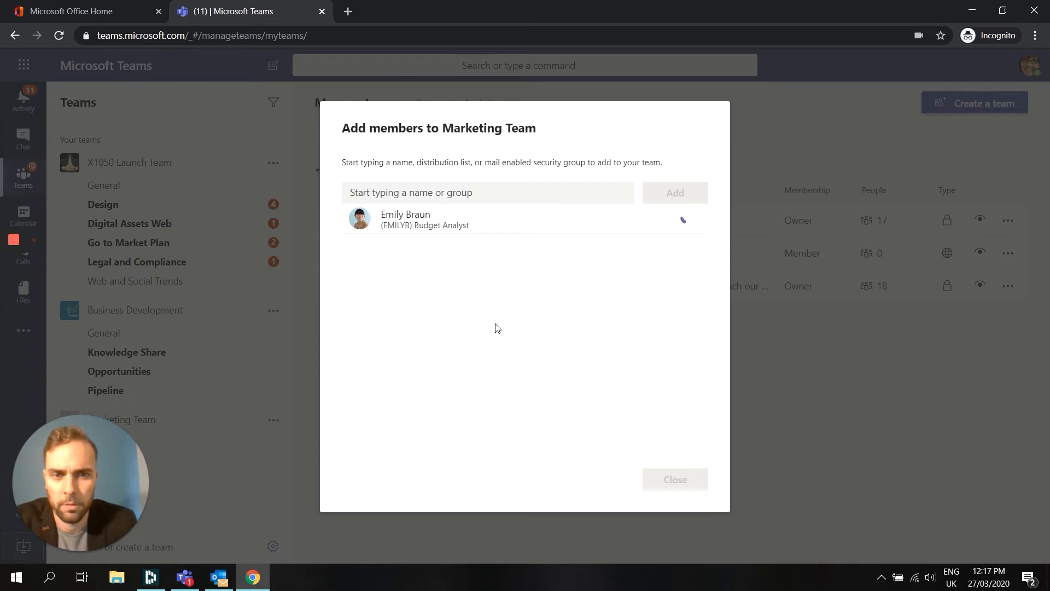
pyautogui.click(664, 221)
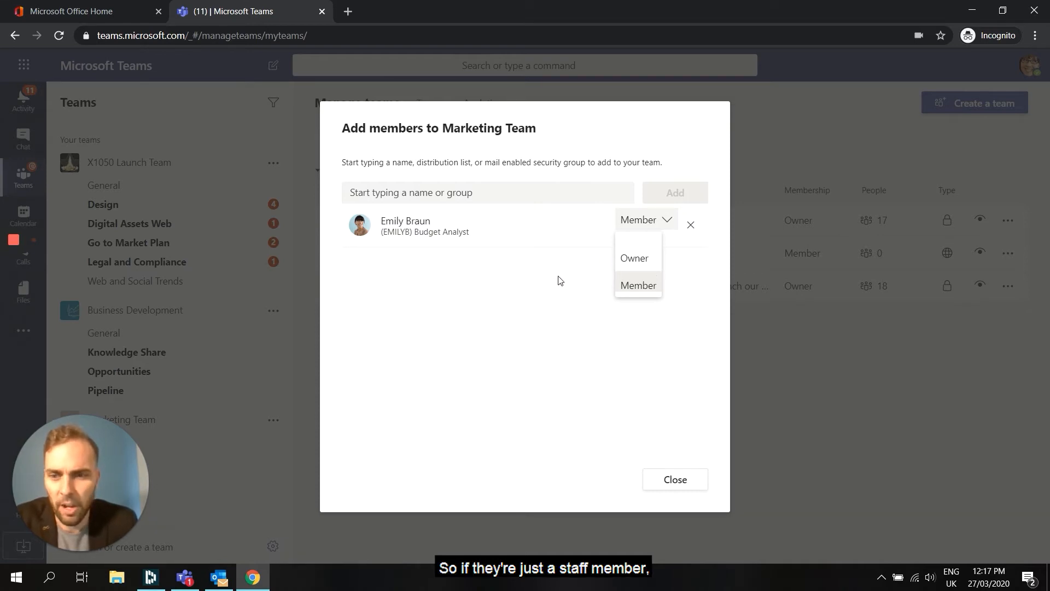
pyautogui.click(631, 286)
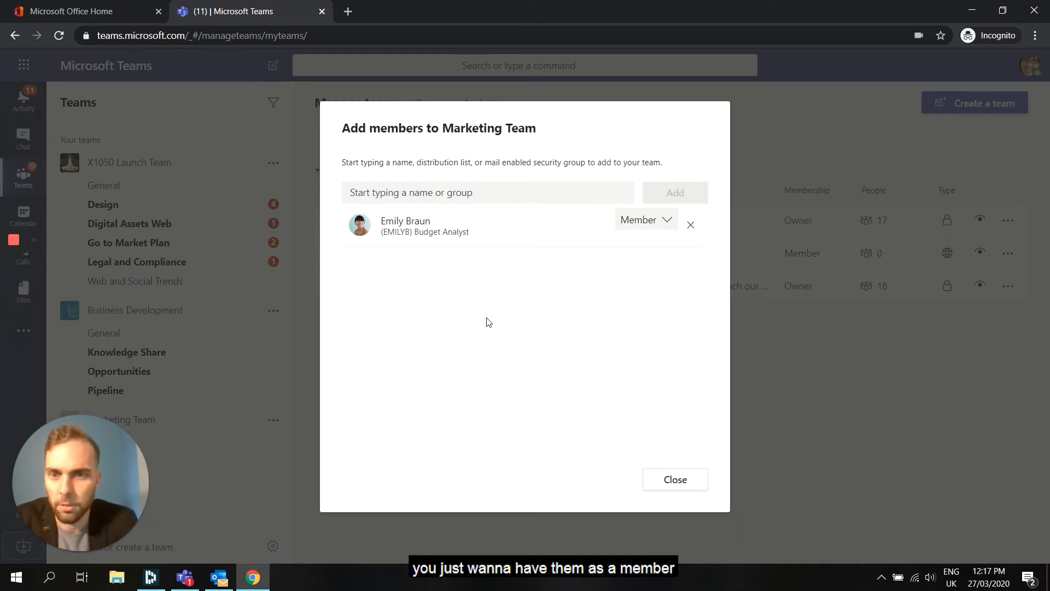
pyautogui.click(677, 486)
# Collapse the channel lists of the X1050 Launch Team and Business Development teams
pyautogui.click(54, 163)
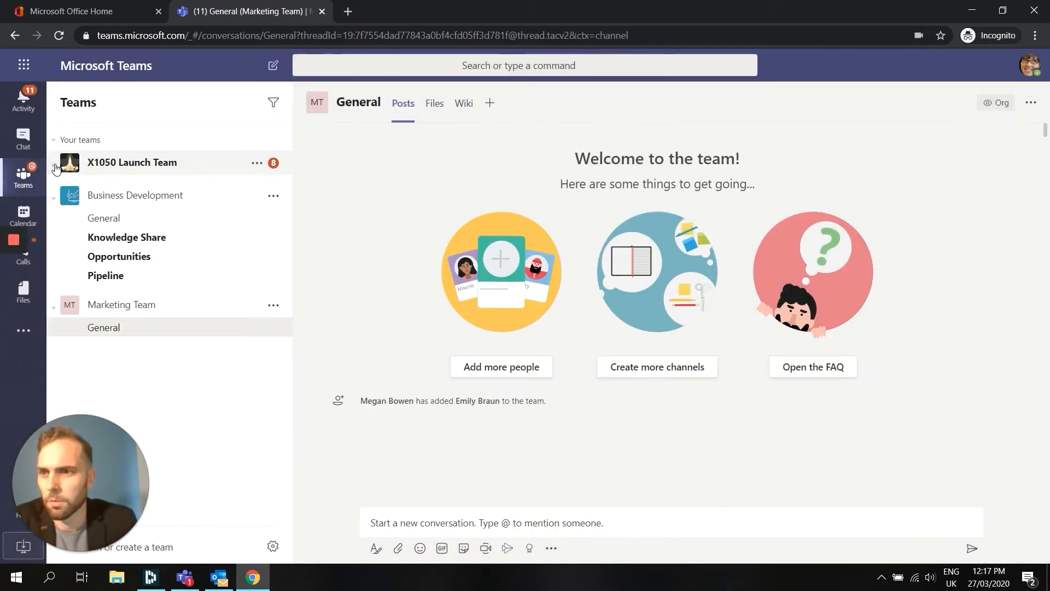
pyautogui.click(54, 199)
pyautogui.click(54, 198)
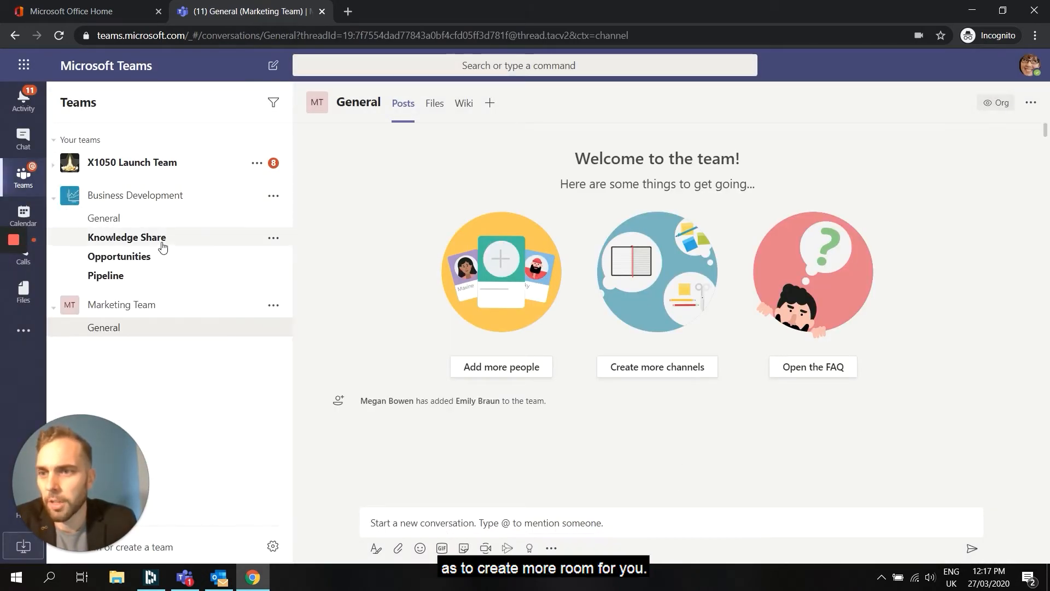
pyautogui.click(58, 198)
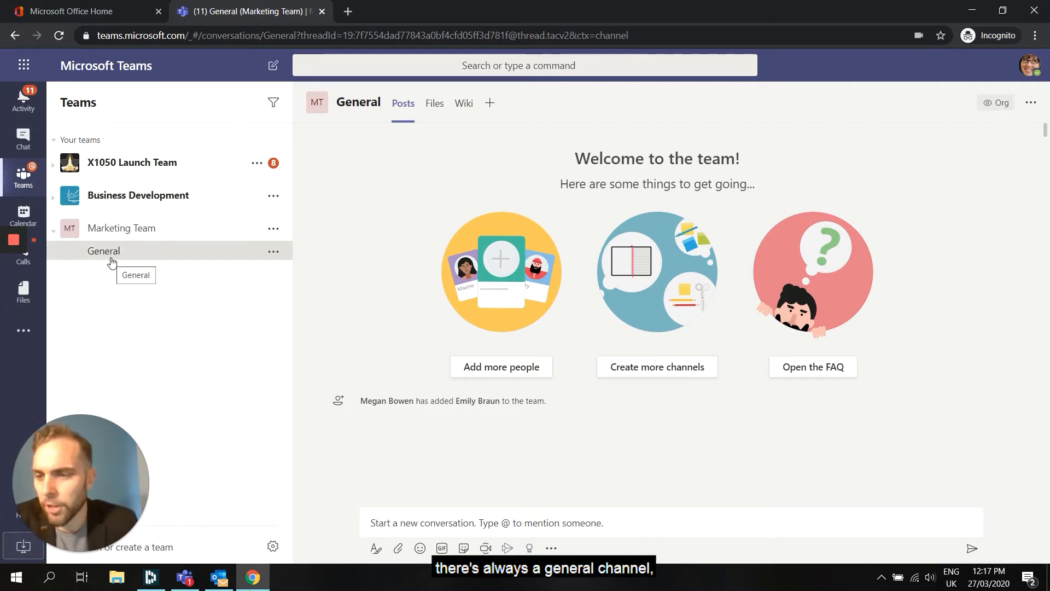
# Open the management page of Marketing Team and examine its owners, its members and guests, and the available member roles
pyautogui.click(273, 228)
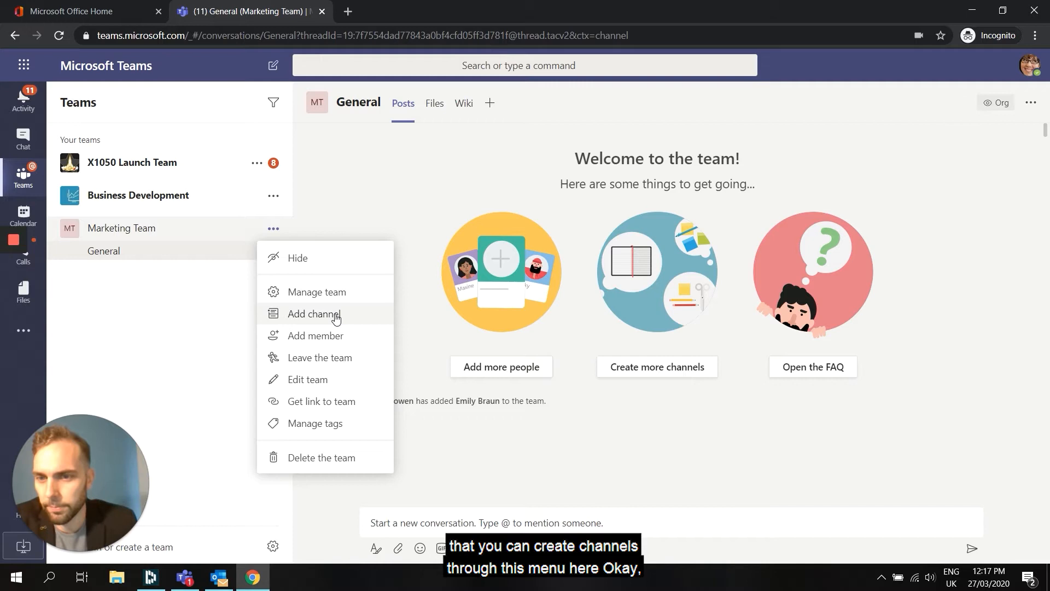
pyautogui.click(153, 291)
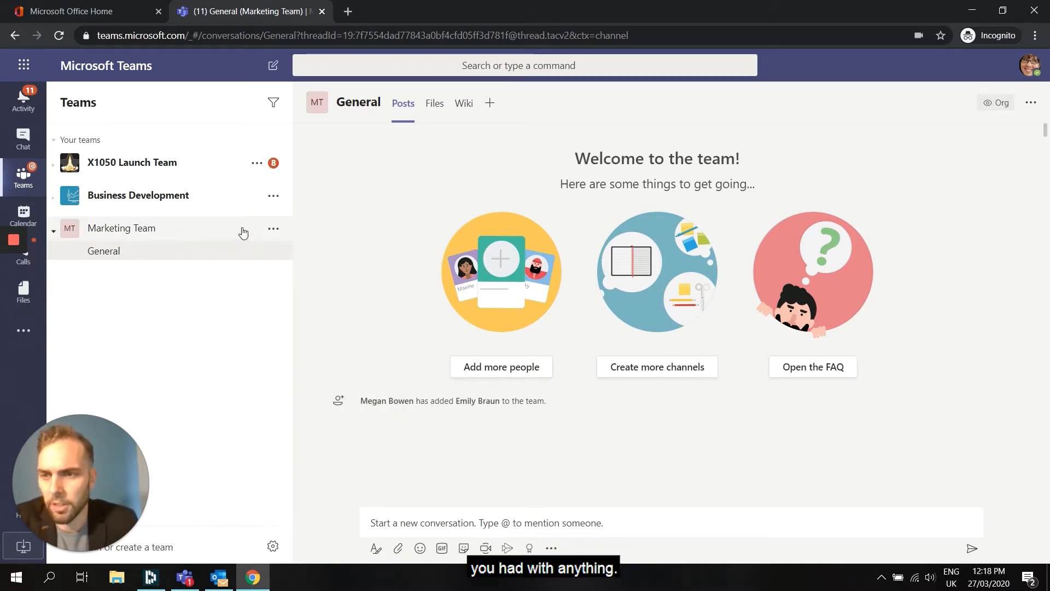
pyautogui.click(275, 230)
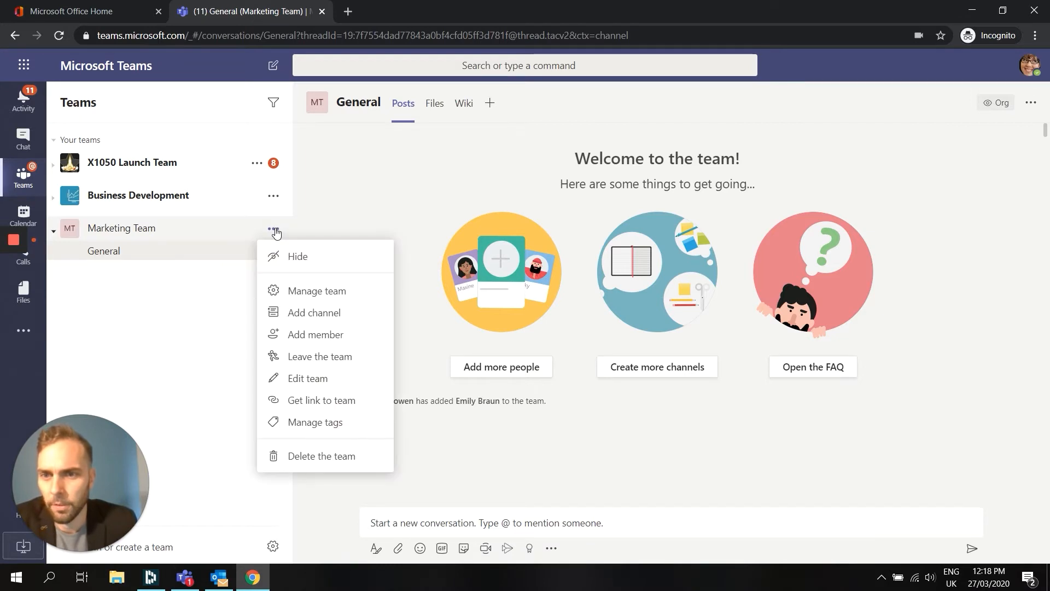
pyautogui.click(311, 293)
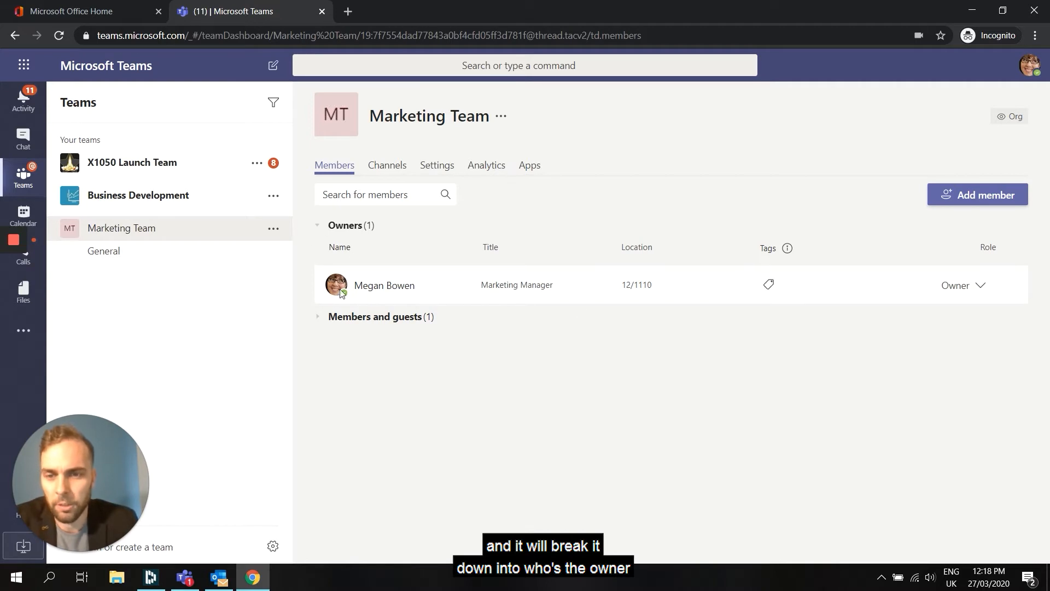
pyautogui.click(319, 319)
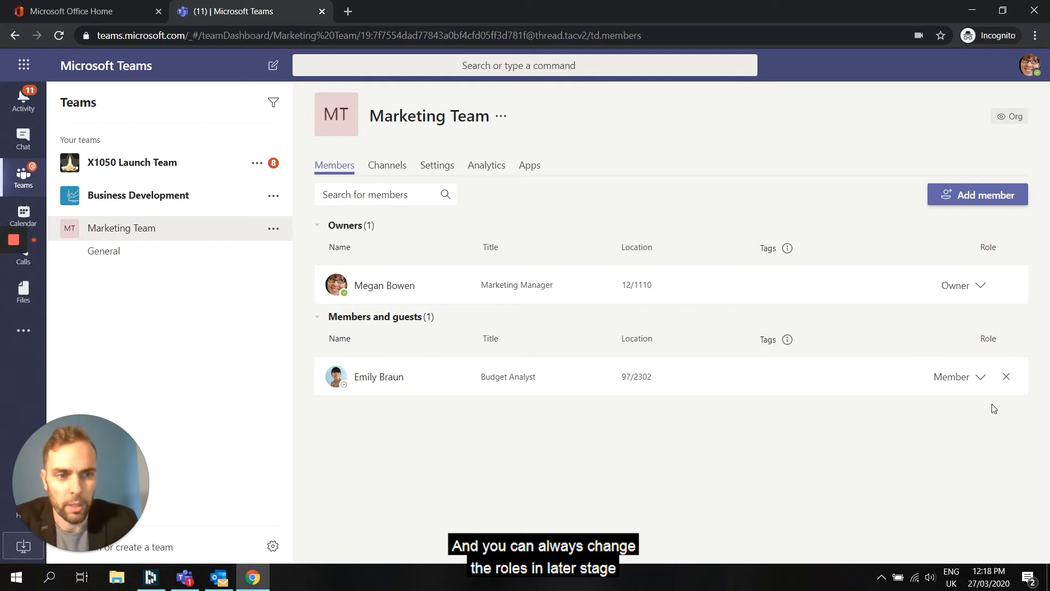
pyautogui.click(978, 379)
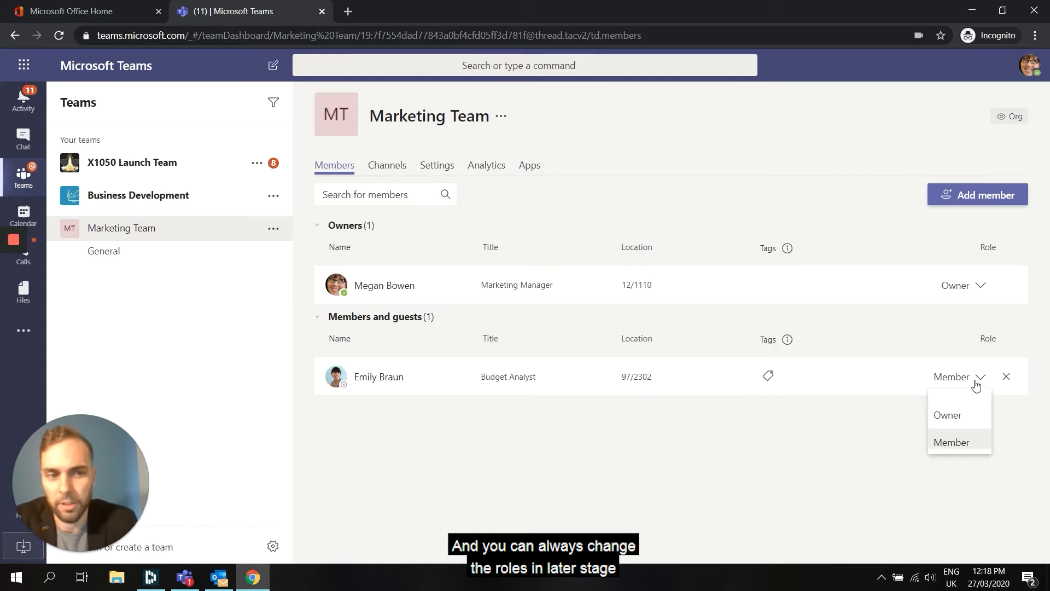
pyautogui.click(980, 378)
pyautogui.click(317, 318)
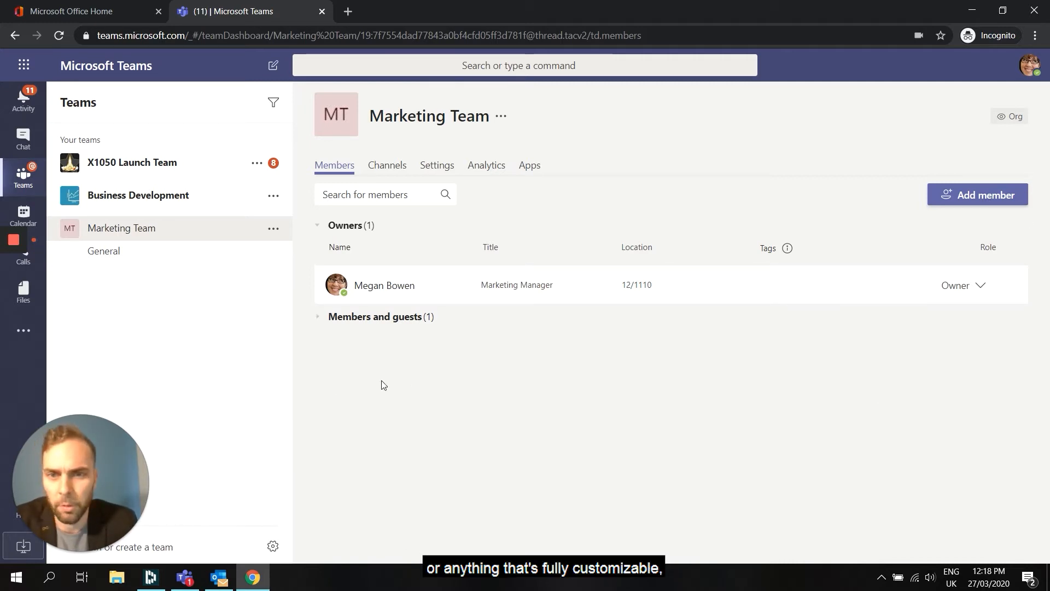
# Open Marketing Team's settings and examine the team picture option and the member permissions
pyautogui.click(437, 165)
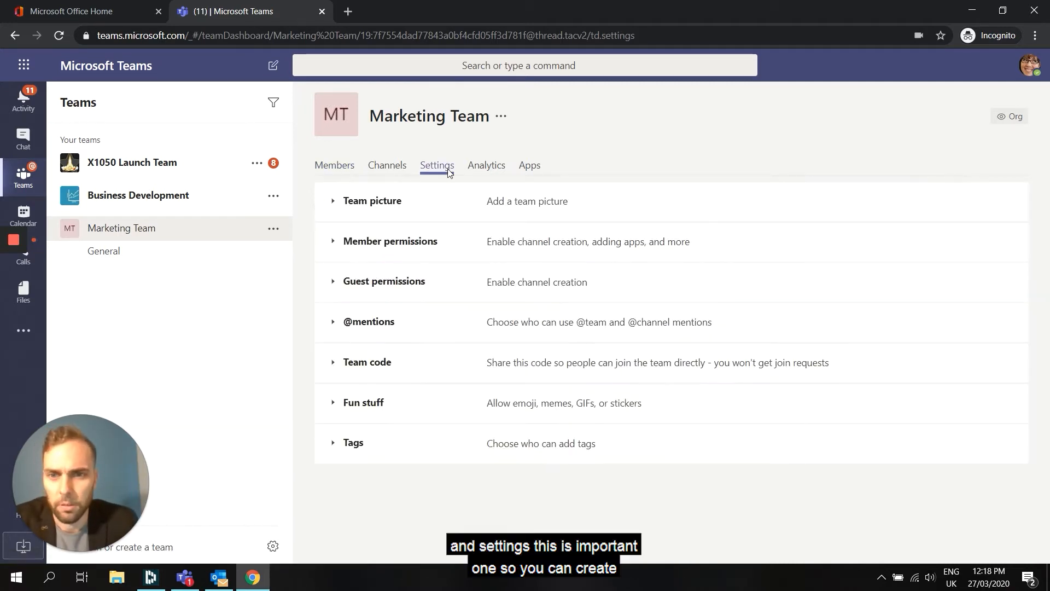
pyautogui.click(350, 202)
pyautogui.click(350, 203)
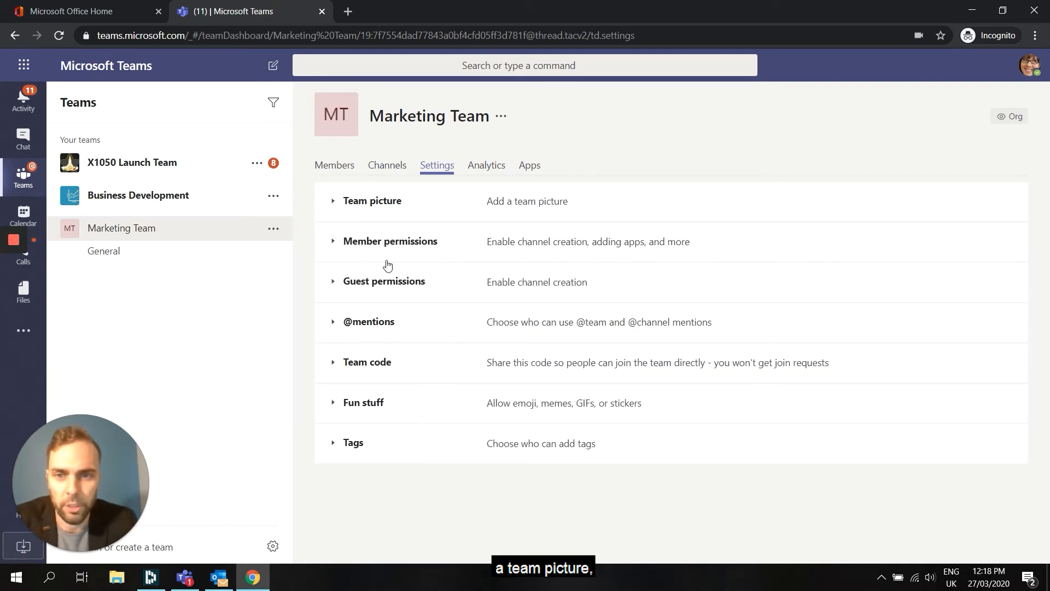
pyautogui.click(355, 253)
pyautogui.scroll(-3, 612, 315)
pyautogui.scroll(3, 743, 312)
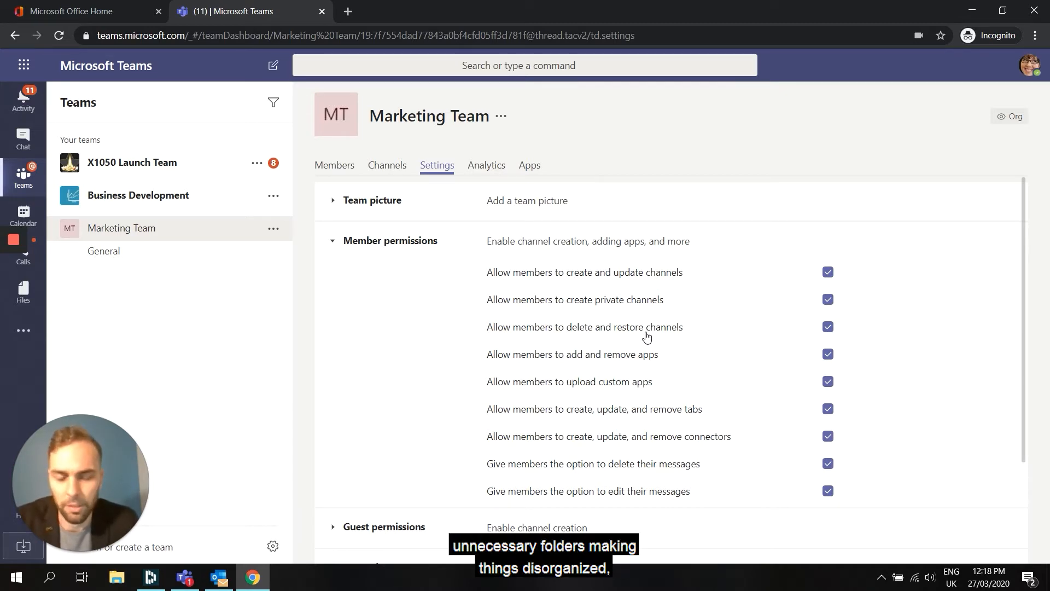
pyautogui.scroll(-1, 801, 401)
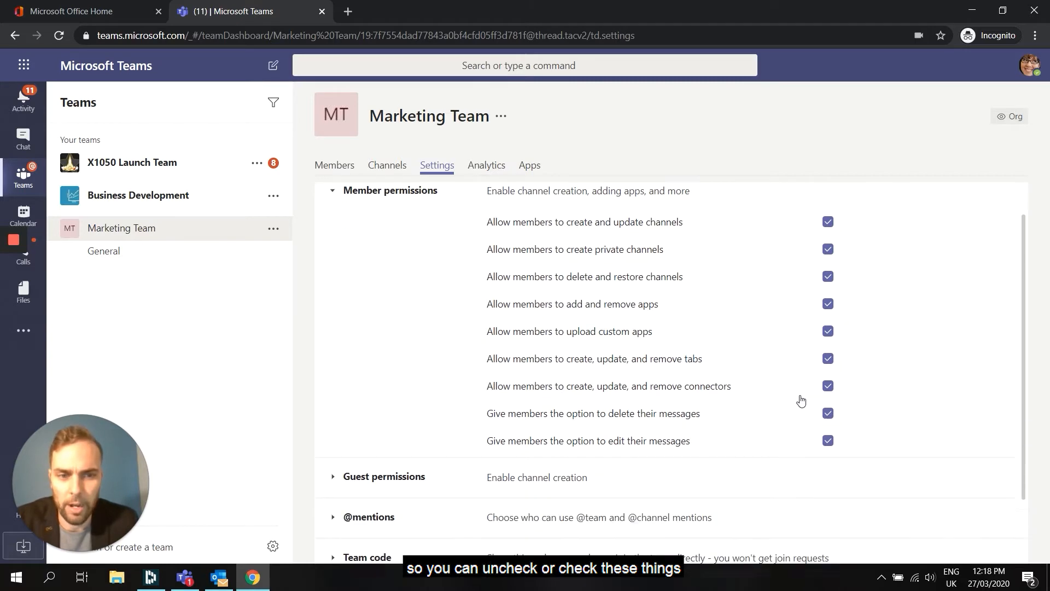
pyautogui.scroll(1, 689, 336)
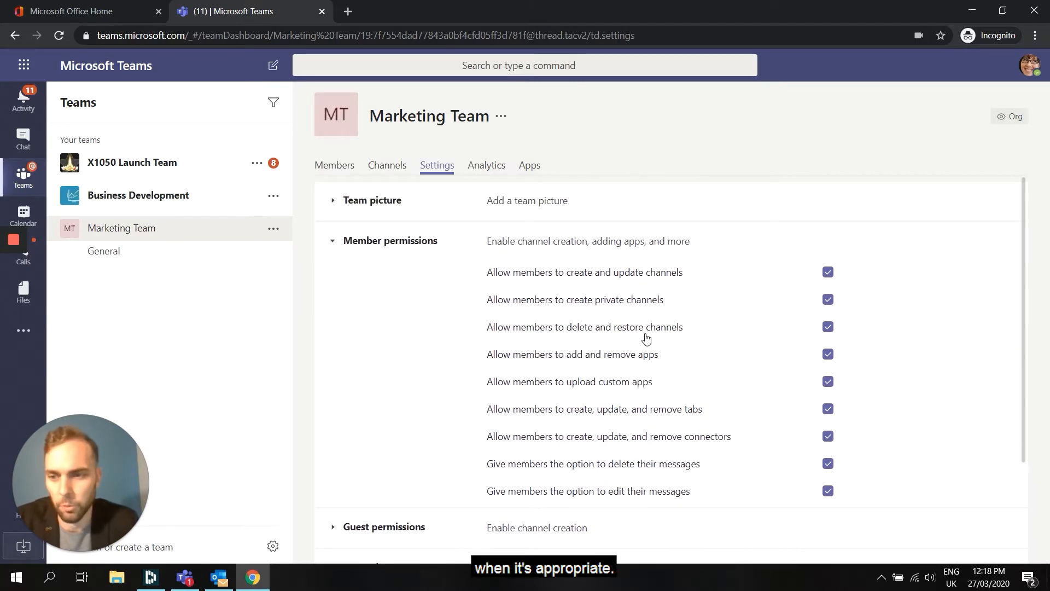
pyautogui.scroll(-3, 646, 338)
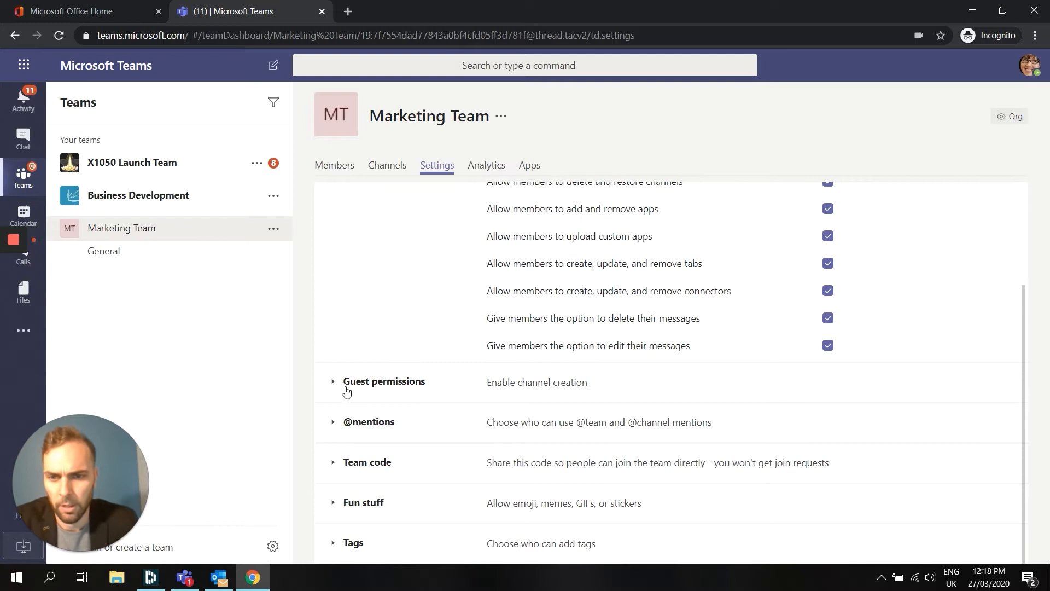
pyautogui.click(371, 428)
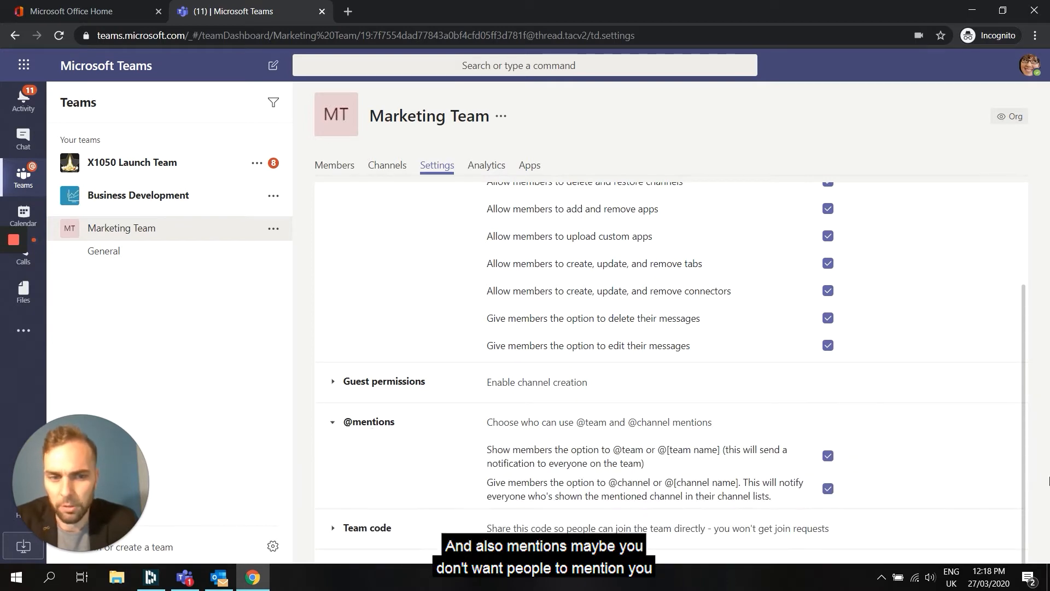
pyautogui.scroll(-1, 1030, 380)
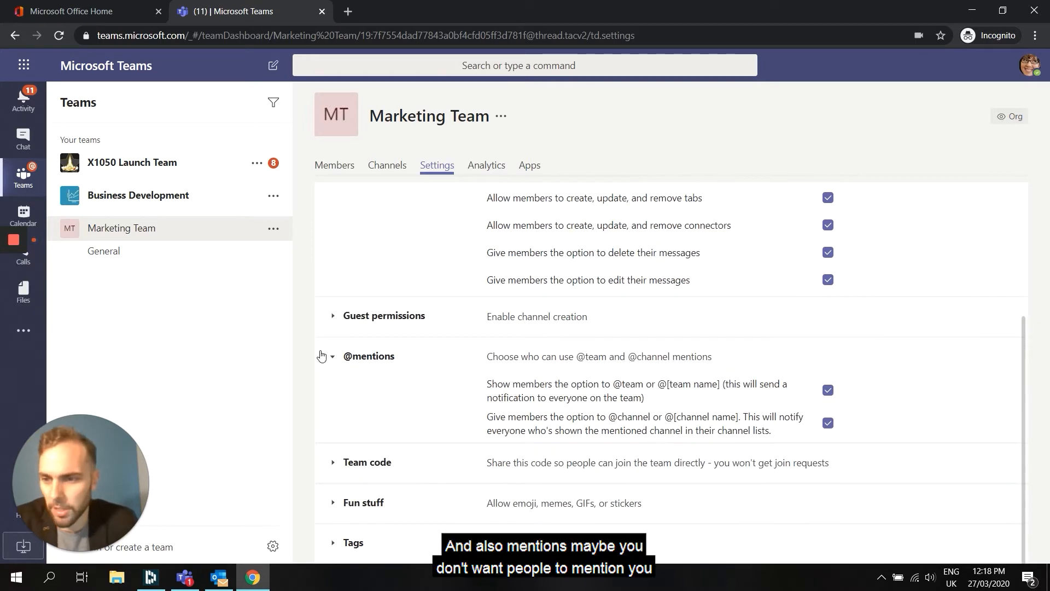
pyautogui.click(371, 362)
pyautogui.click(367, 382)
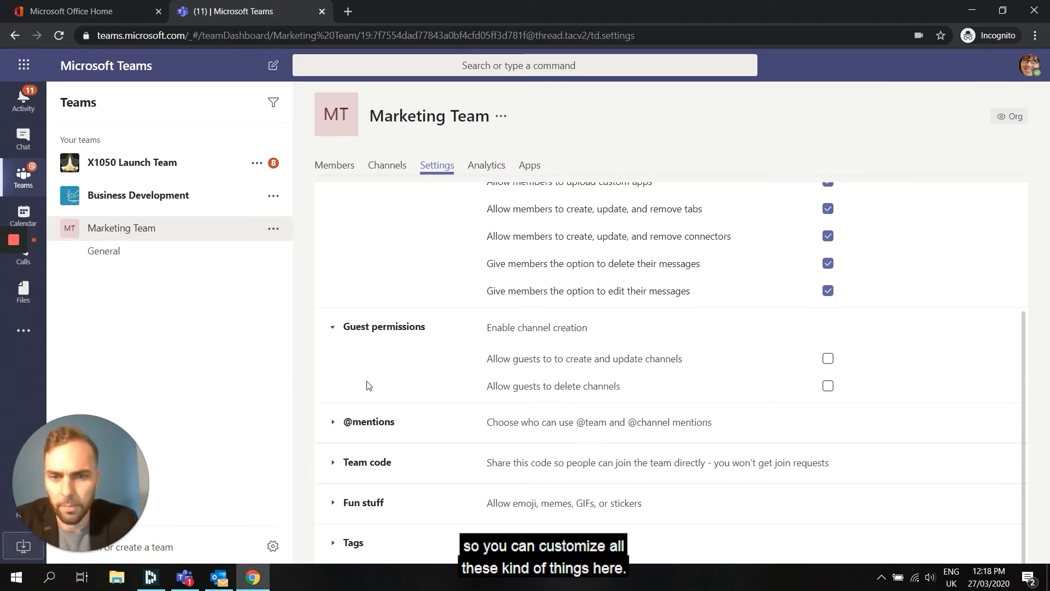
pyautogui.click(365, 327)
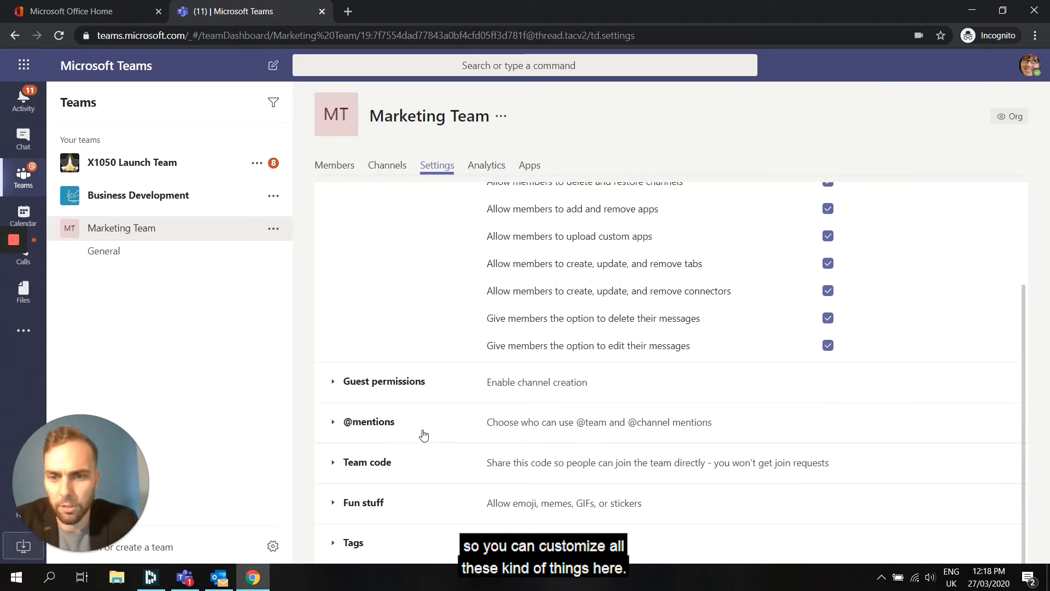
# Review Marketing Team's analytics summary and its installed apps, and return to the member list
pyautogui.click(486, 166)
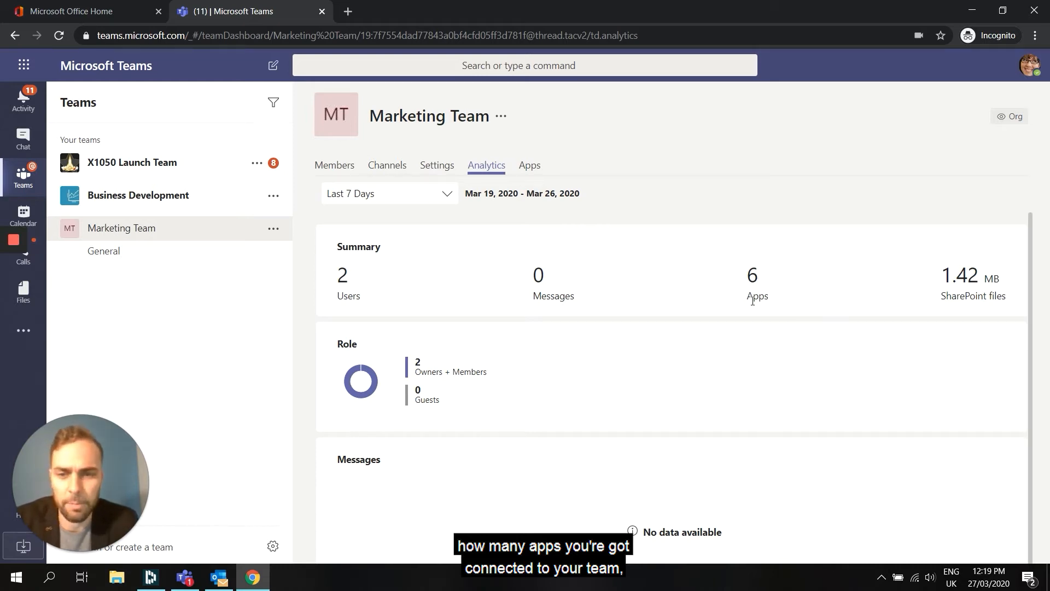
pyautogui.scroll(-1, 724, 329)
pyautogui.scroll(1, 607, 392)
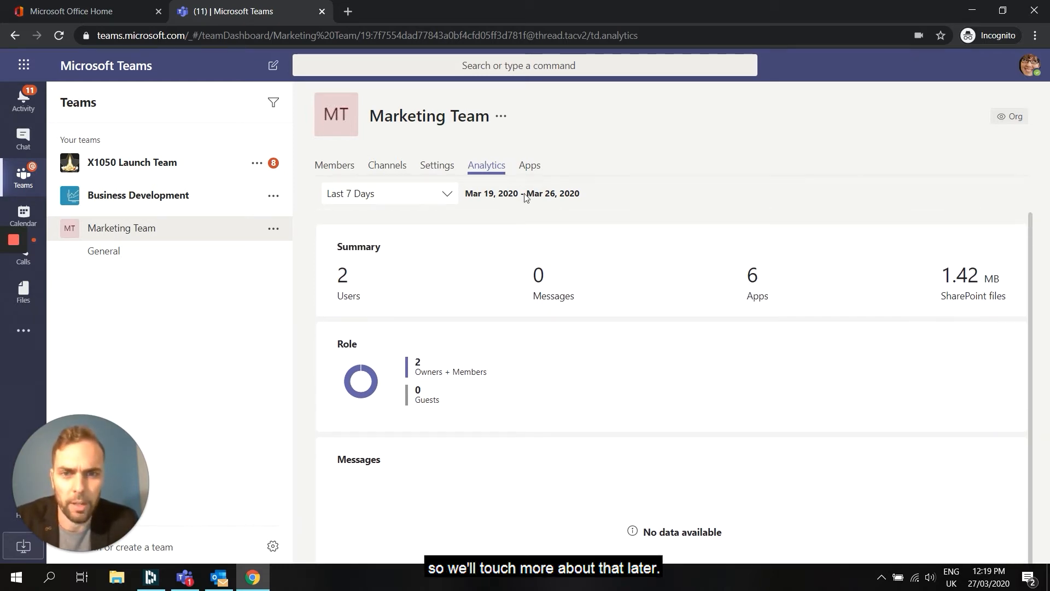
pyautogui.click(530, 165)
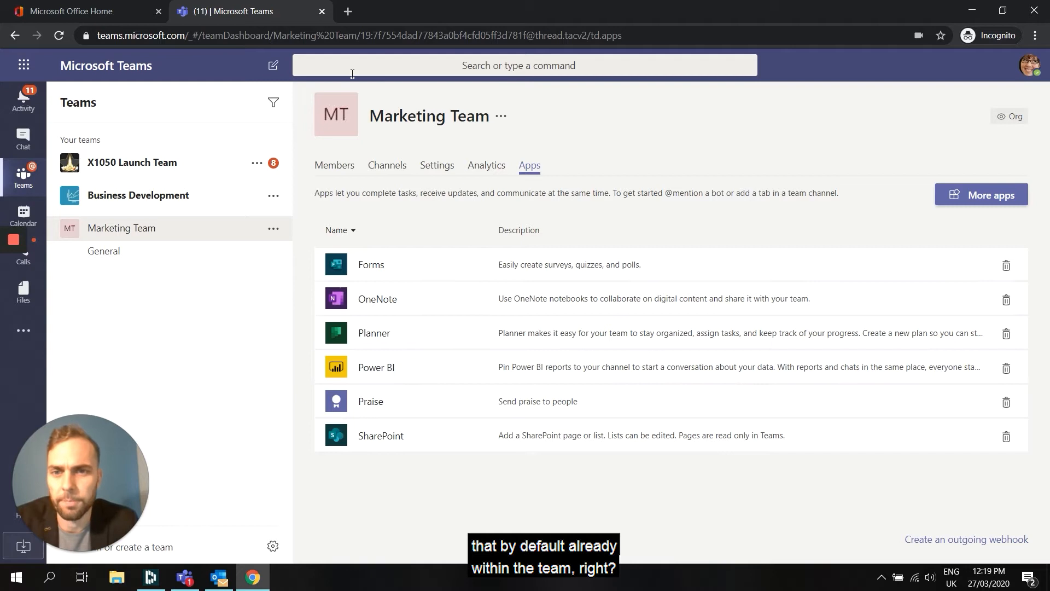
pyautogui.click(335, 165)
# Post in Marketing Team's General channel, mentioning the budget analyst, the message "can you please check on recent campaign"
pyautogui.click(116, 252)
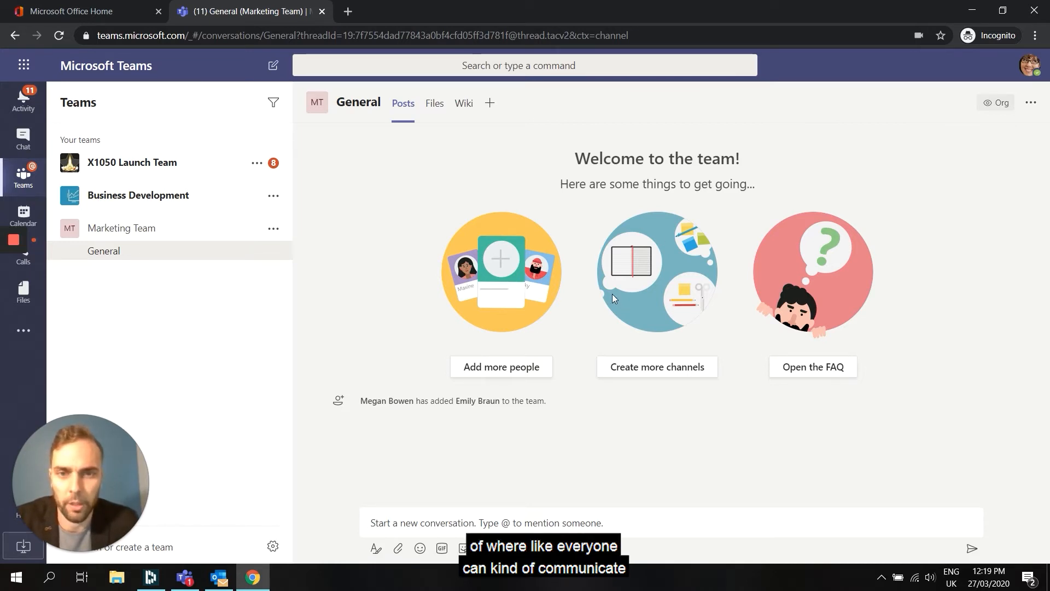
pyautogui.click(491, 522)
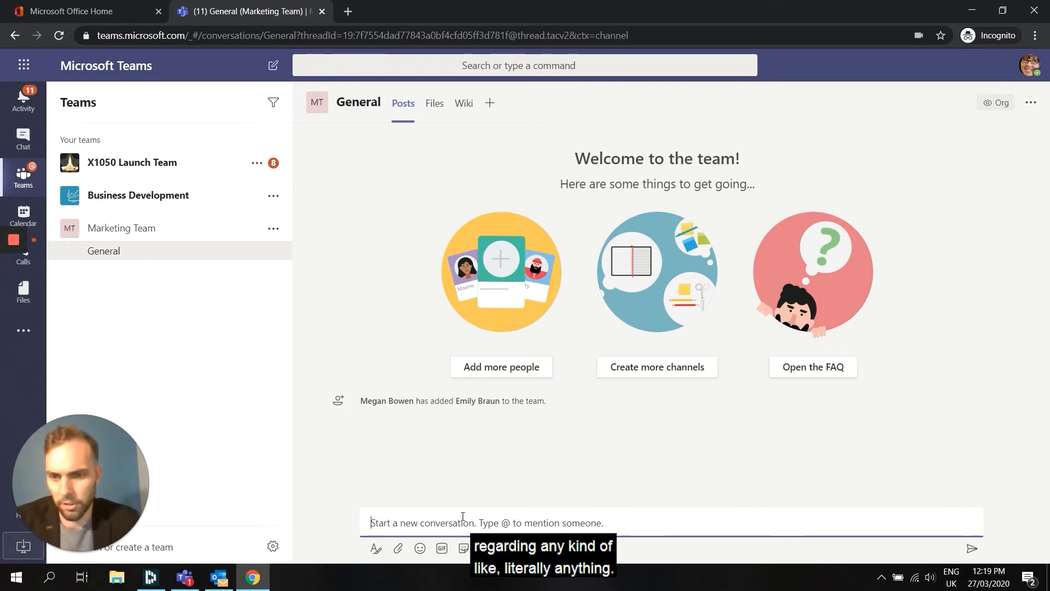
pyautogui.write('@')
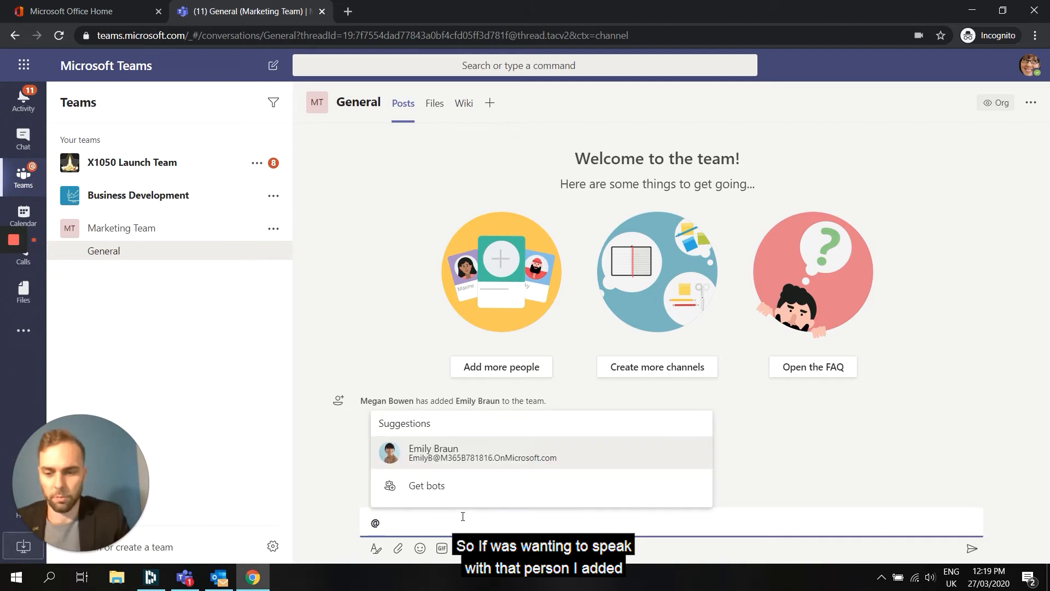
pyautogui.write('ema')
pyautogui.press('BackSpace')
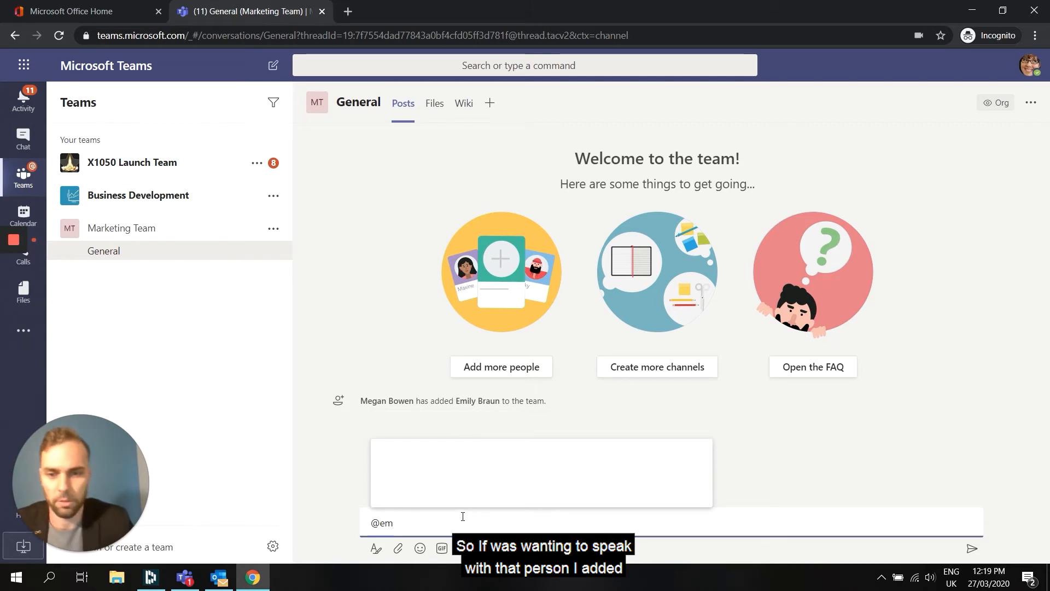
pyautogui.click(441, 481)
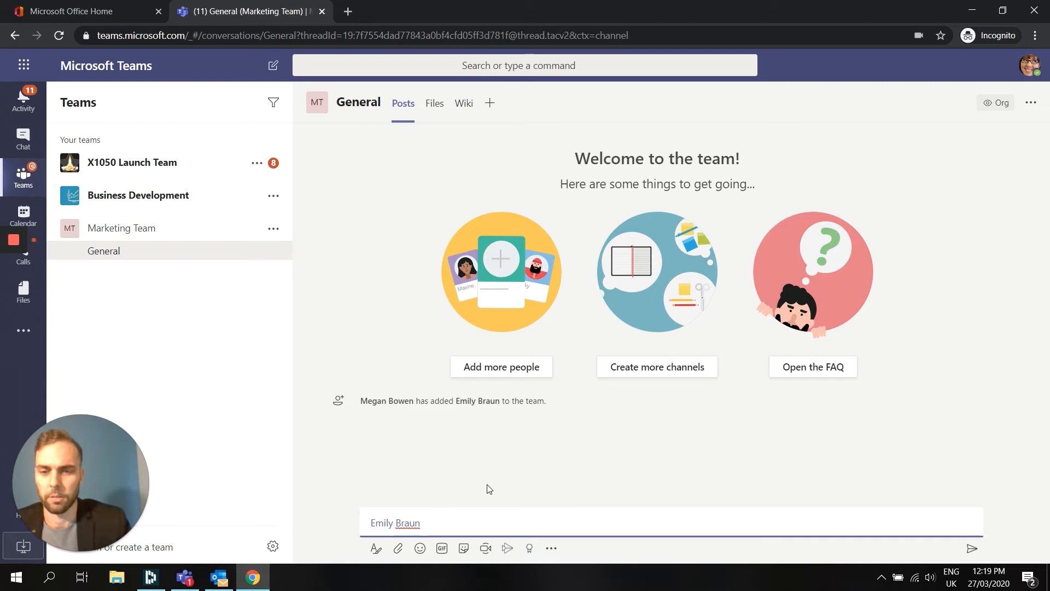
pyautogui.write('can you ple')
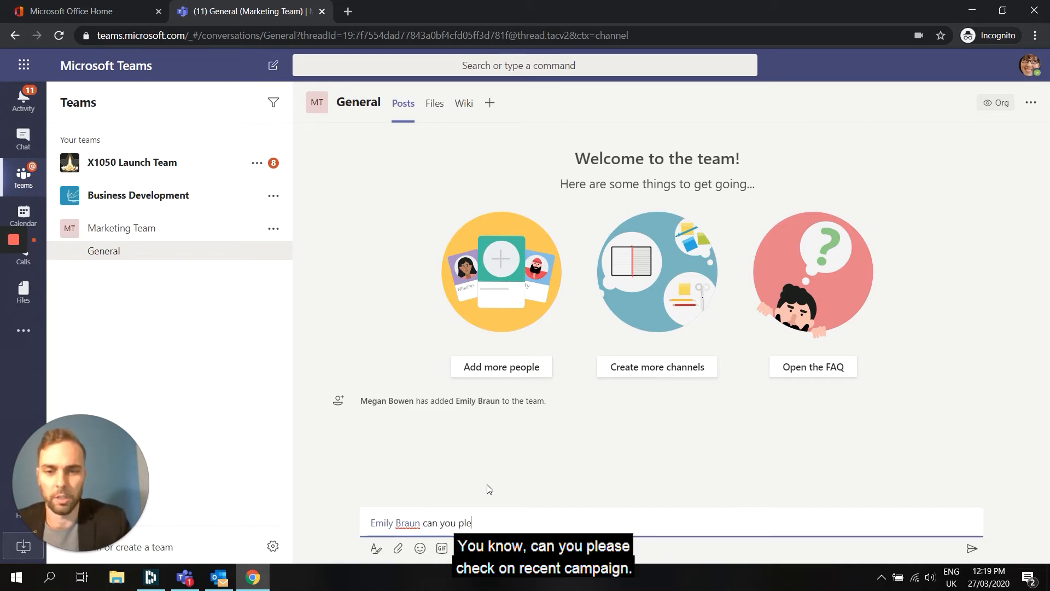
pyautogui.write('ase check on re')
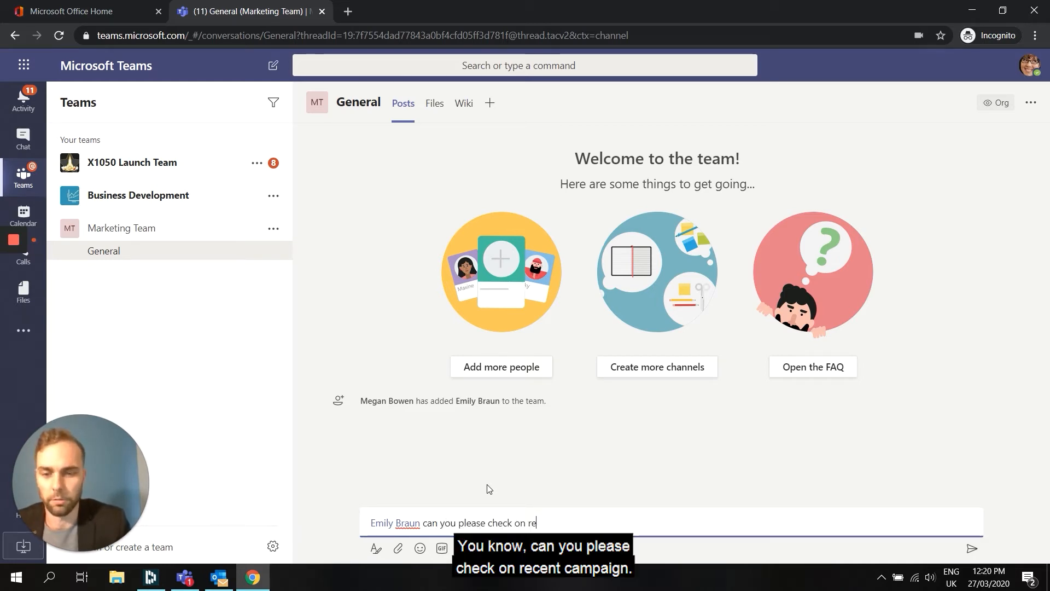
pyautogui.write('cent campaign')
pyautogui.press('Return')
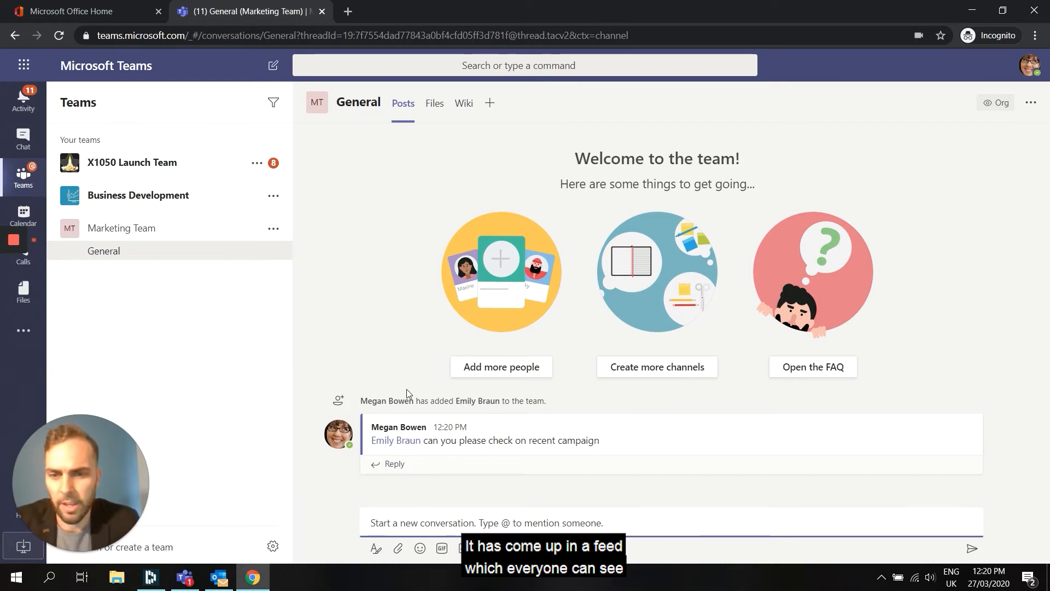
# View the reply box and emoji choices for the campaign post, and leave for the X1050 Launch Team with its channels collapsed
pyautogui.click(399, 464)
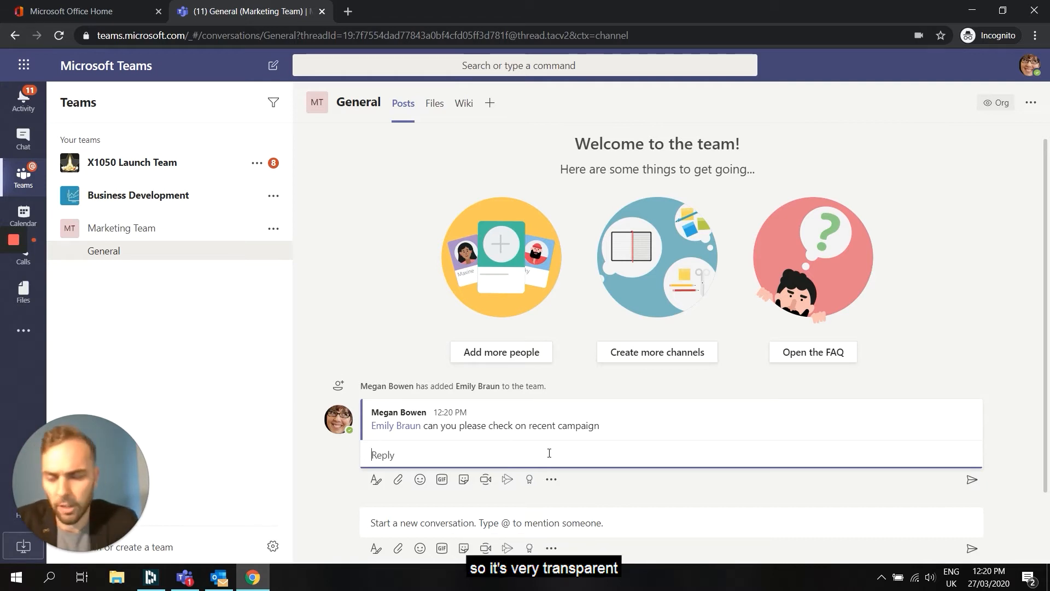
pyautogui.click(420, 479)
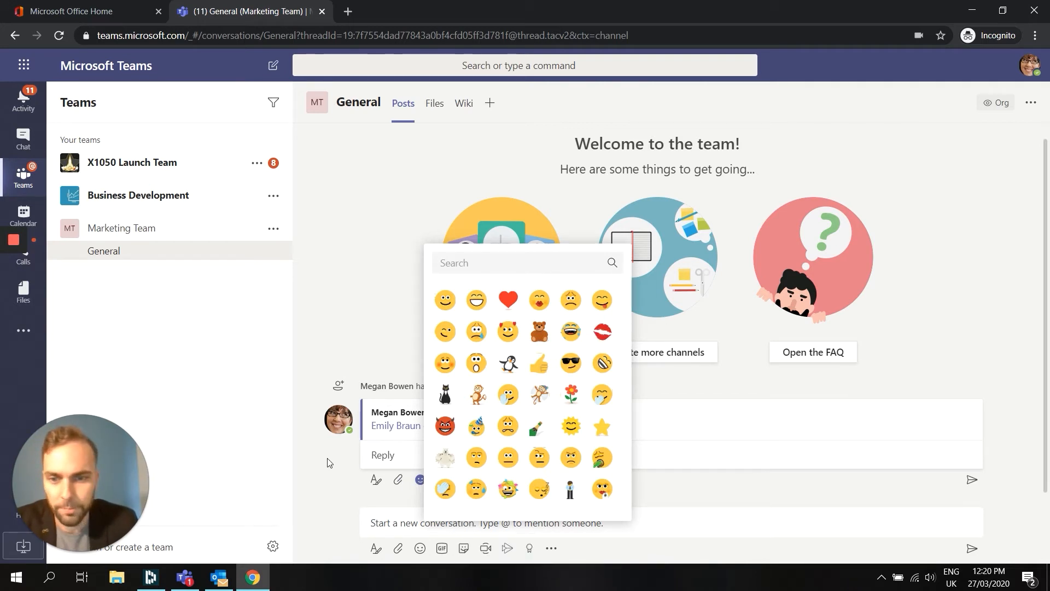
pyautogui.click(125, 159)
pyautogui.click(53, 165)
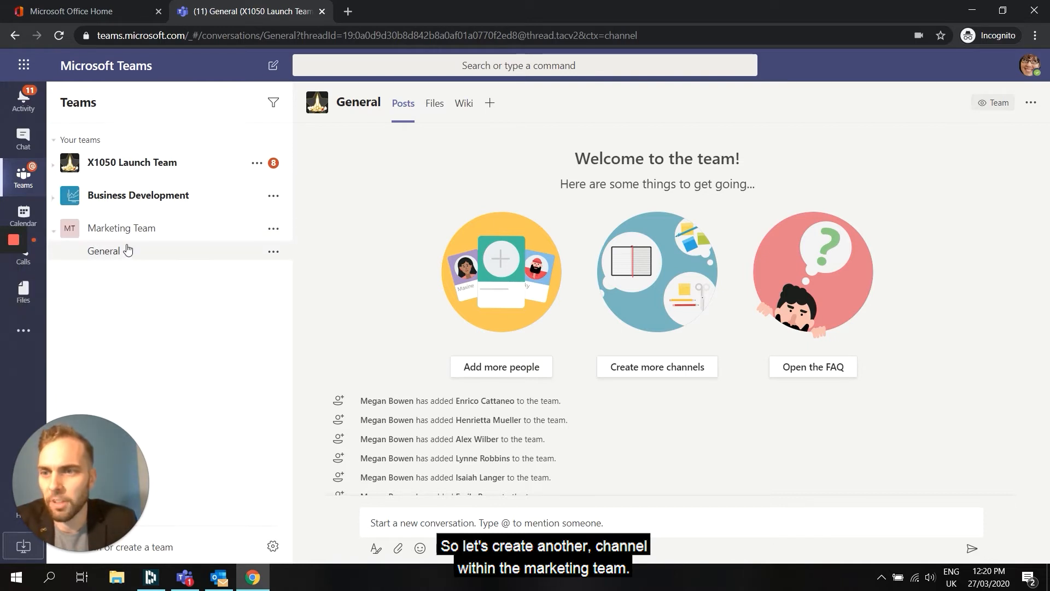
# Start a new channel in Marketing Team and name it "Facebook Campaign"
pyautogui.click(274, 229)
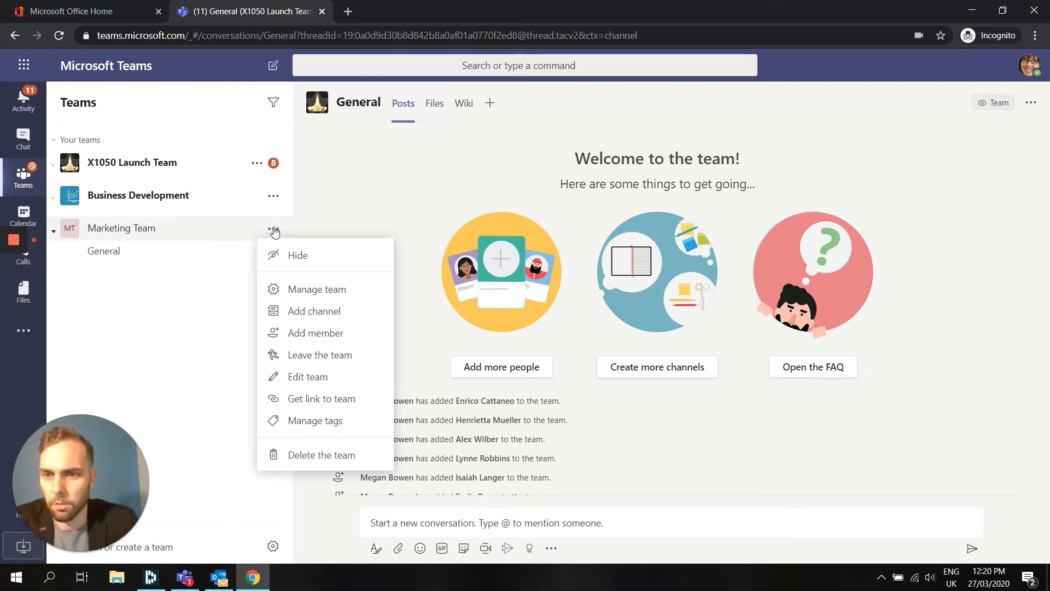
pyautogui.click(345, 310)
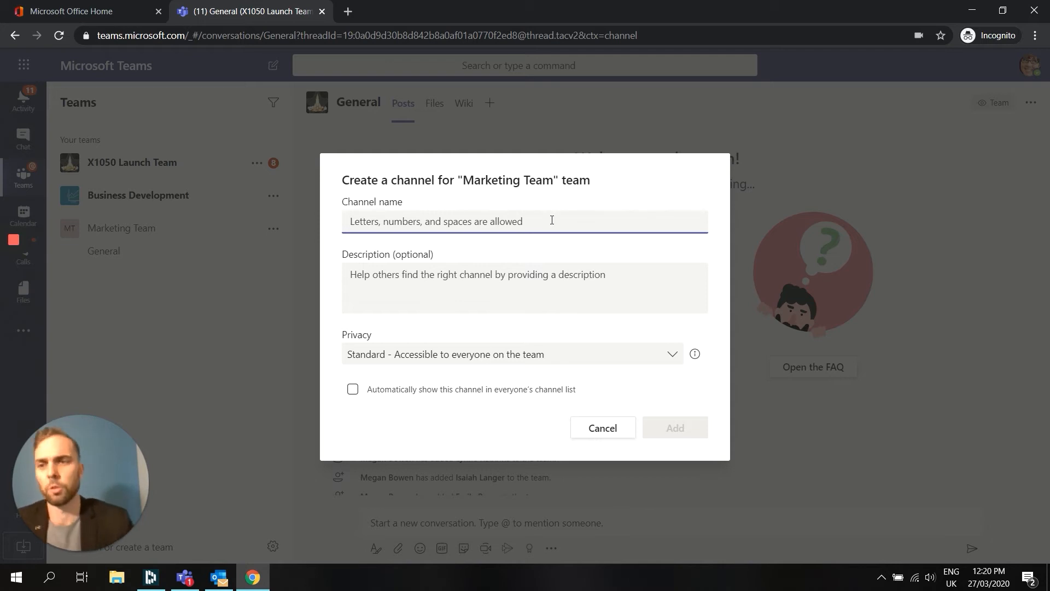
pyautogui.press('capslock')
pyautogui.write('F')
pyautogui.press('capslock')
pyautogui.write('acebook')
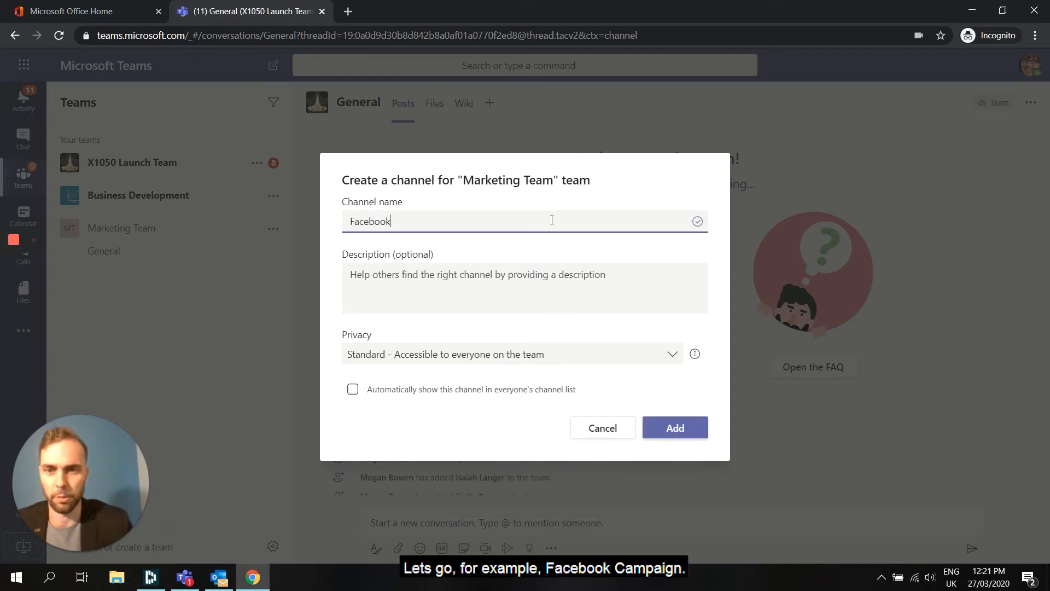
pyautogui.press('capslock')
pyautogui.write('C')
pyautogui.press('capslock')
pyautogui.write('ampaign')
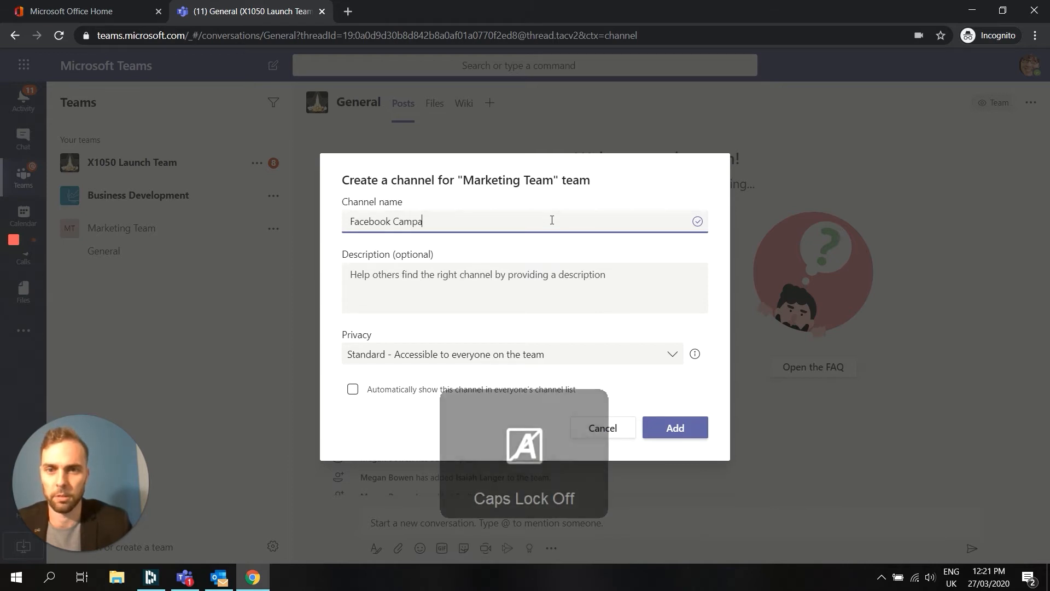
# Leave the channel description empty, set its privacy to Private and create the channel
pyautogui.click(404, 286)
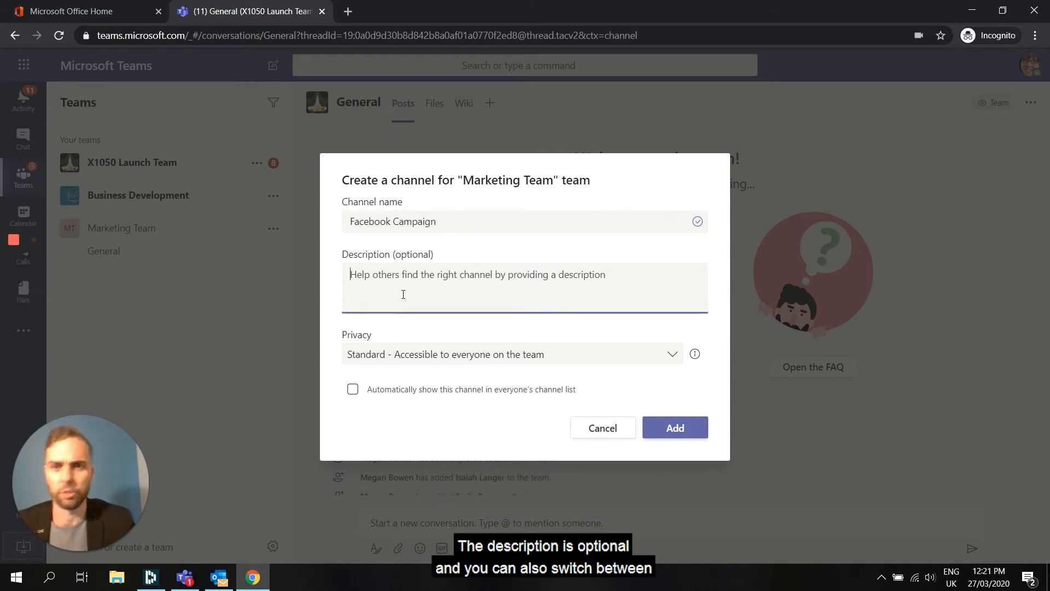
pyautogui.click(534, 359)
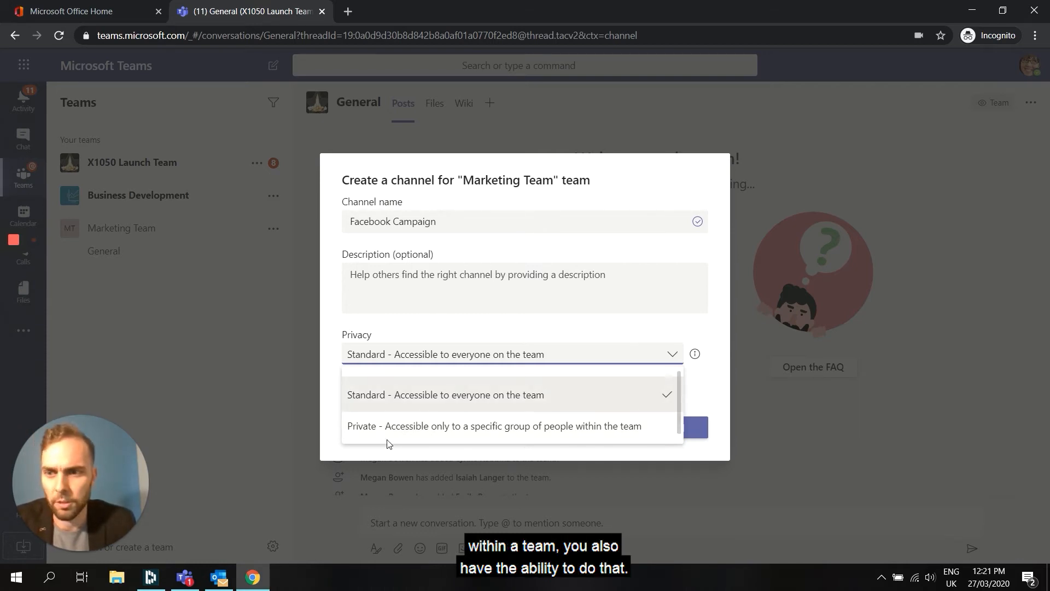
pyautogui.click(453, 426)
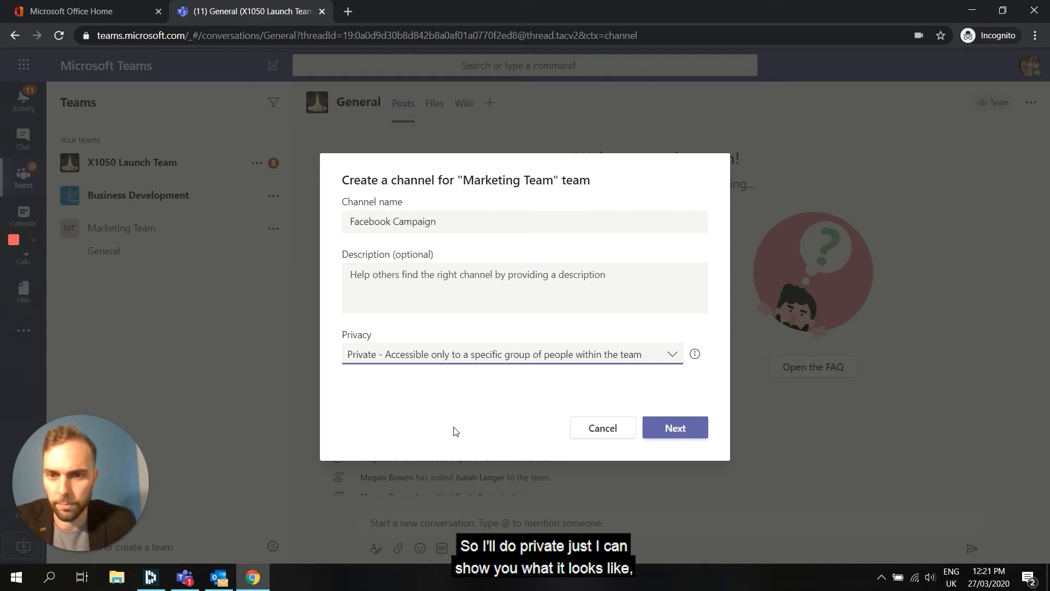
pyautogui.click(454, 300)
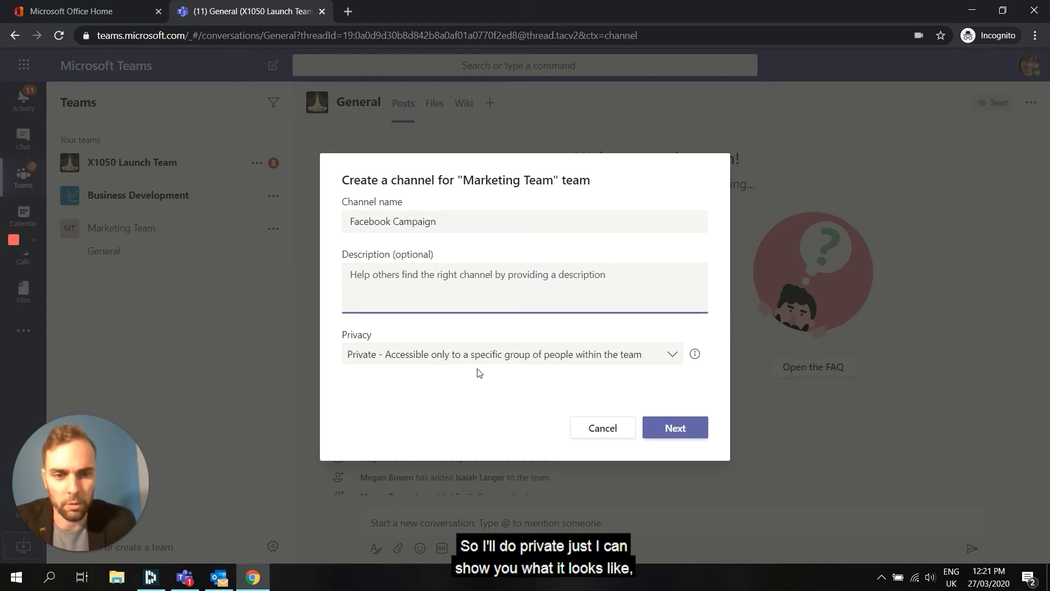
pyautogui.click(678, 428)
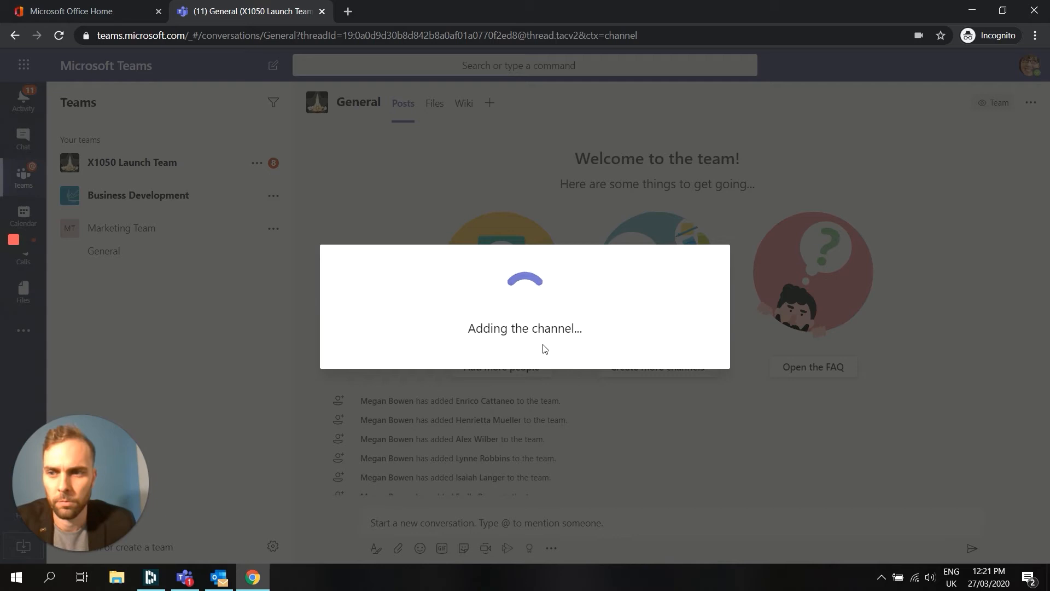
# Add the budget analyst to the Facebook Campaign channel with the Member role and finish adding members
pyautogui.write('emai')
pyautogui.press('BackSpace')
pyautogui.write('ily')
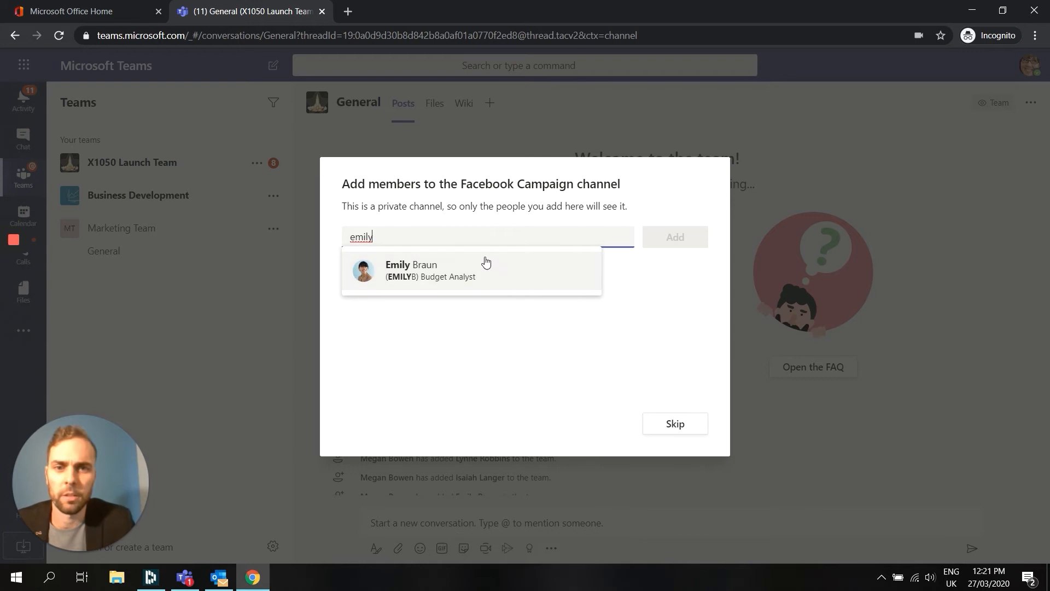
pyautogui.click(486, 264)
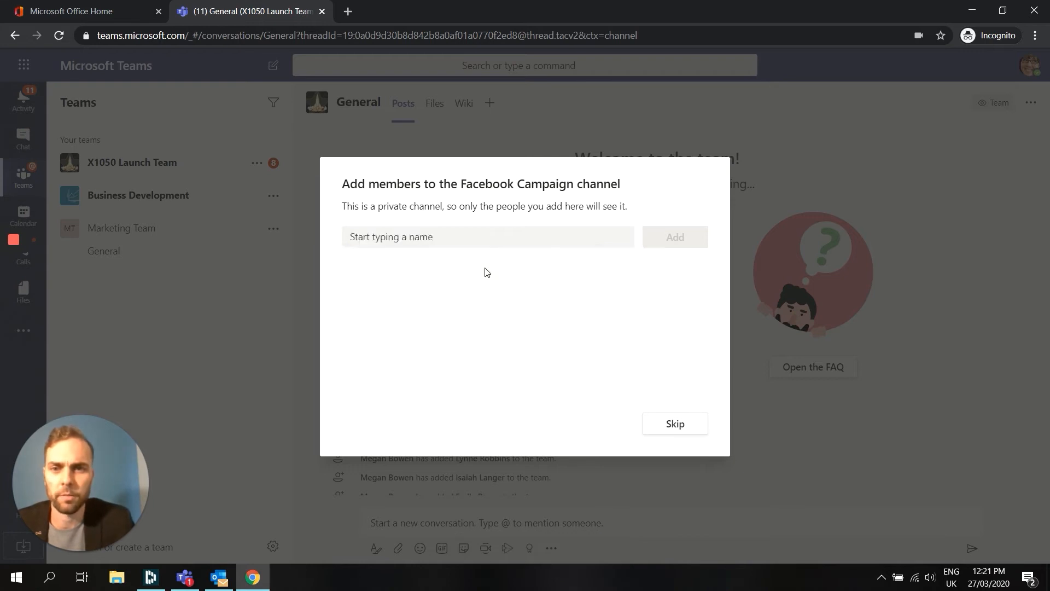
pyautogui.click(667, 236)
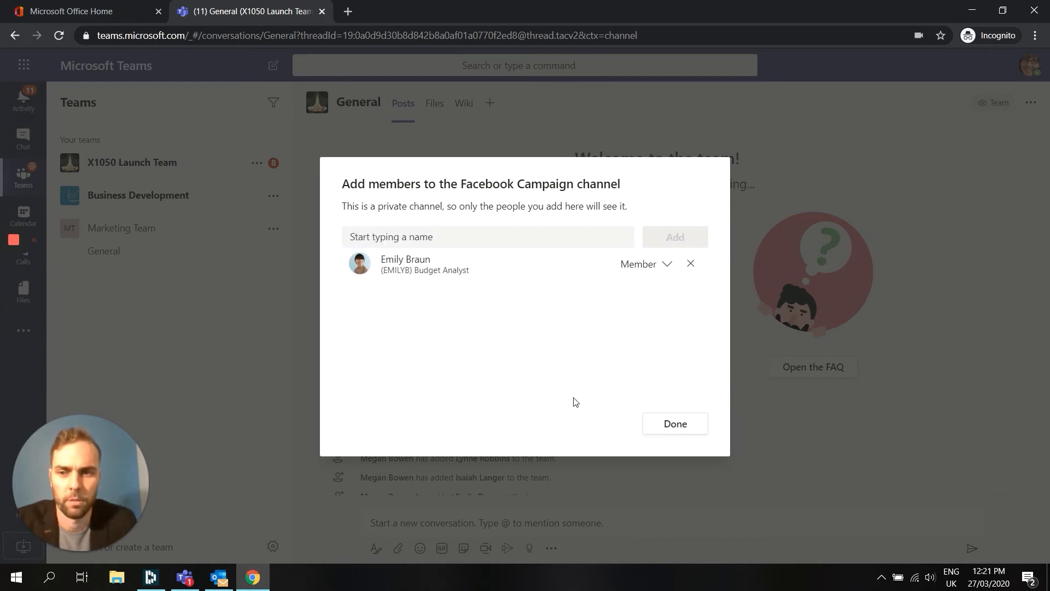
pyautogui.click(651, 272)
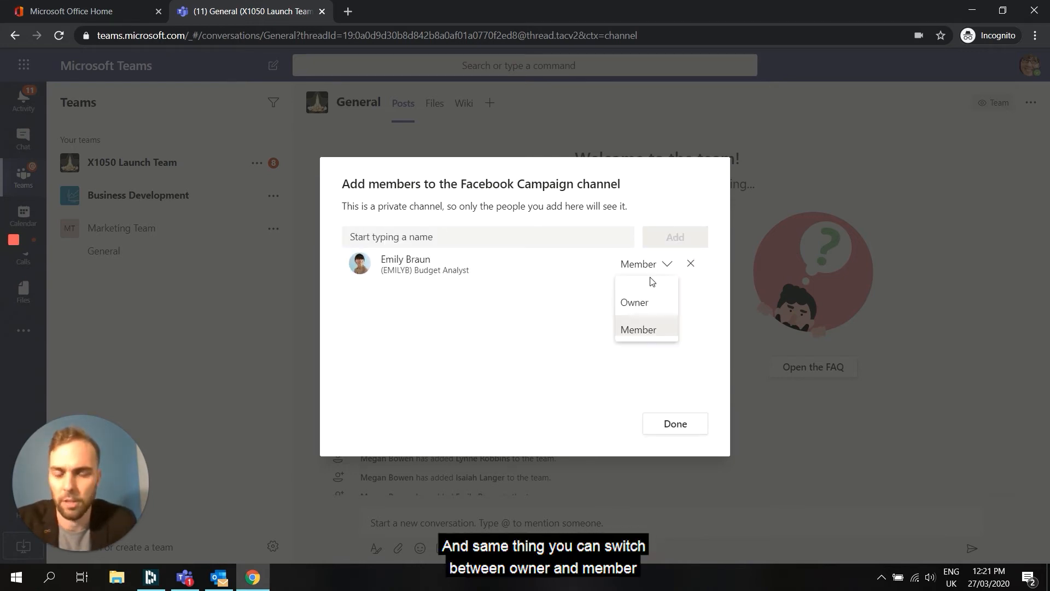
pyautogui.click(544, 328)
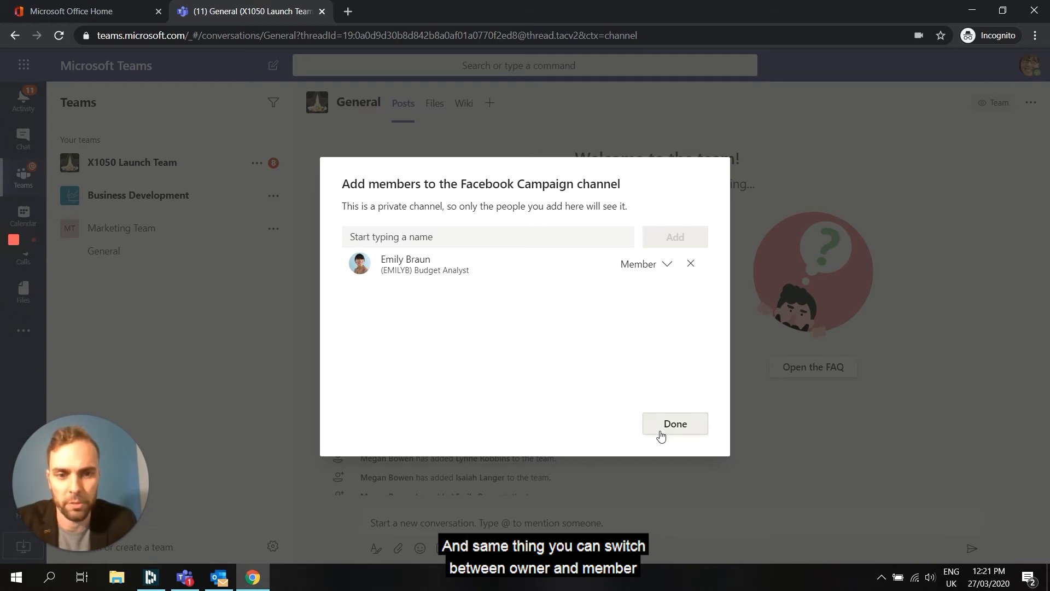
pyautogui.click(674, 430)
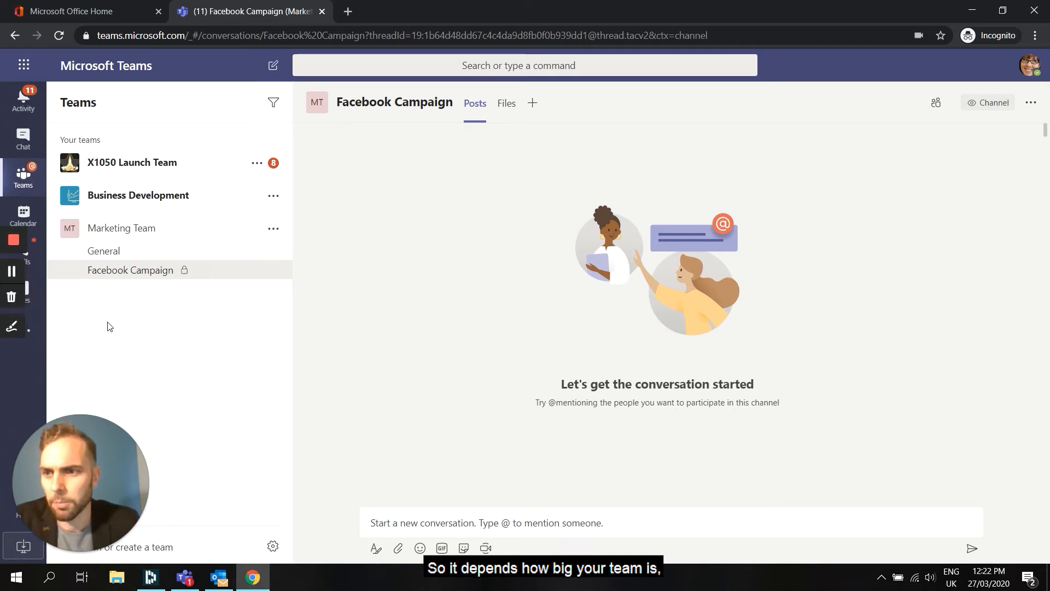
# View the filter for teams and channels, and close it without entering a filter
pyautogui.click(273, 103)
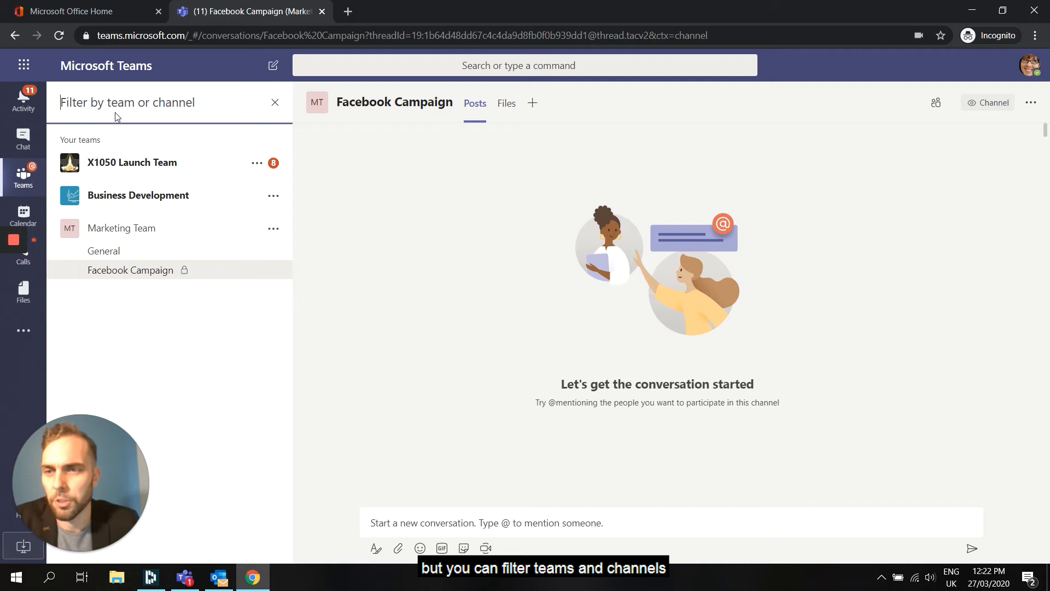
pyautogui.click(275, 102)
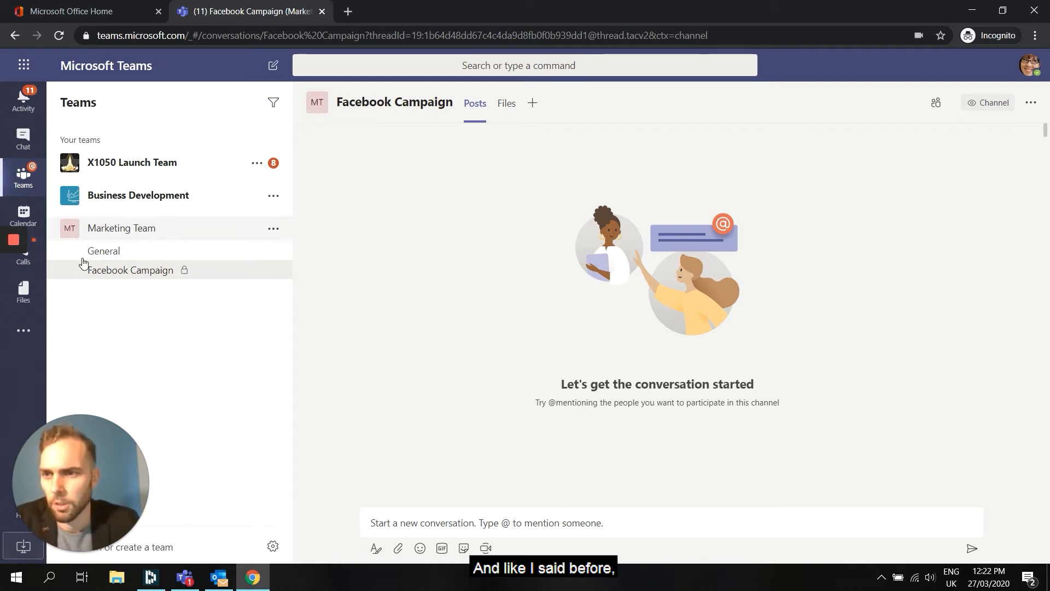
pyautogui.click(51, 196)
pyautogui.click(51, 196)
# Hide the Business Development team, and show it again from the hidden teams
pyautogui.click(273, 196)
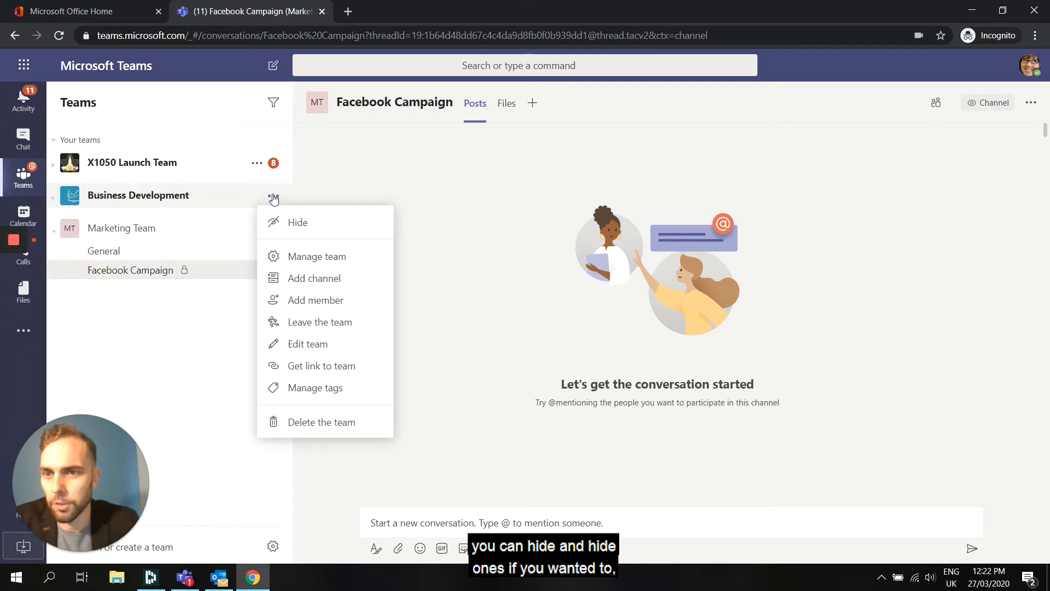
pyautogui.click(273, 223)
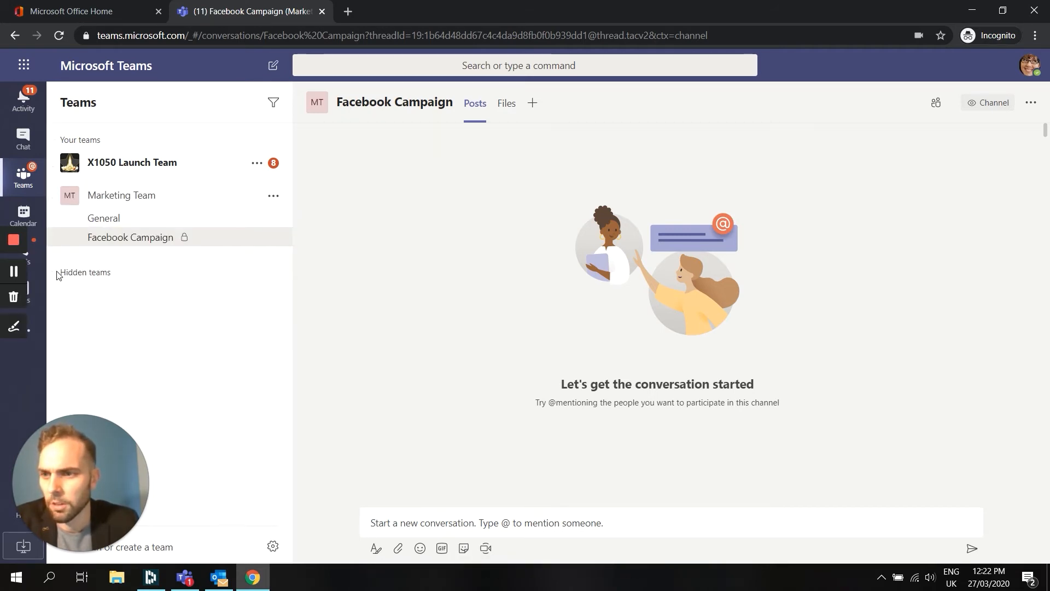
pyautogui.click(97, 274)
pyautogui.click(274, 295)
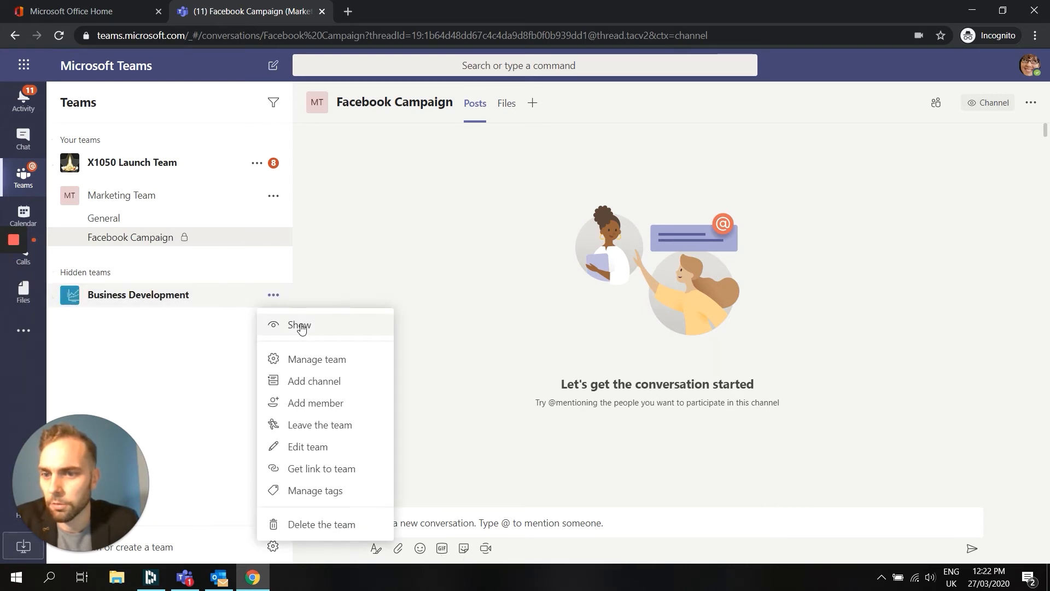
pyautogui.click(301, 326)
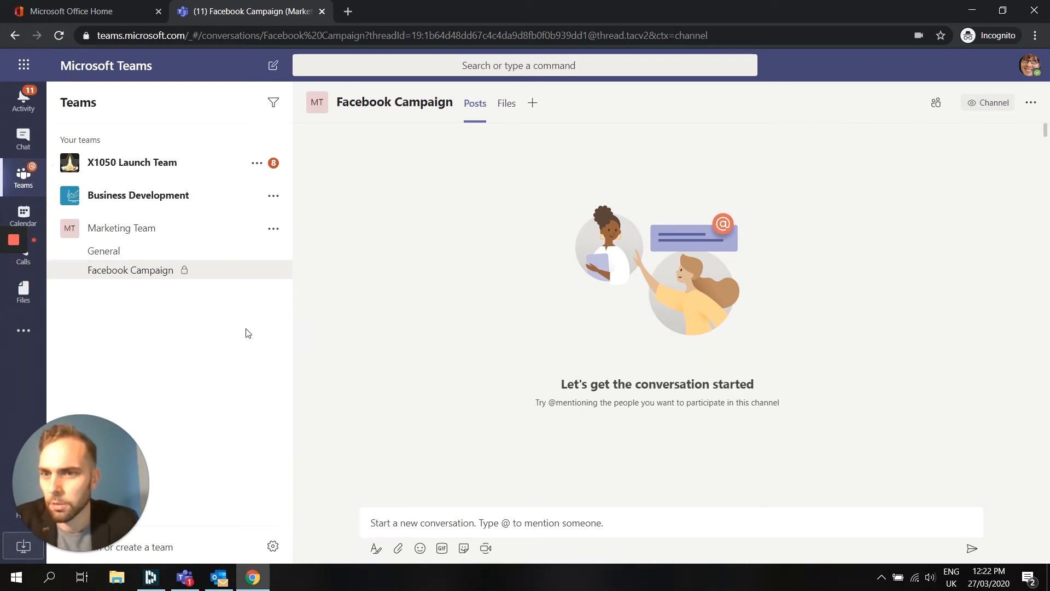
# View Marketing Team's editable name, description and privacy settings, and cancel without changes
pyautogui.click(273, 229)
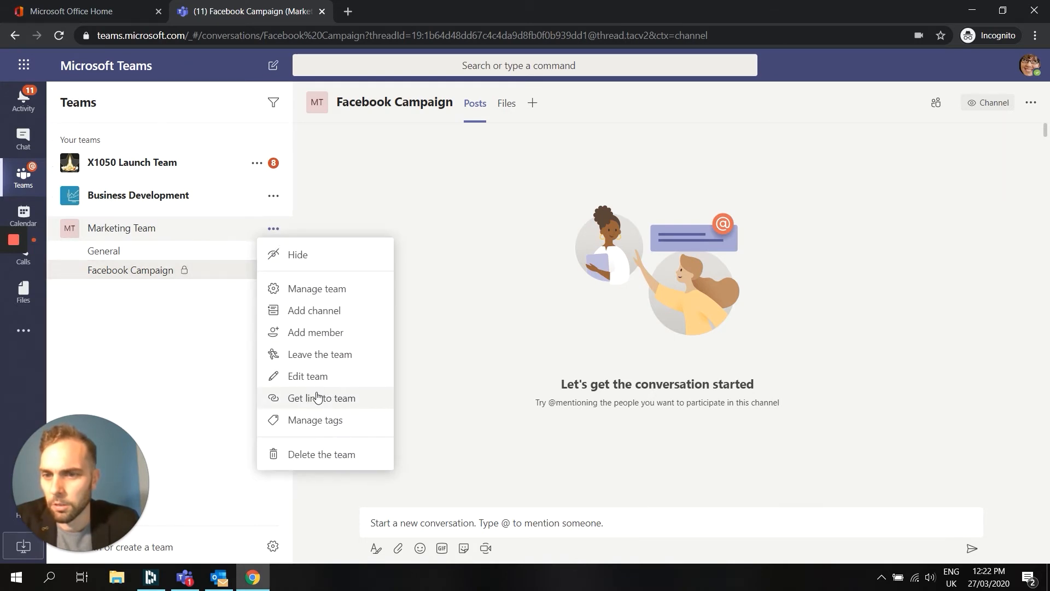
pyautogui.click(317, 380)
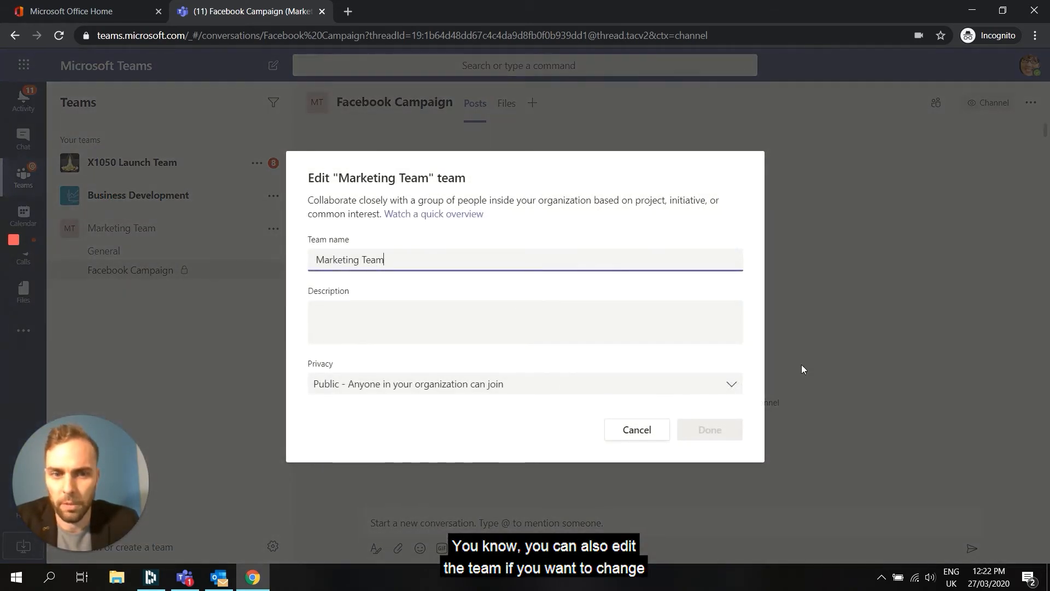
pyautogui.click(643, 429)
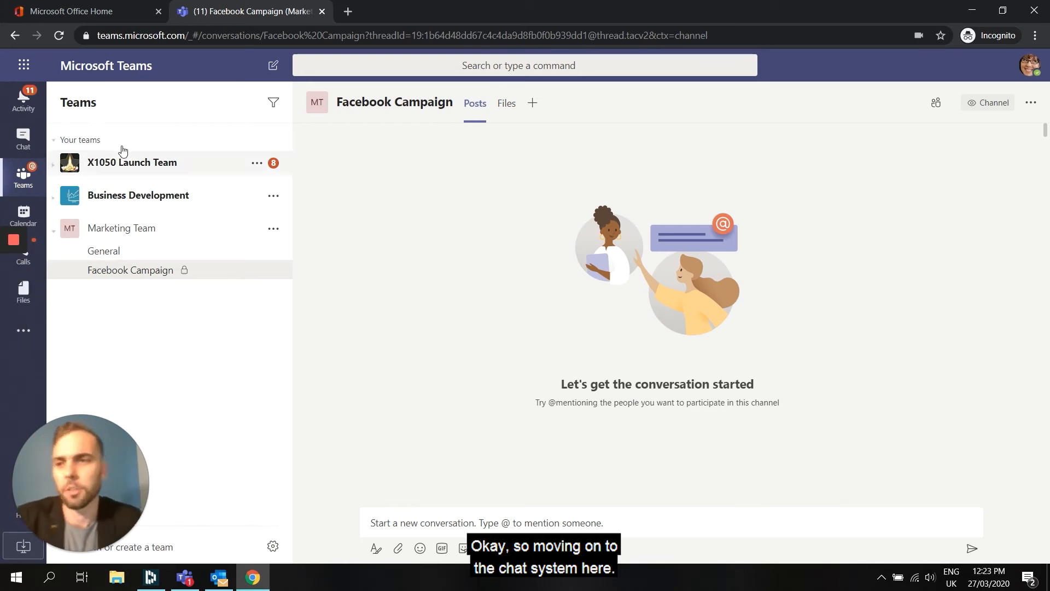
# Go to the private chats, view the contacts and return to the recent conversations
pyautogui.click(22, 141)
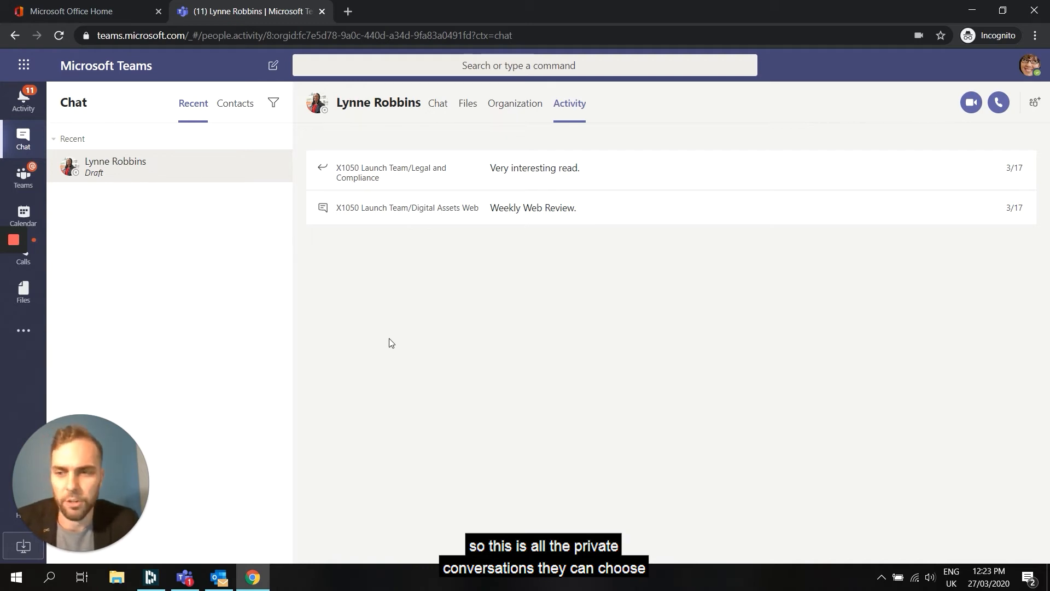
pyautogui.click(232, 110)
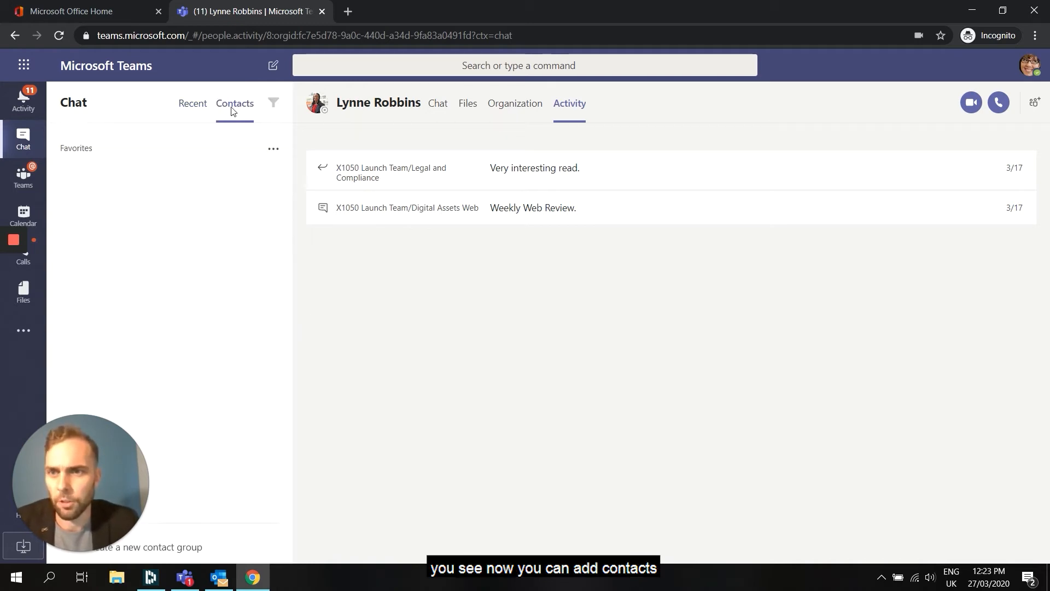
pyautogui.click(196, 104)
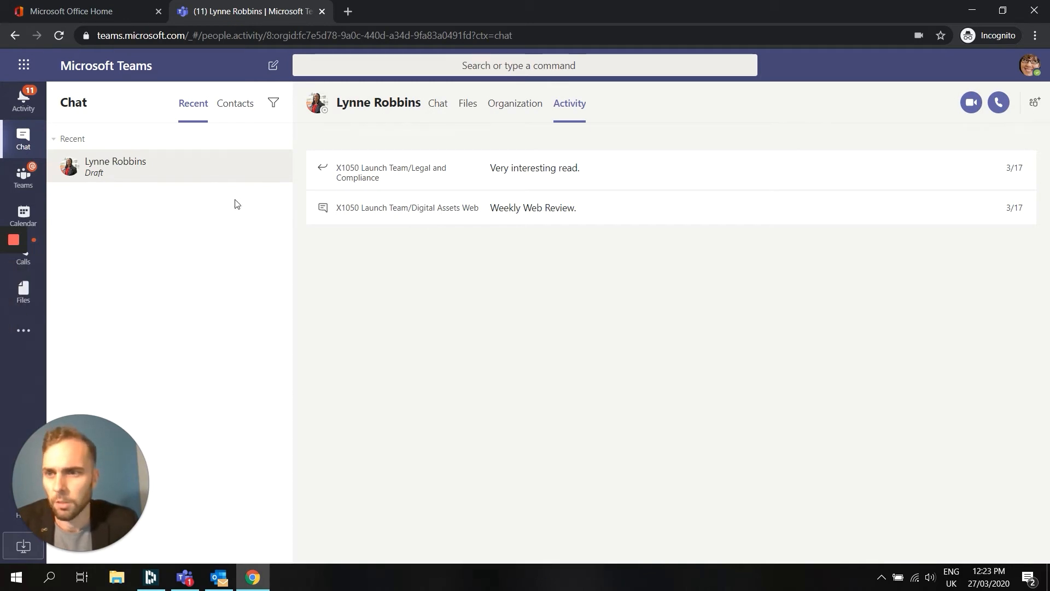
# Start a new chat with the budget analyst and check the additional message options, leaving the message empty
pyautogui.click(278, 73)
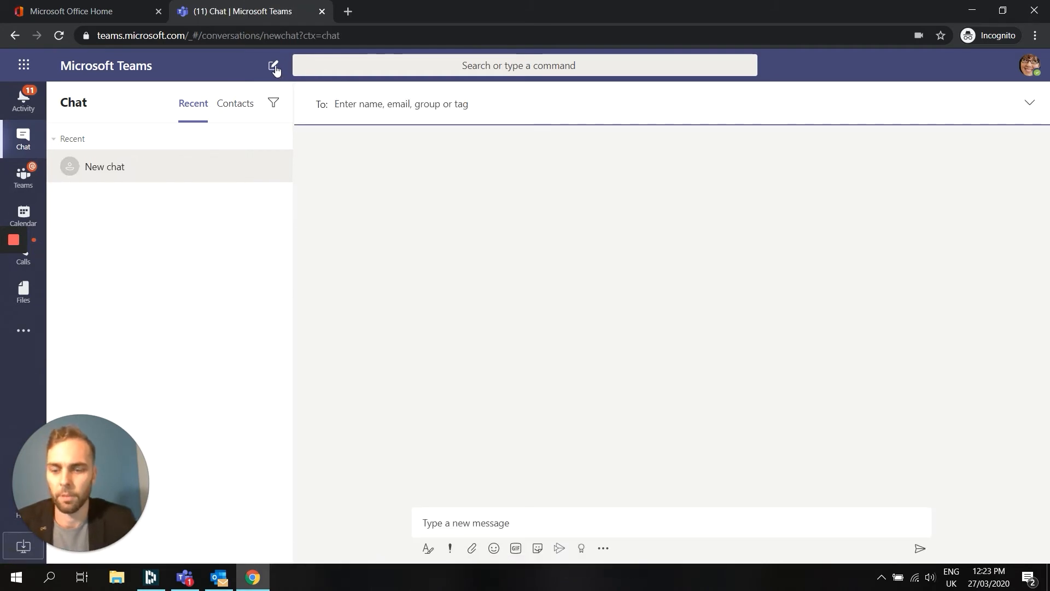
pyautogui.write('emil')
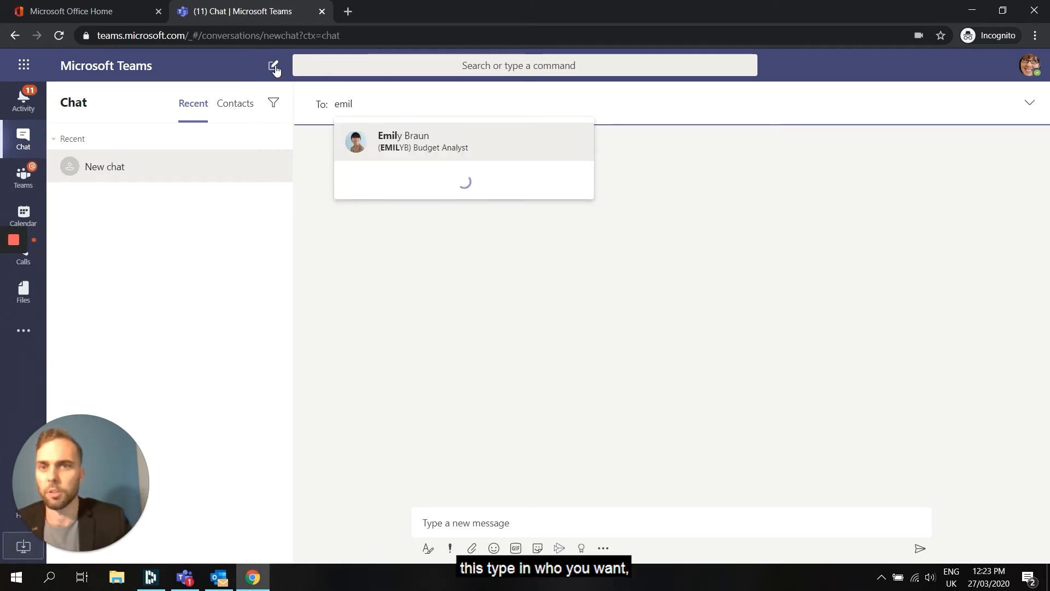
pyautogui.click(389, 143)
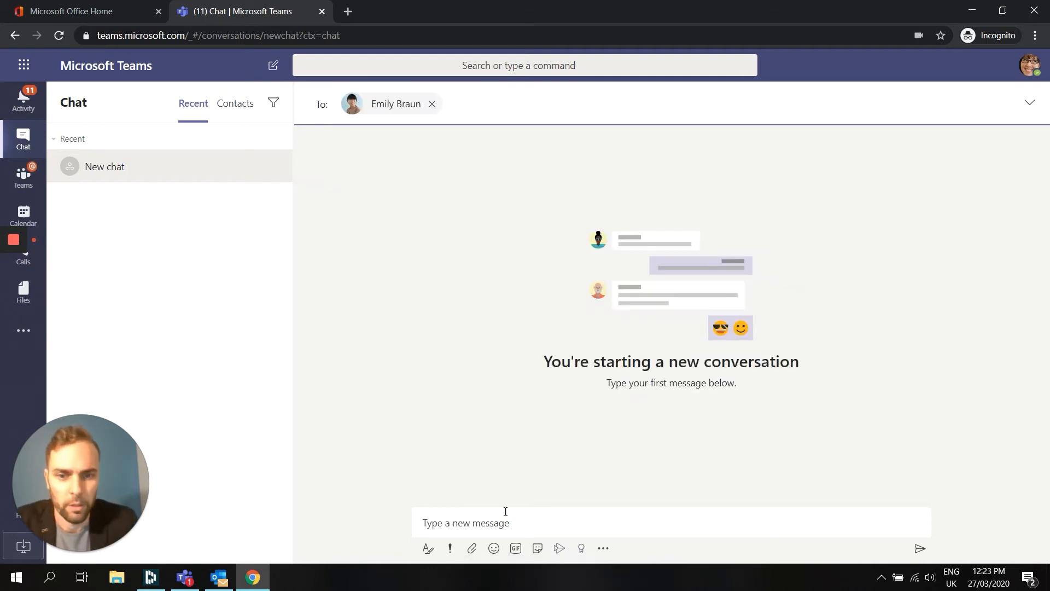
pyautogui.click(505, 524)
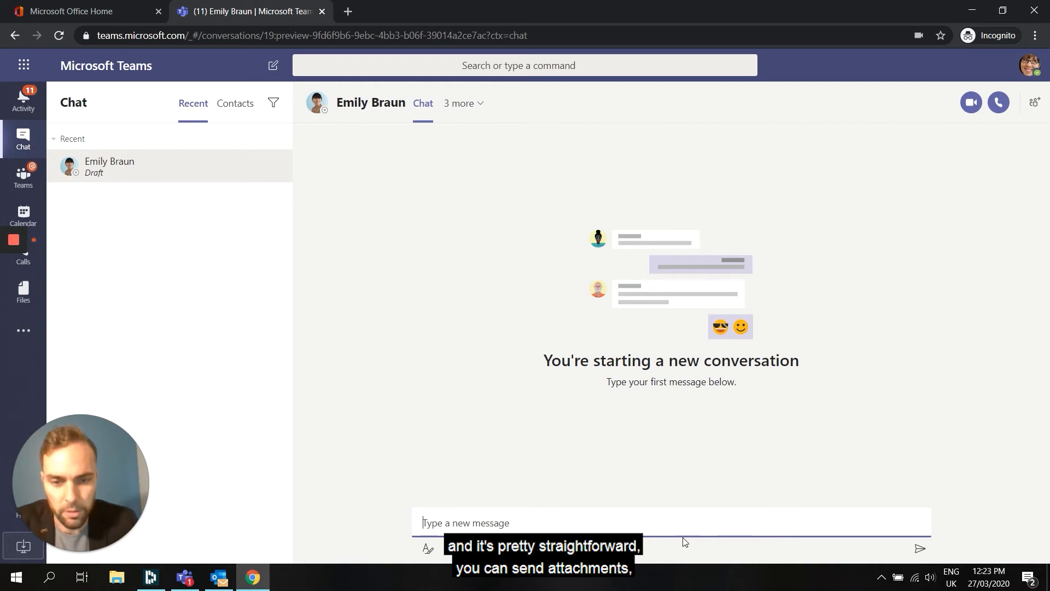
pyautogui.click(628, 549)
pyautogui.click(464, 523)
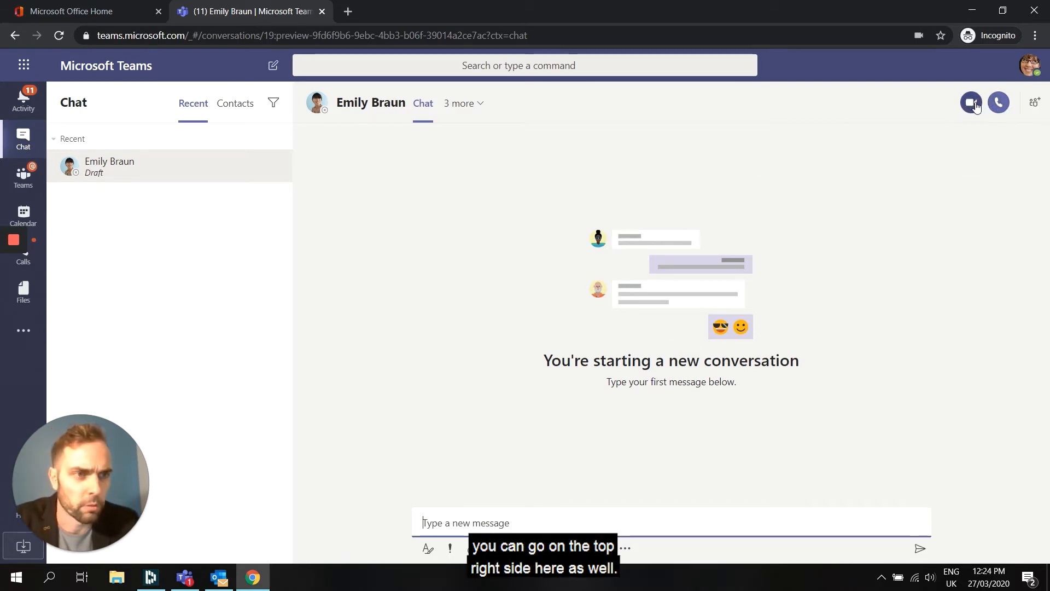
# View the option to add people to the chat, cancel it, and look at the contacts before returning to recent chats
pyautogui.click(1035, 109)
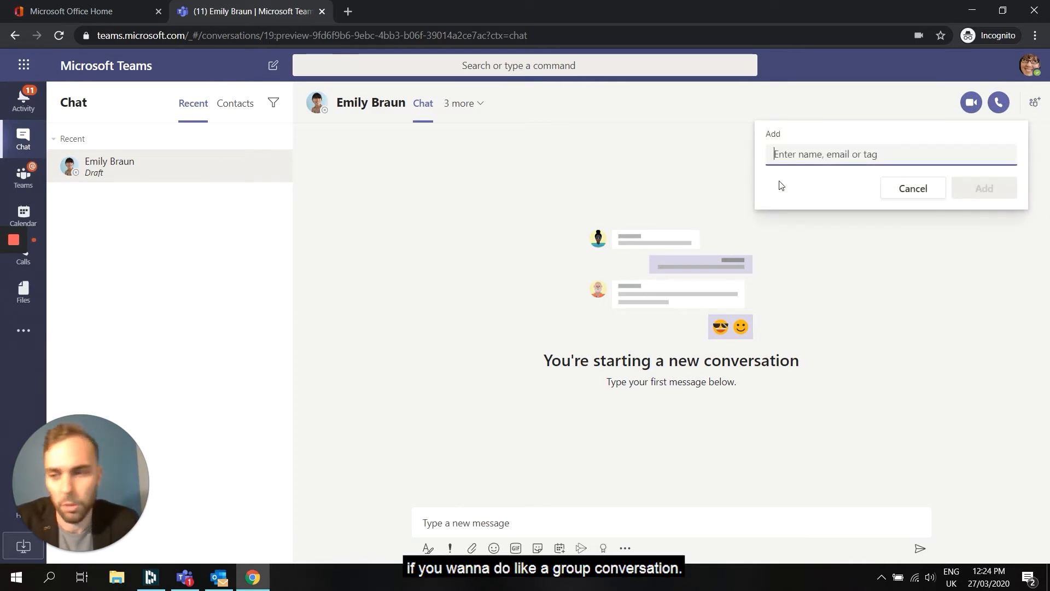
pyautogui.click(903, 189)
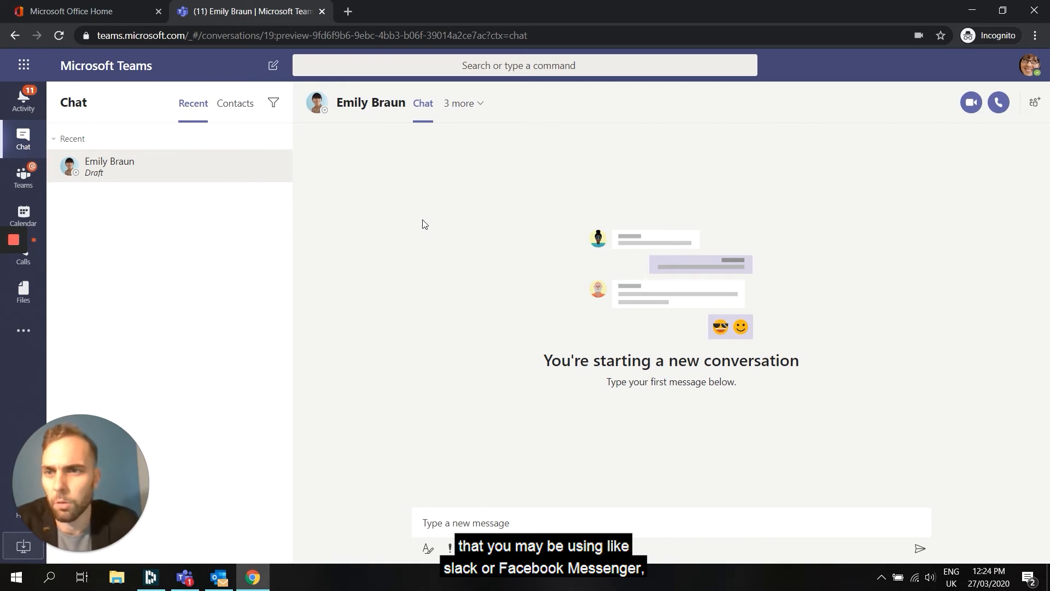
pyautogui.click(238, 111)
pyautogui.click(193, 104)
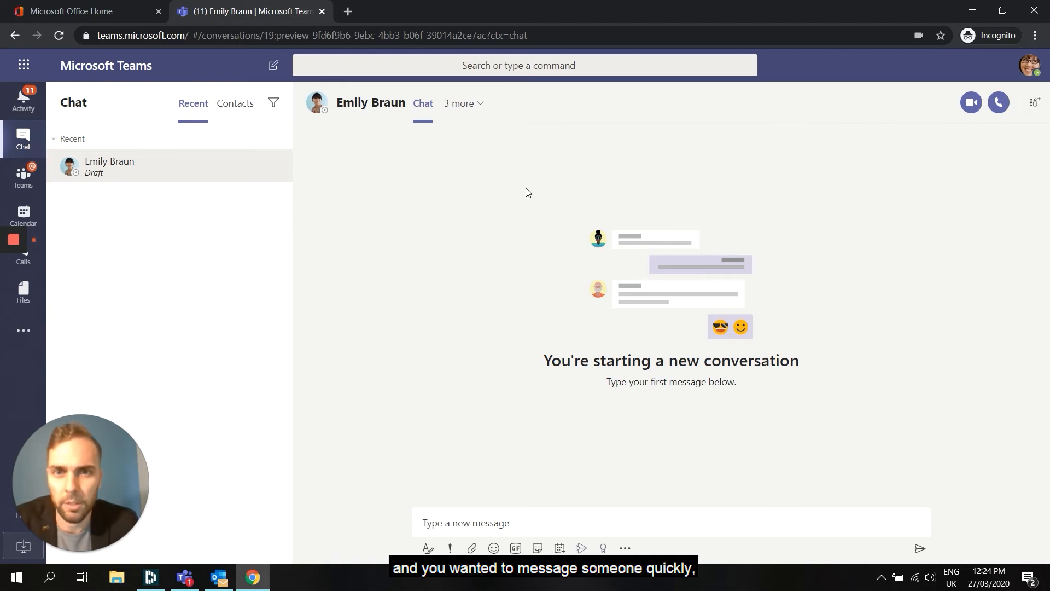
# Use the /chat command to send the marketing assistant the quick message "hello mate", and open that conversation
pyautogui.click(503, 66)
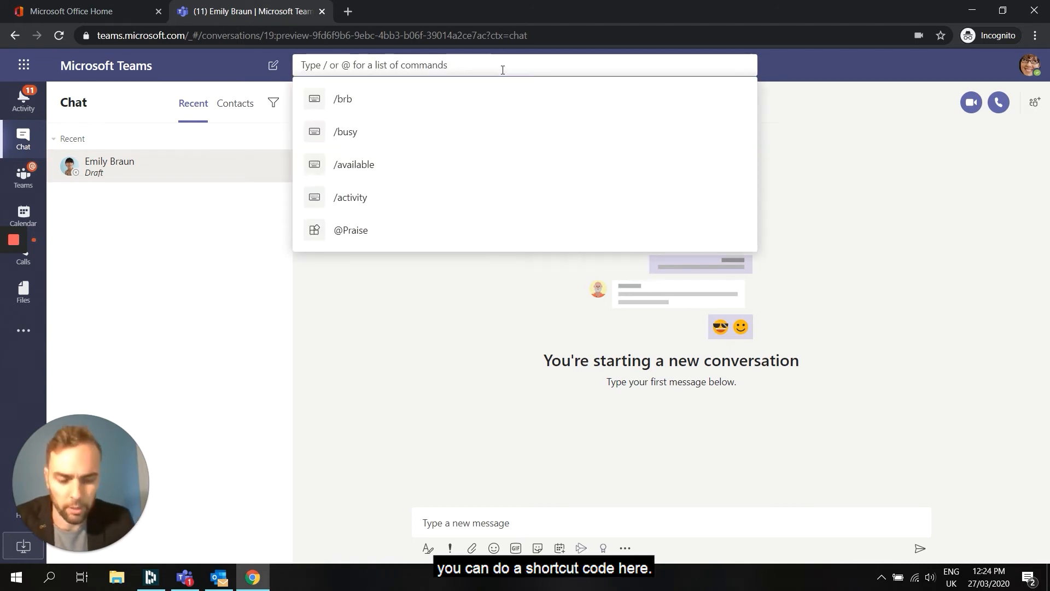
pyautogui.write('/')
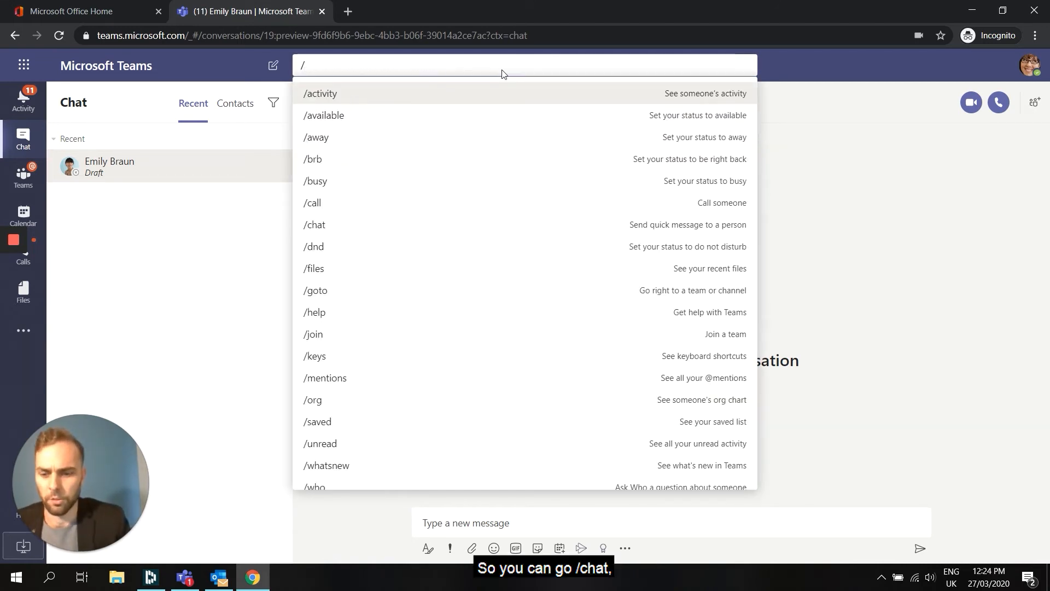
pyautogui.write('chat')
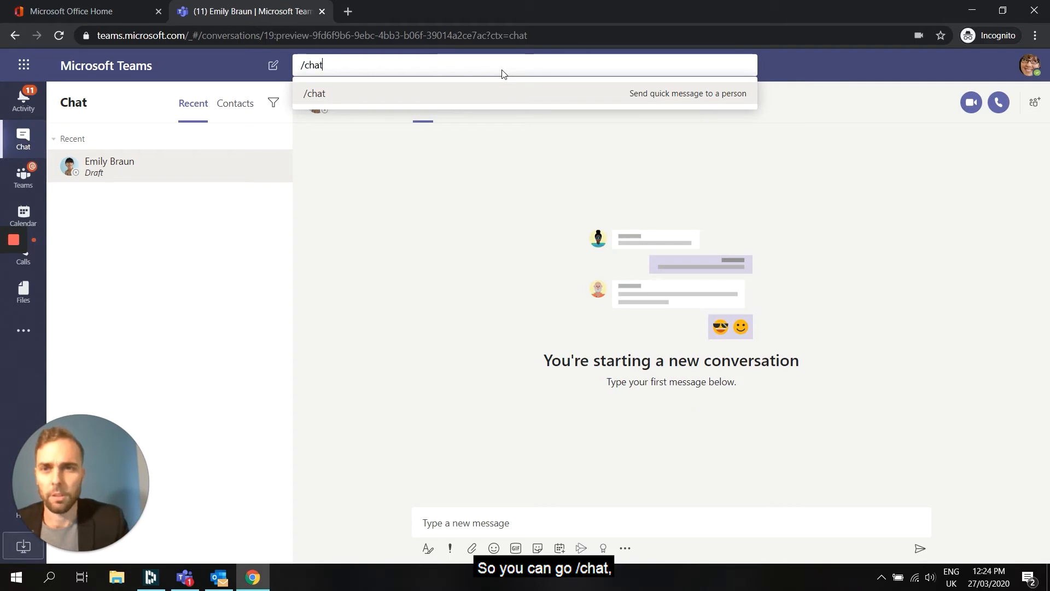
pyautogui.press('Return')
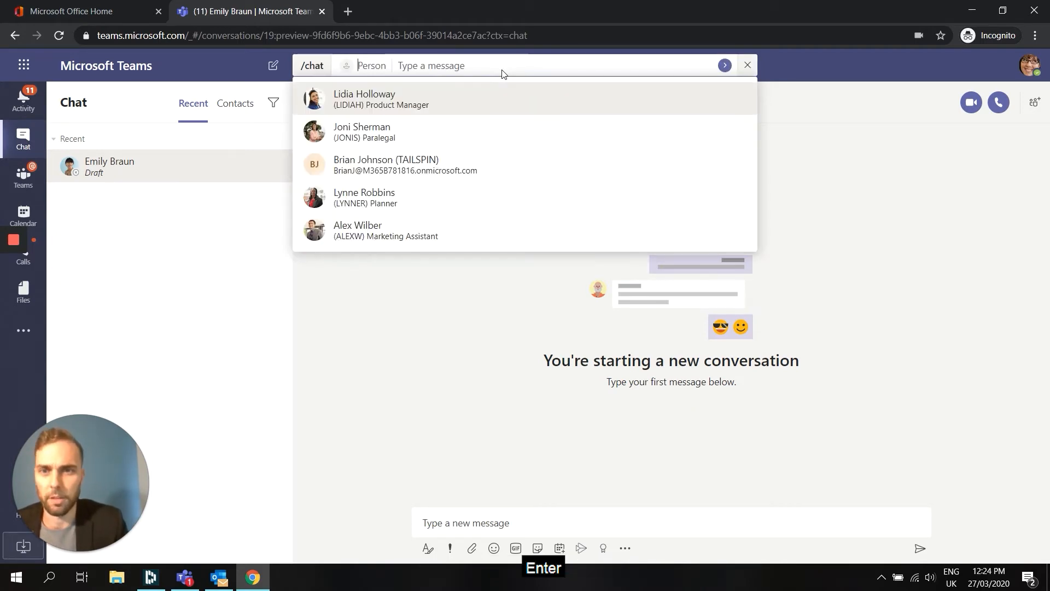
pyautogui.click(359, 239)
pyautogui.write('hello')
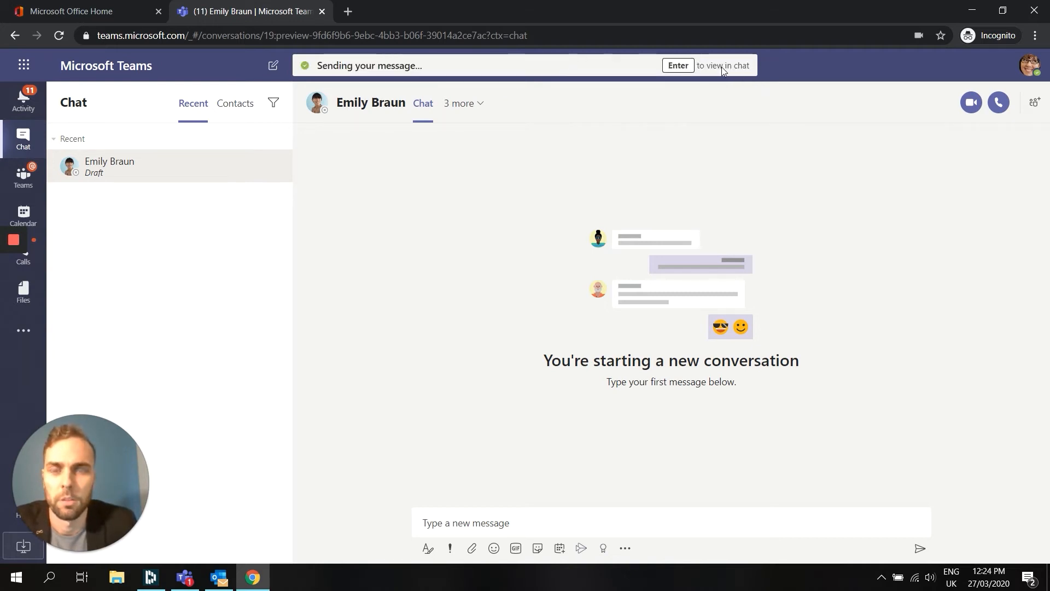
pyautogui.click(684, 65)
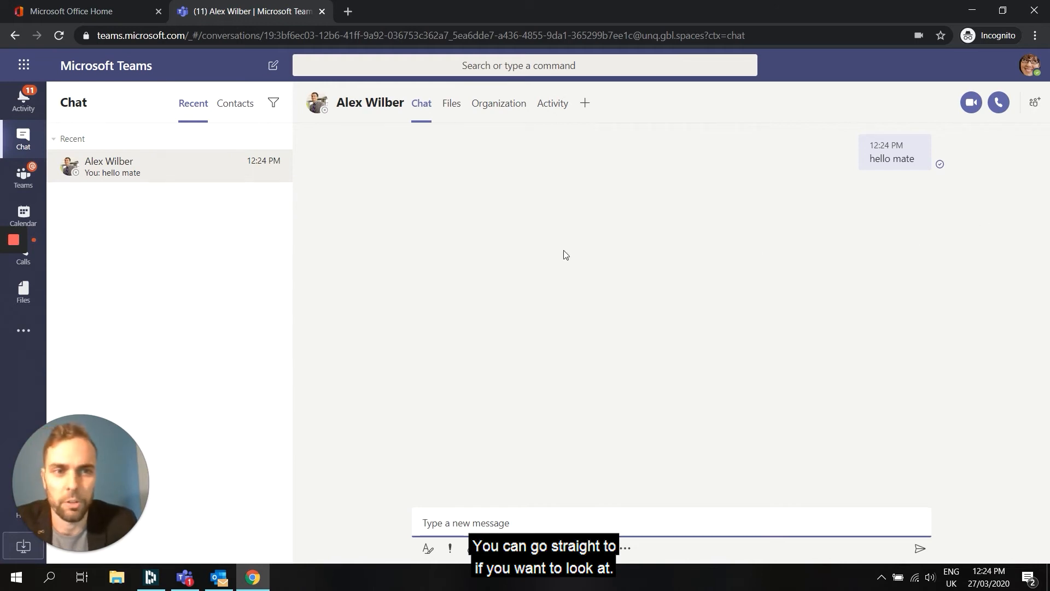
# Set the availability status to available with the /available command
pyautogui.click(473, 70)
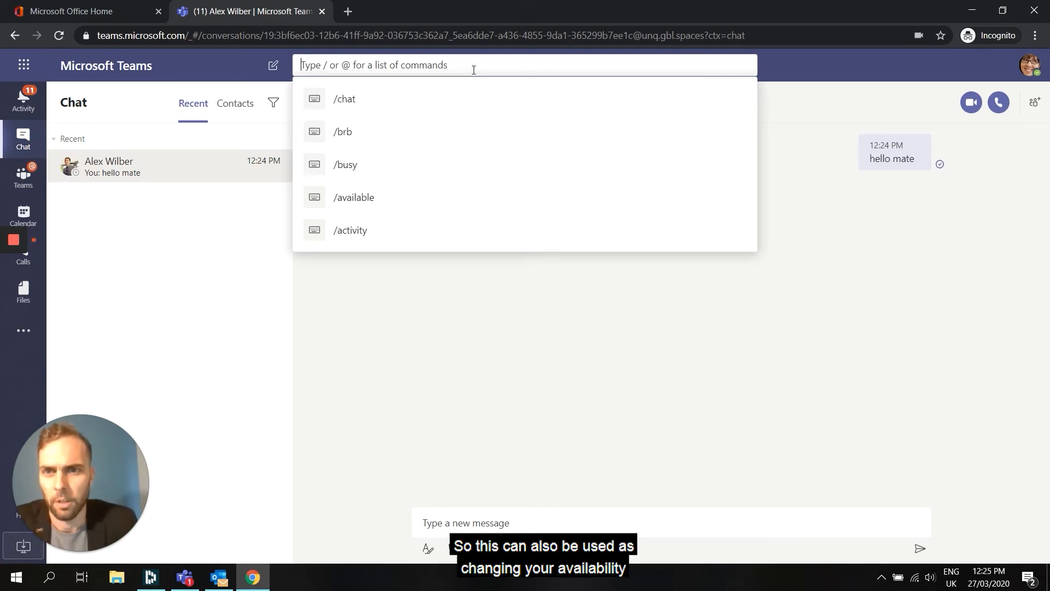
pyautogui.write('/')
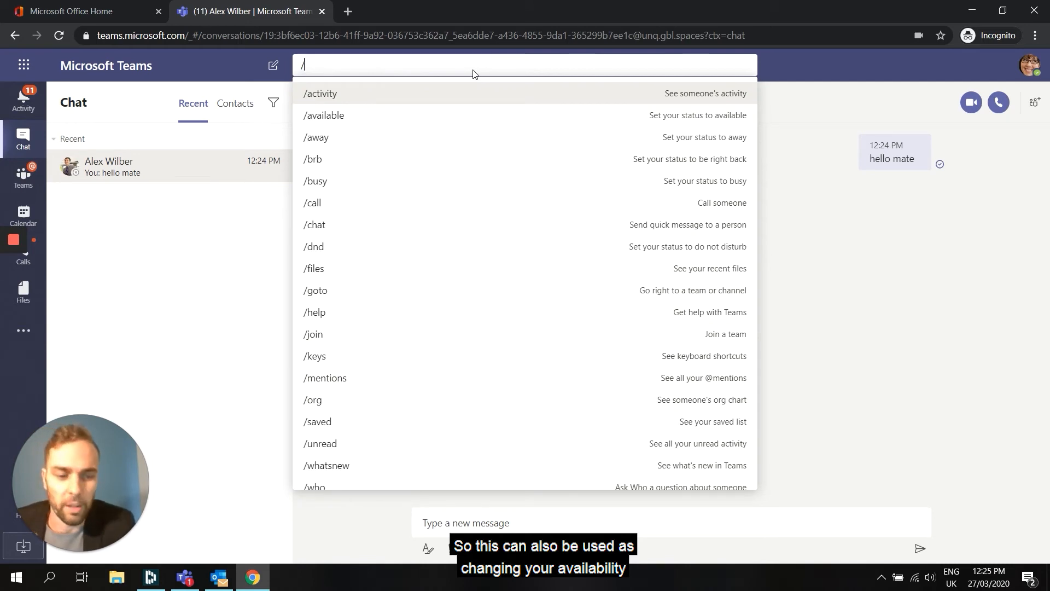
pyautogui.click(344, 116)
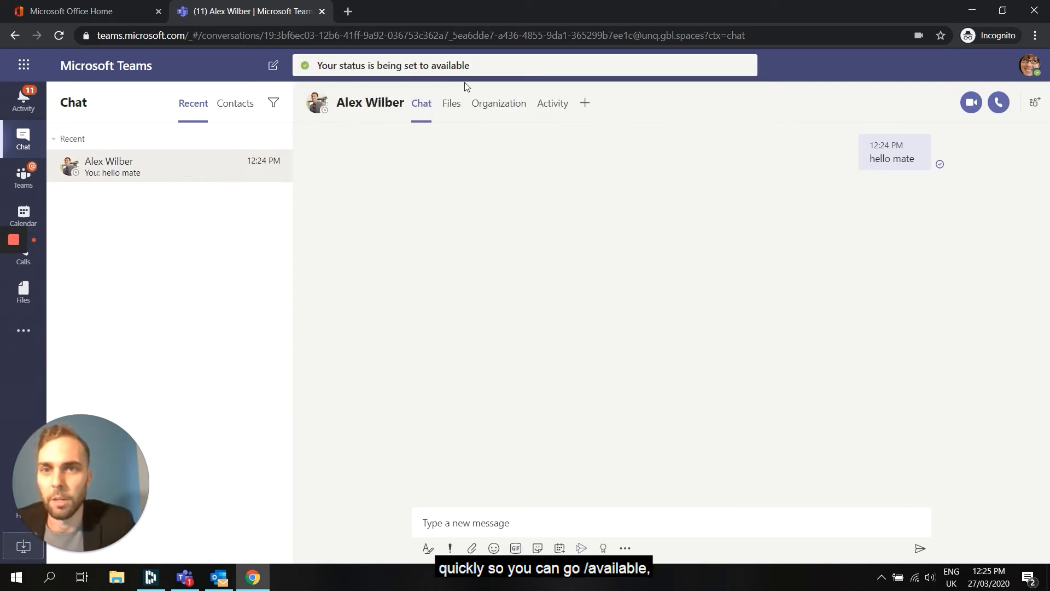
# Set the availability status to busy with the /busy command and check the status choices in the account's profile options
pyautogui.click(478, 65)
pyautogui.write('/')
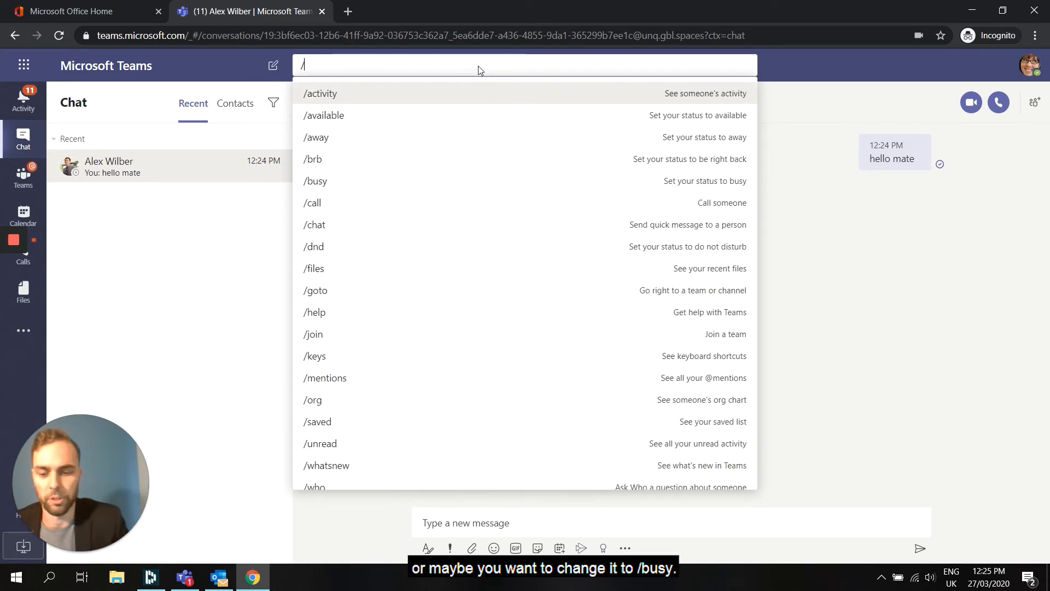
pyautogui.write('busy')
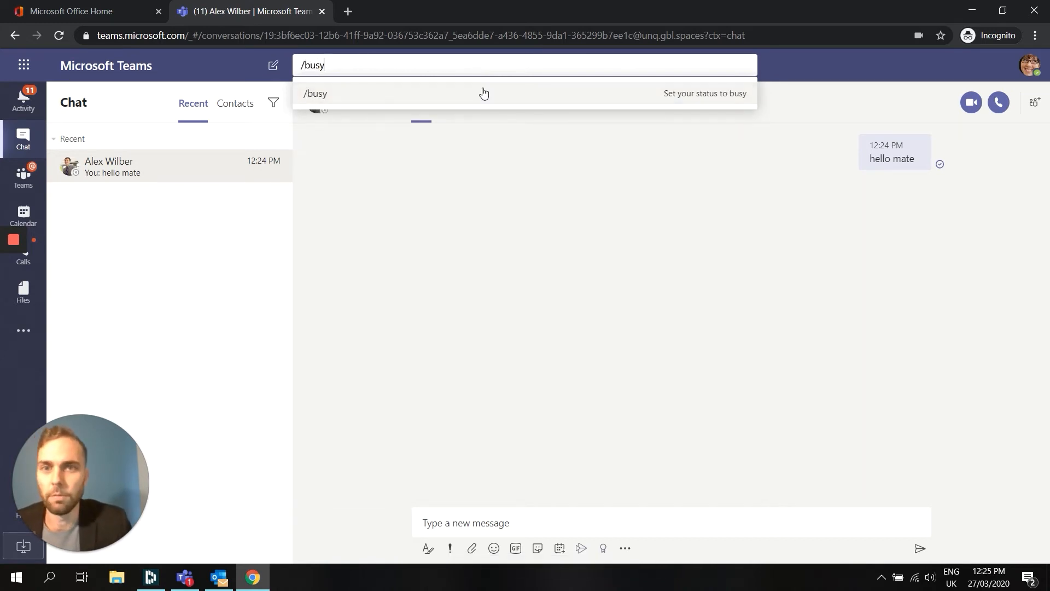
pyautogui.click(481, 94)
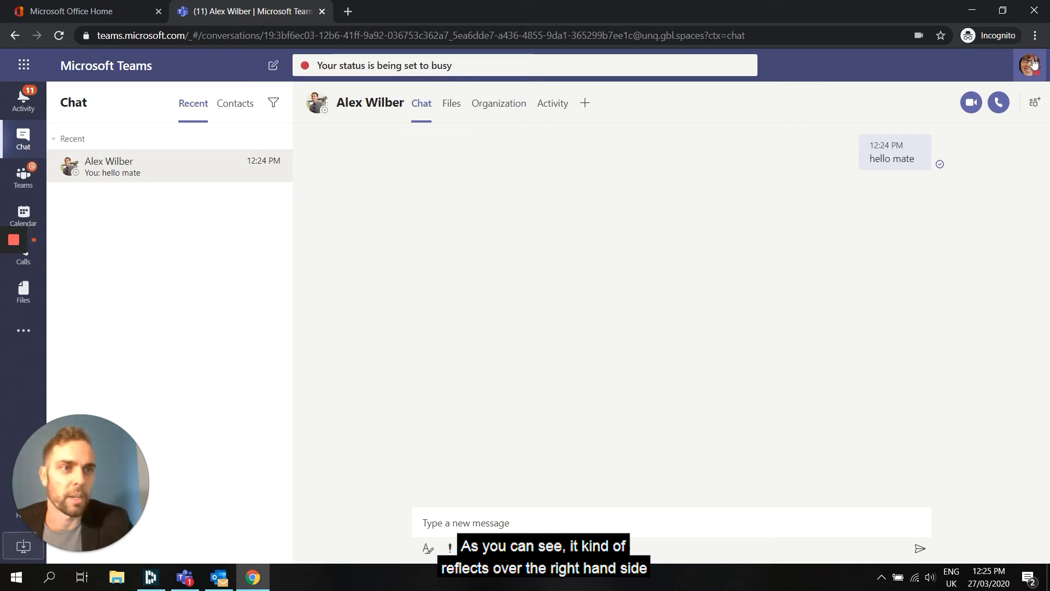
pyautogui.click(1038, 74)
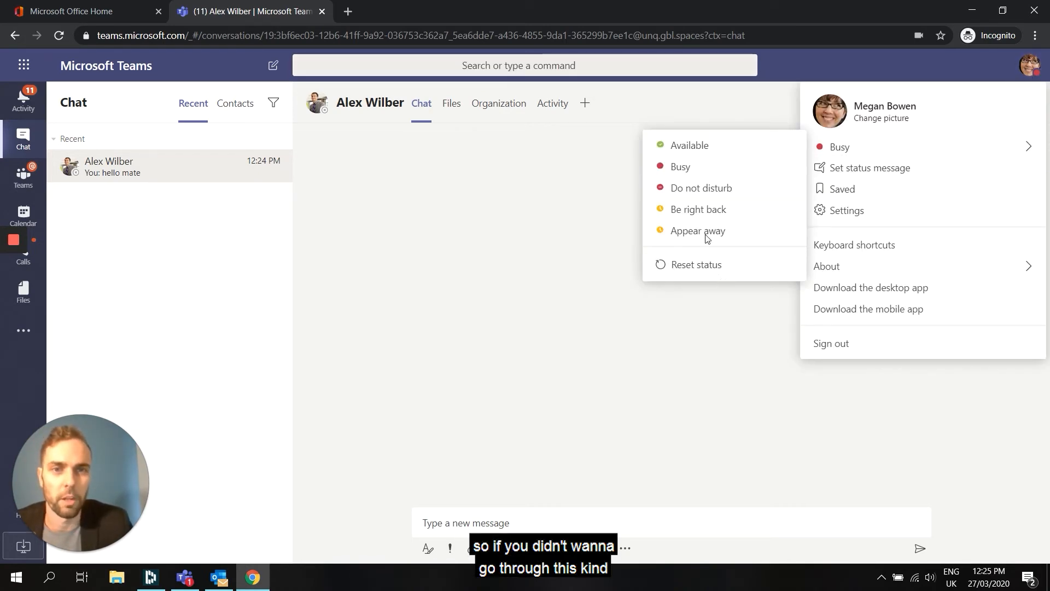
# Set the availability status to be right back with the /brb command
pyautogui.click(571, 67)
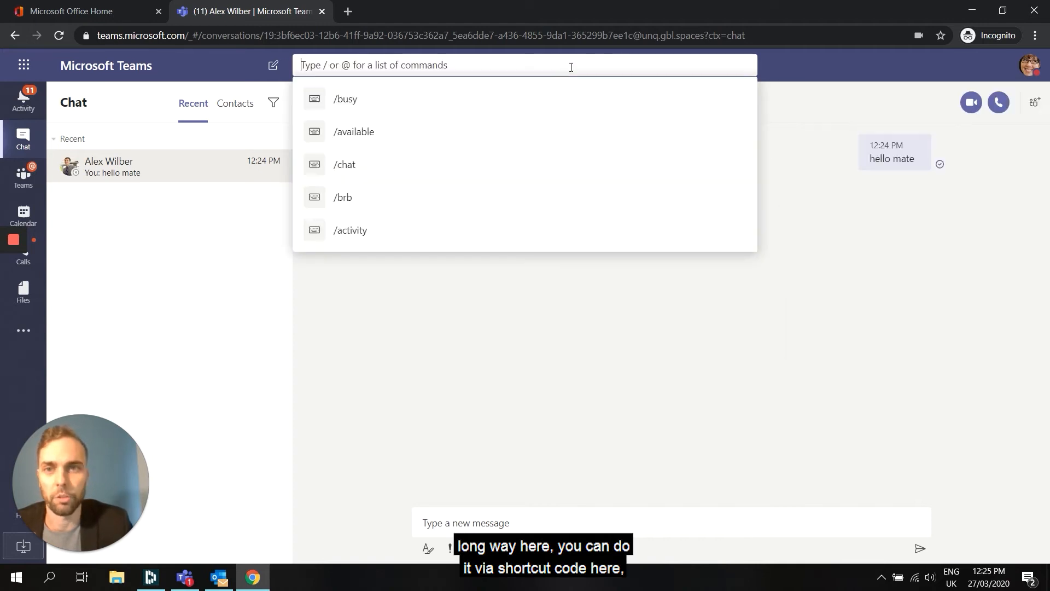
pyautogui.write('/brb')
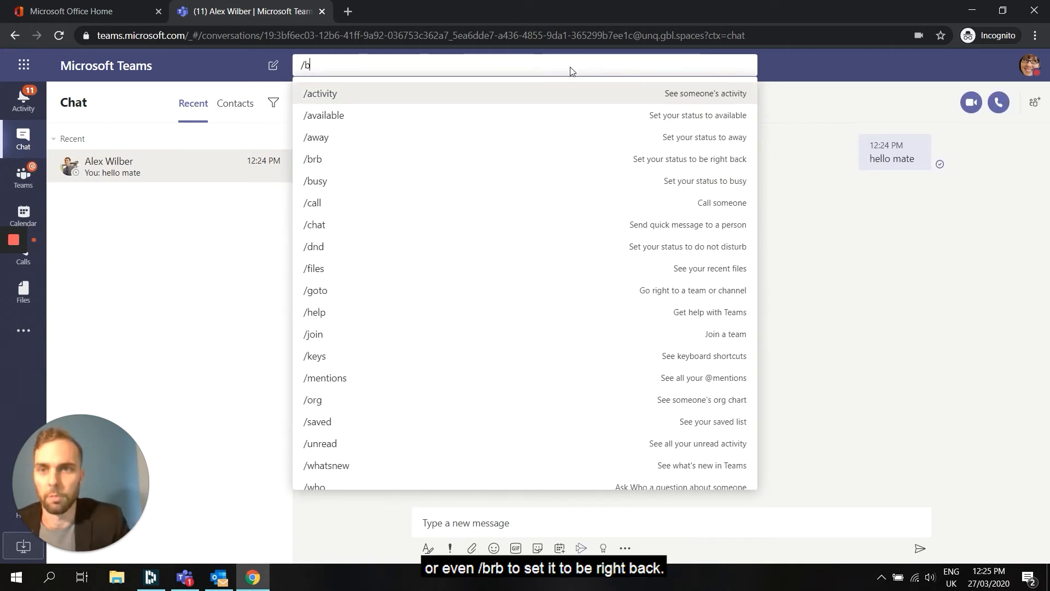
pyautogui.press('Return')
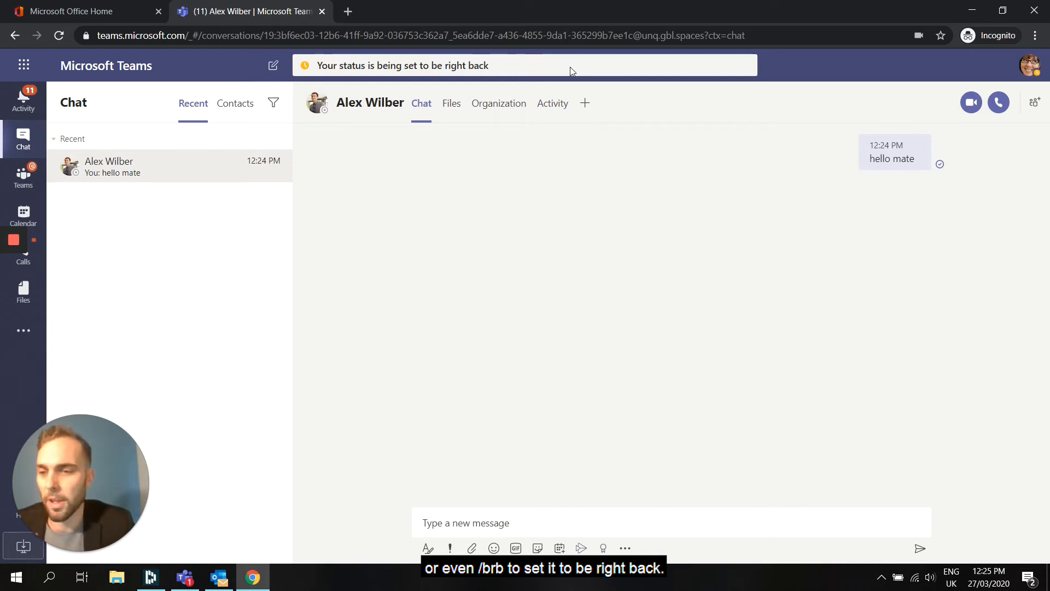
# Use the /activity command to view the product manager's recent activity
pyautogui.click(507, 68)
pyautogui.write('/')
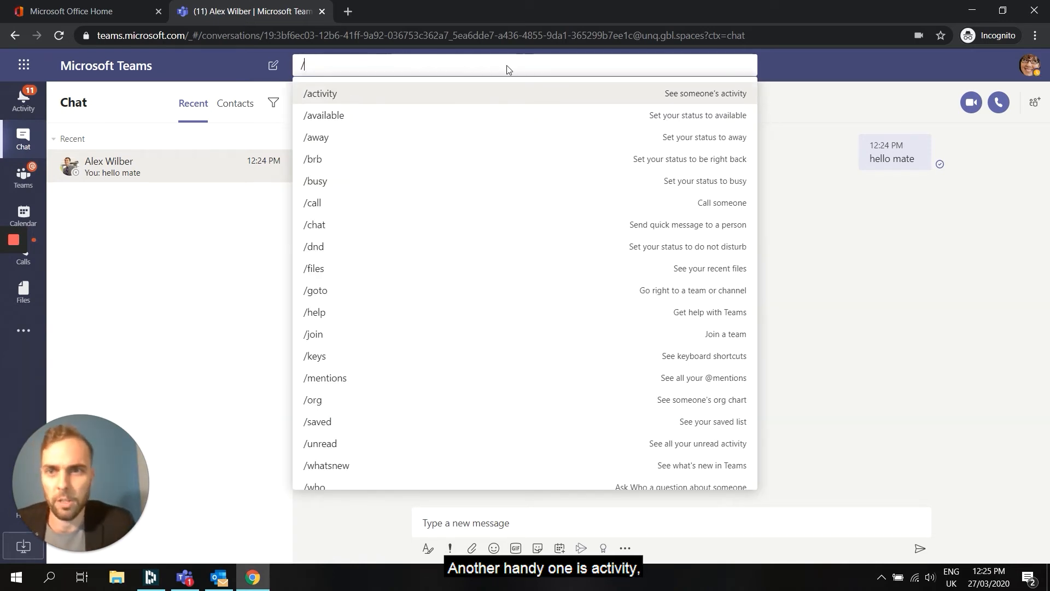
pyautogui.click(365, 100)
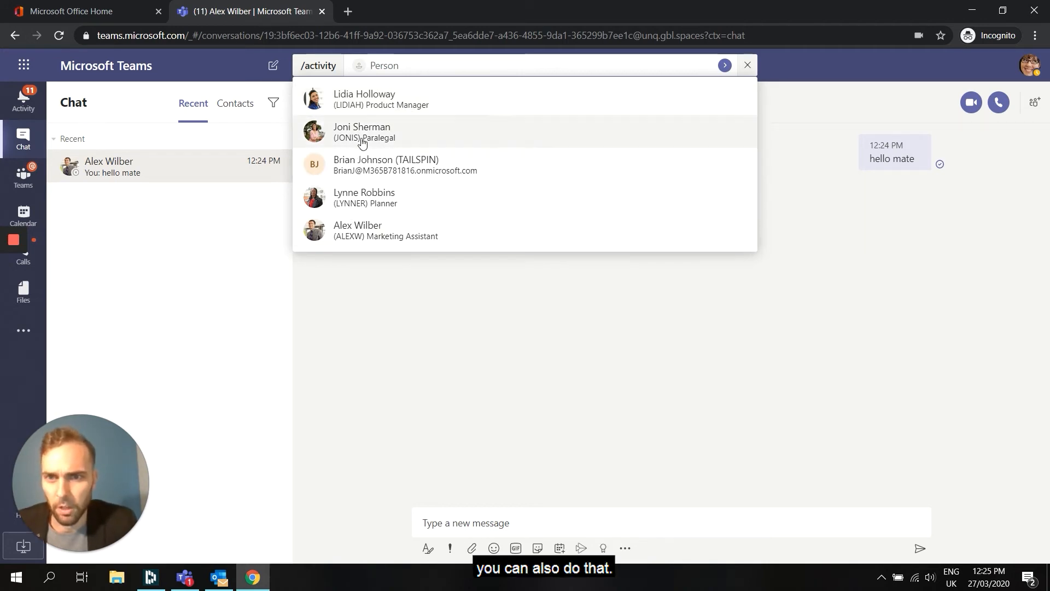
pyautogui.click(366, 104)
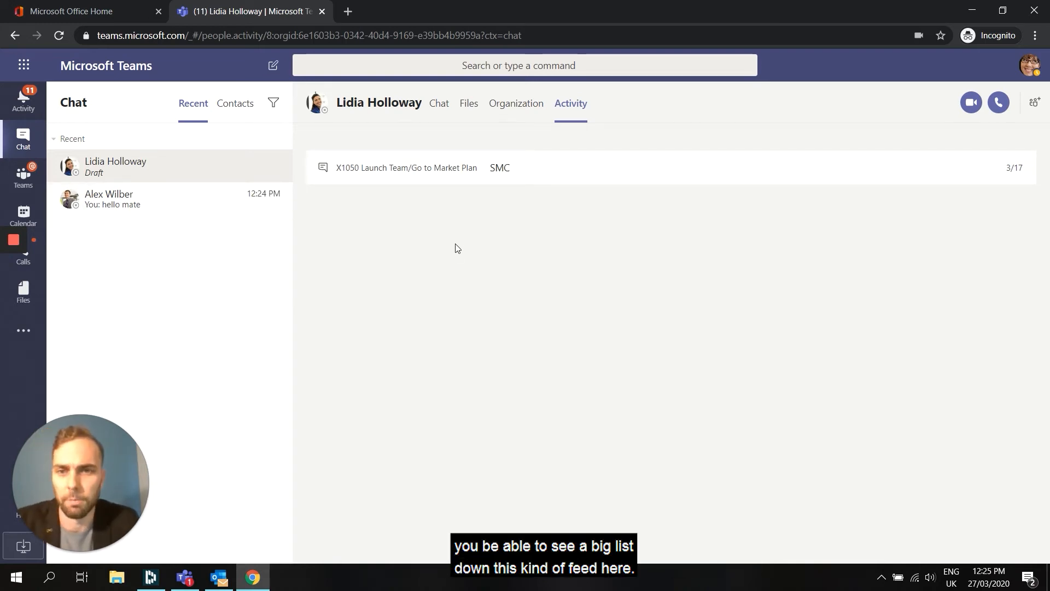
# Use the /activity command again to view the paralegal's recent activity
pyautogui.click(521, 66)
pyautogui.click(452, 101)
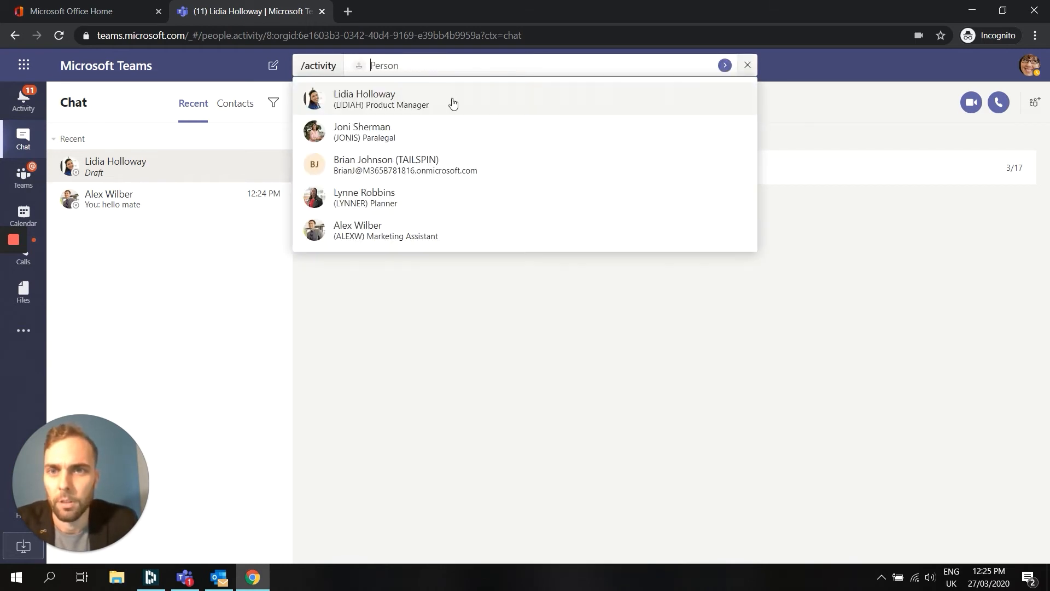
pyautogui.click(401, 136)
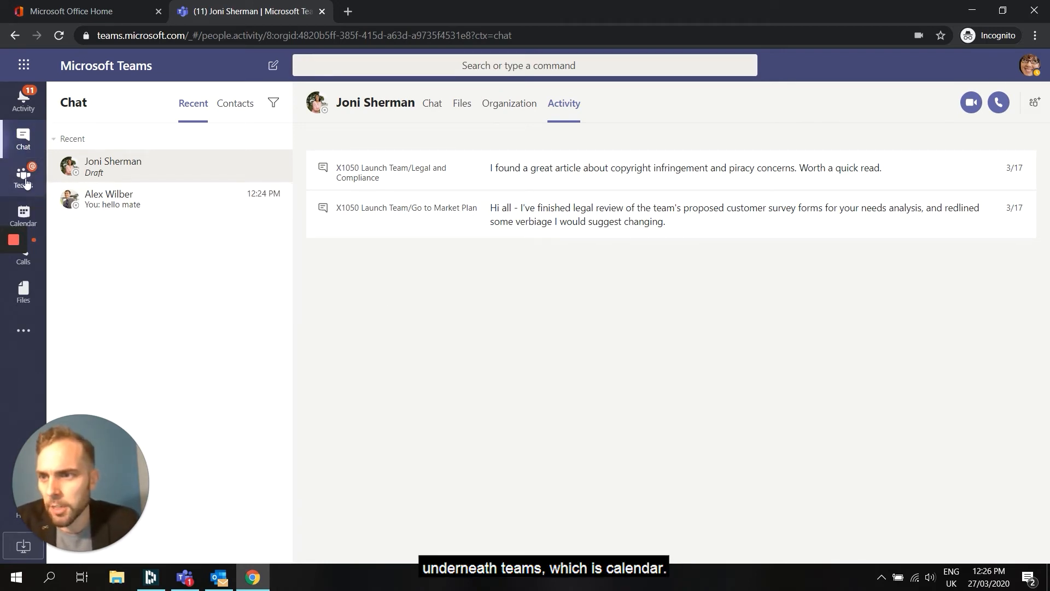
# Open the calendar and look at the attendee and location fields of a new meeting form, closing it without saving
pyautogui.click(31, 218)
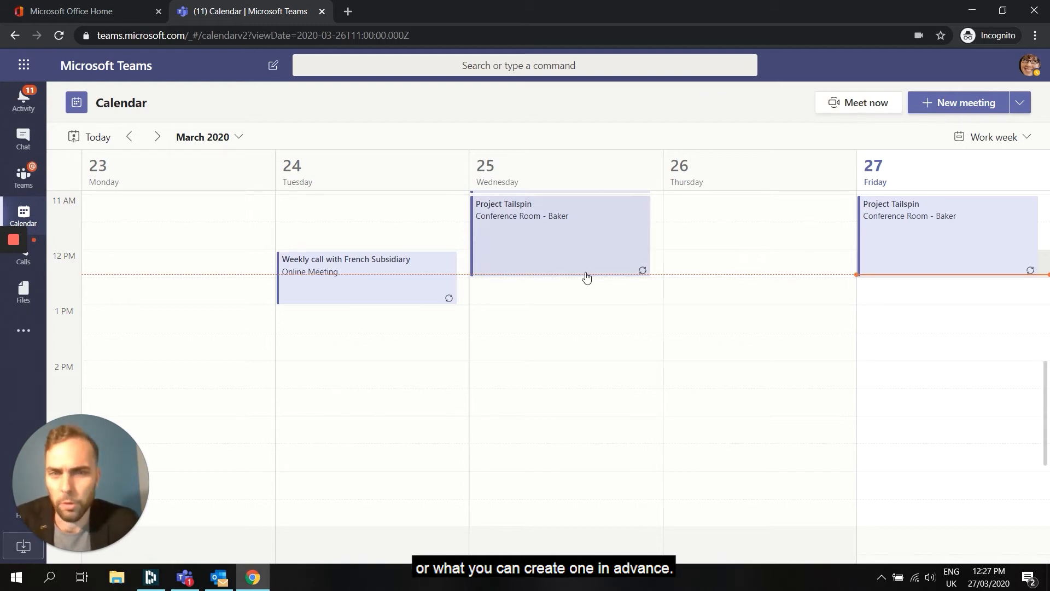
pyautogui.click(958, 108)
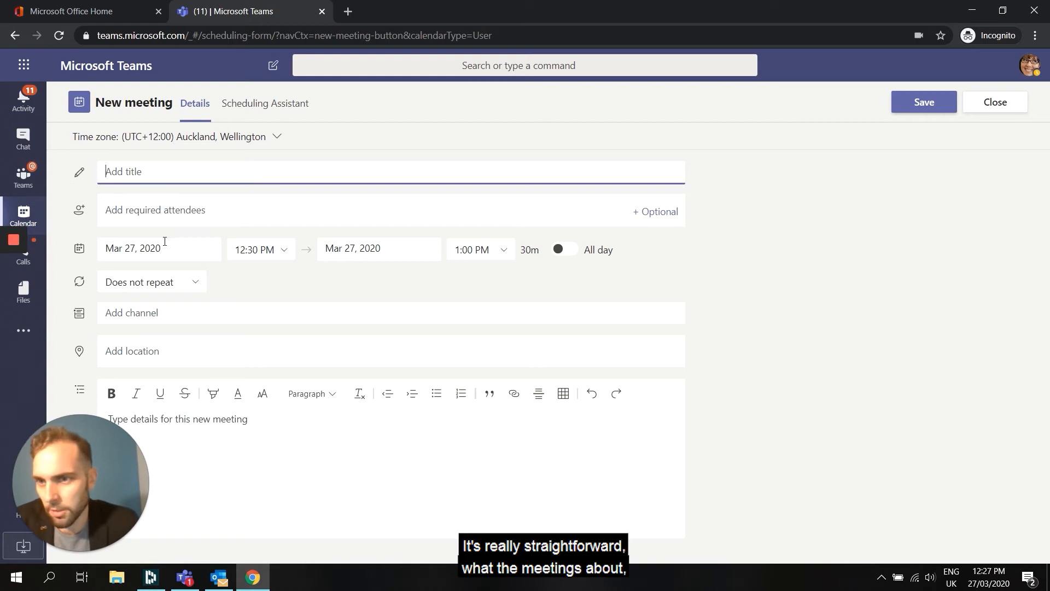
pyautogui.click(253, 209)
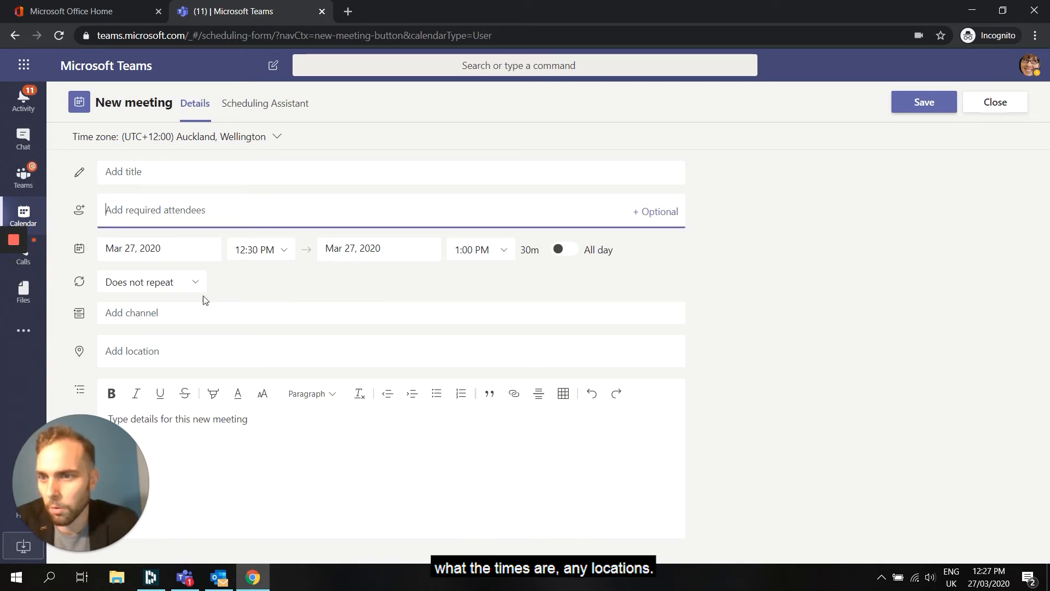
pyautogui.click(179, 351)
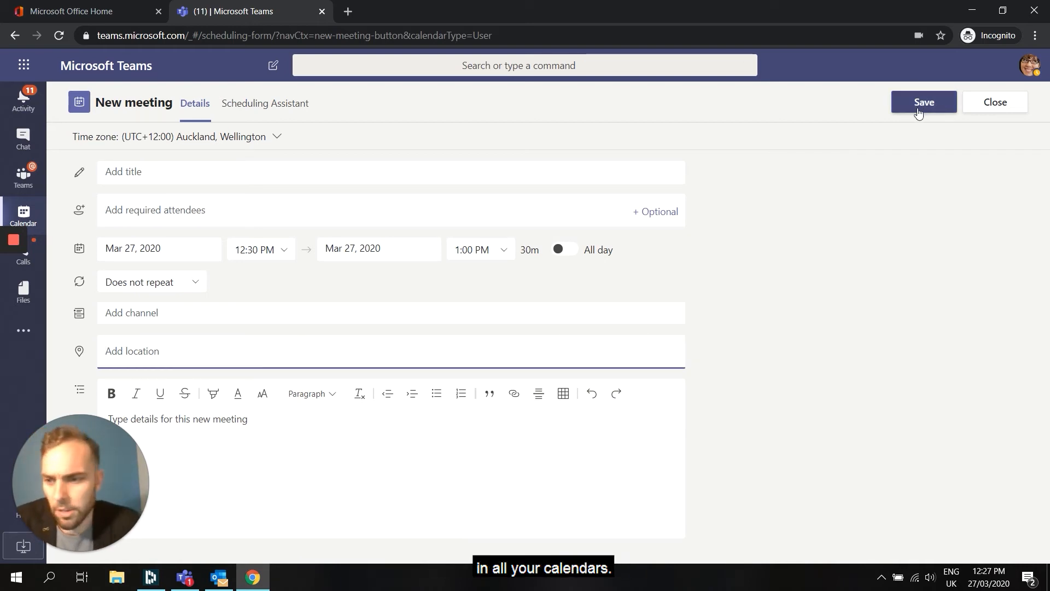
pyautogui.click(995, 103)
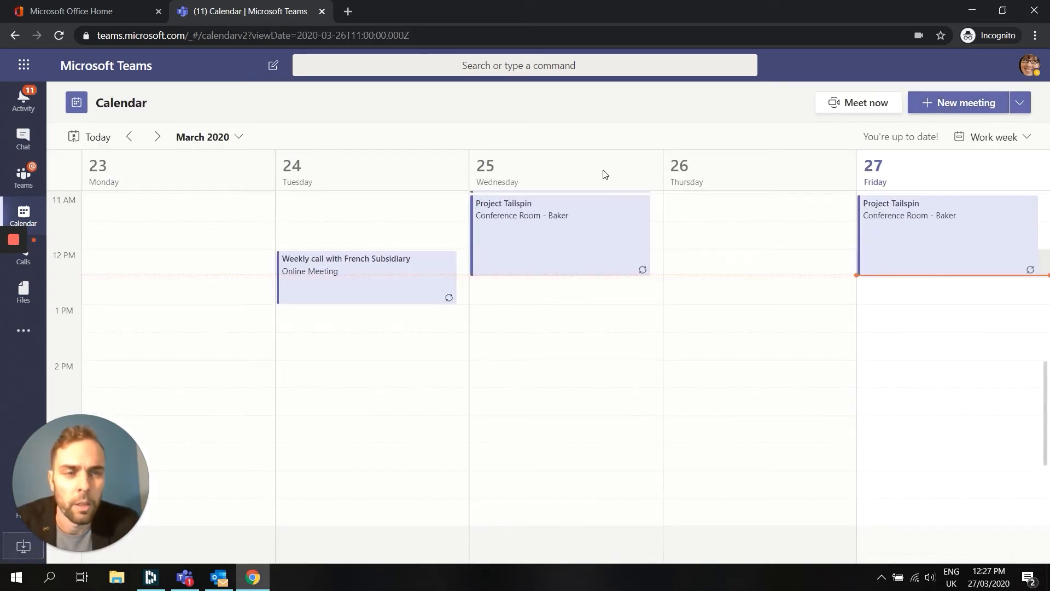
# Start an instant meeting from the calendar and join it, keeping the suggested title and device settings
pyautogui.click(855, 106)
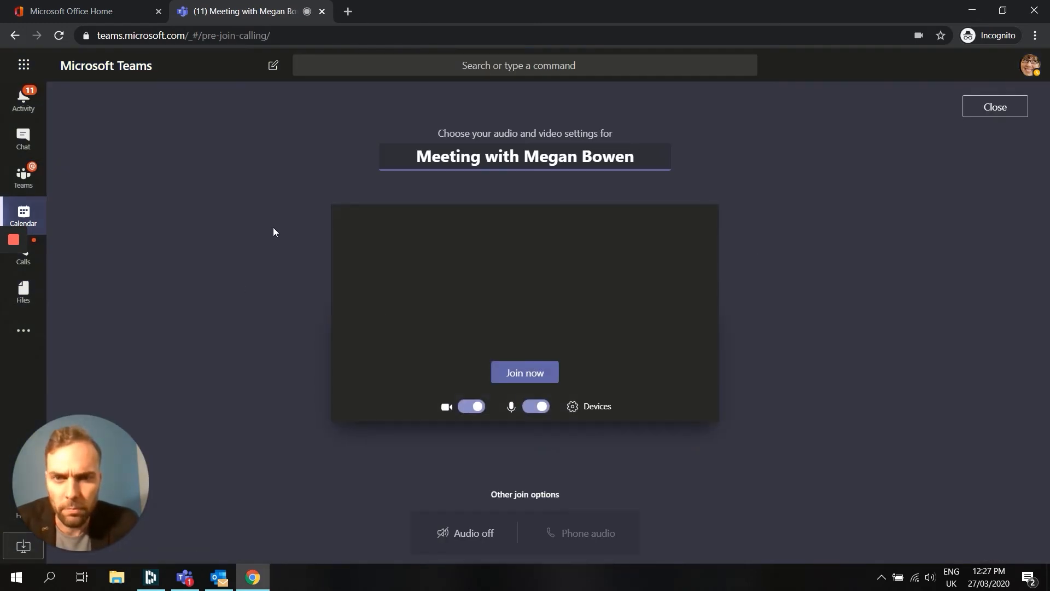
pyautogui.click(528, 376)
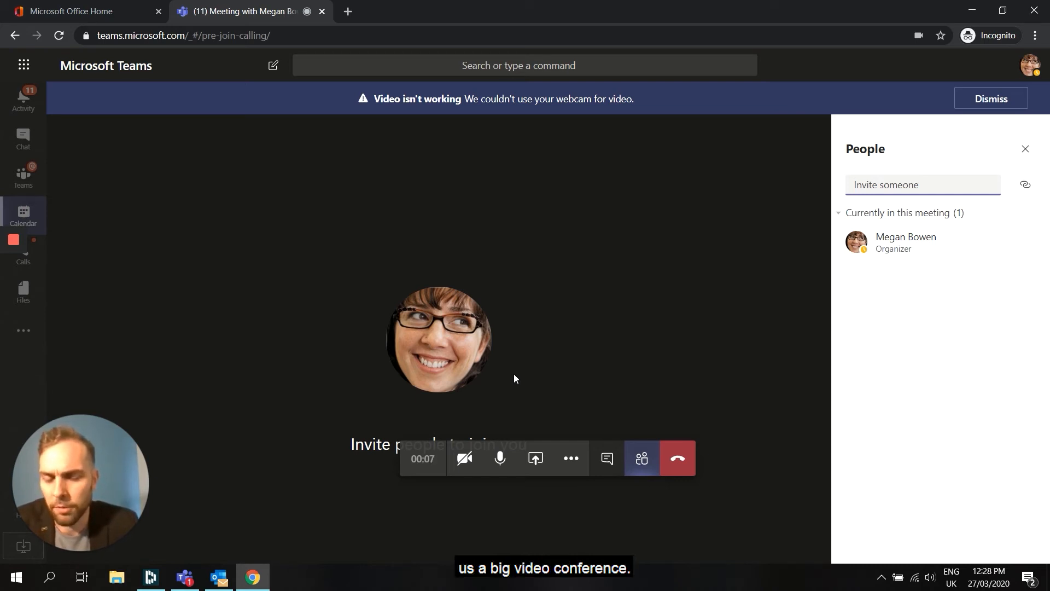
# Look at the meeting's content sharing options and its additional actions, such as recording and meeting notes
pyautogui.click(536, 462)
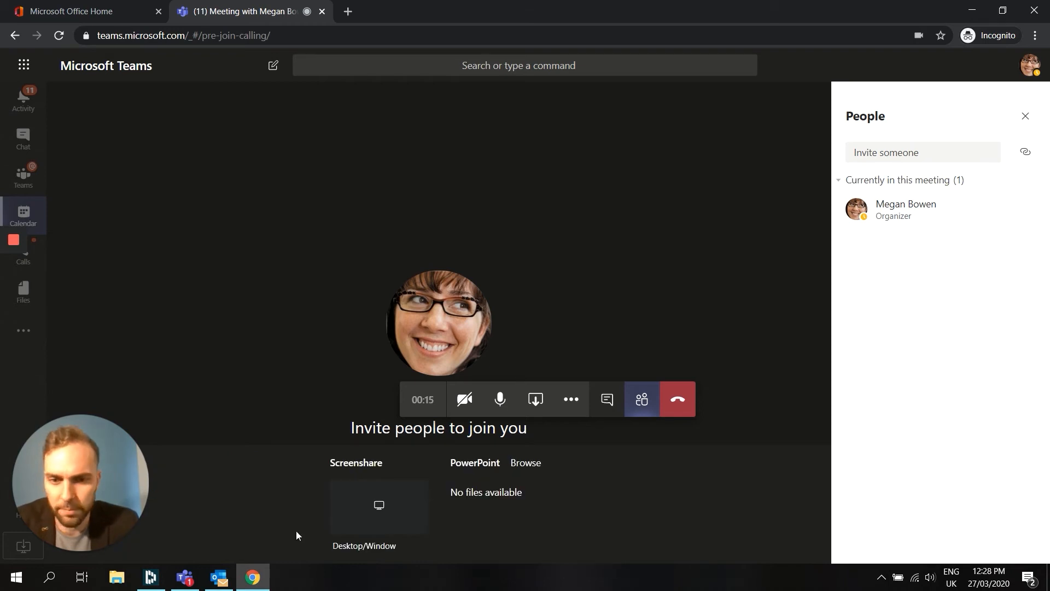
pyautogui.click(548, 406)
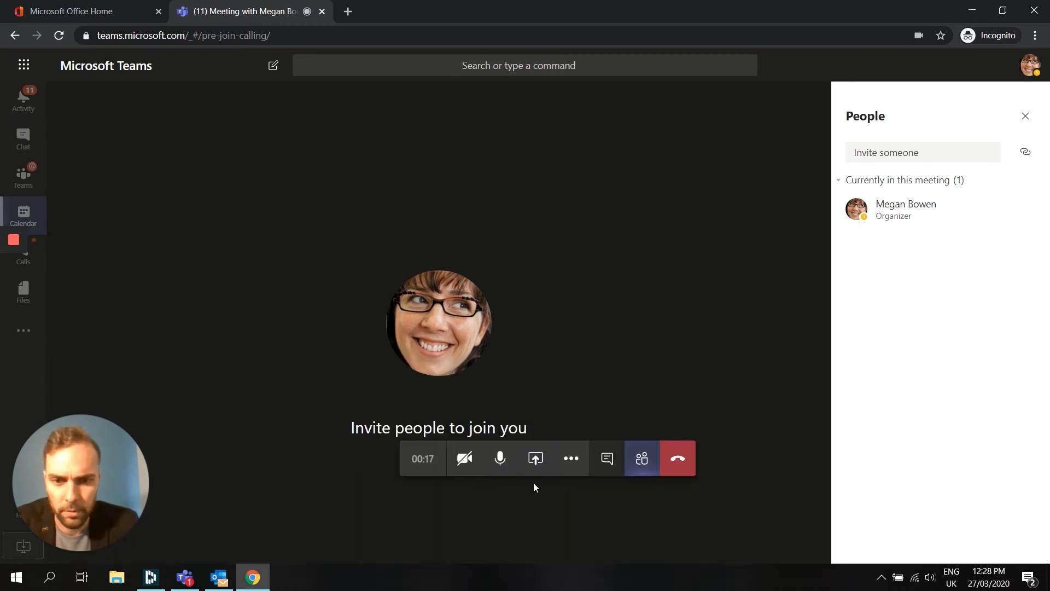
pyautogui.click(572, 461)
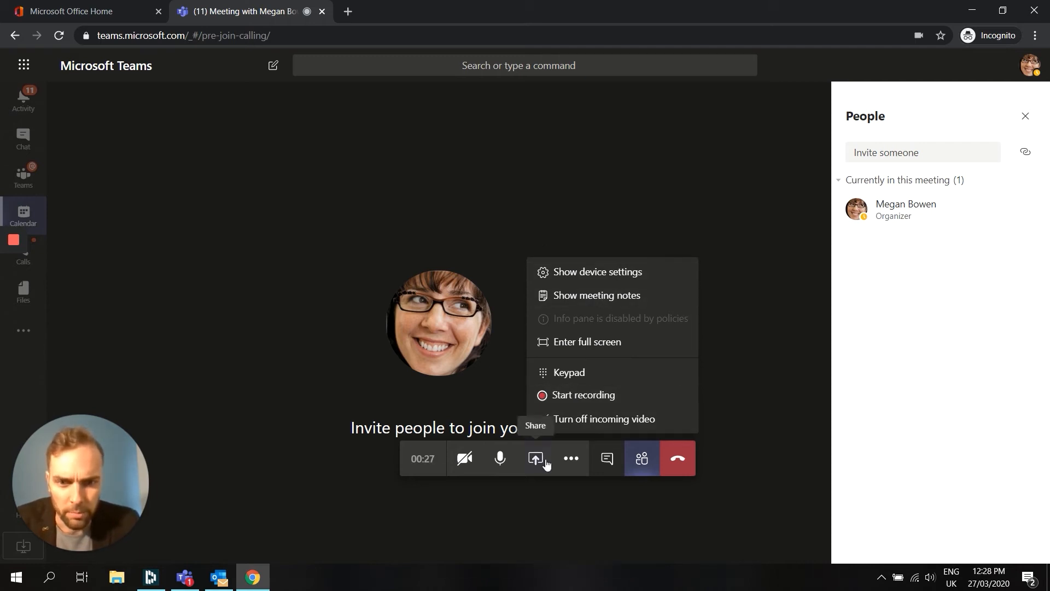
pyautogui.click(571, 458)
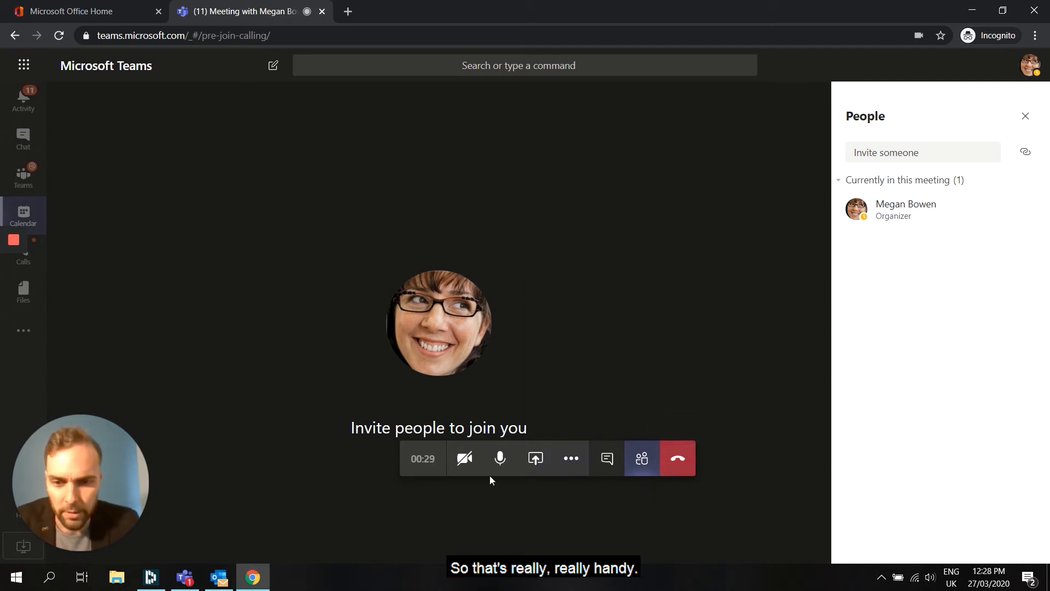
# Try to turn on the camera, and toggle the meeting's participant list several times, leaving it hidden
pyautogui.click(465, 461)
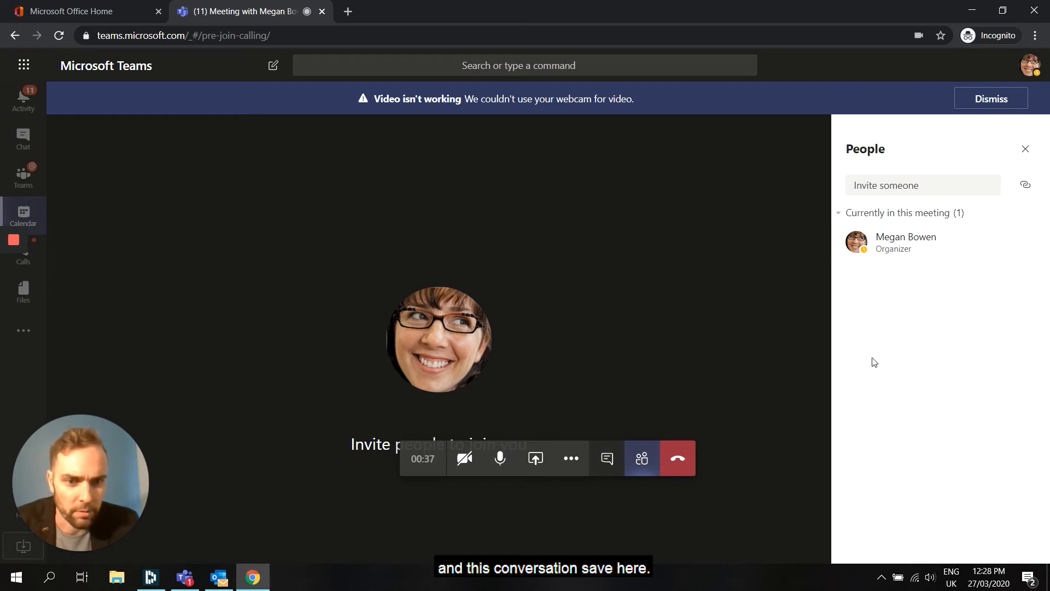
pyautogui.click(642, 459)
pyautogui.click(642, 459)
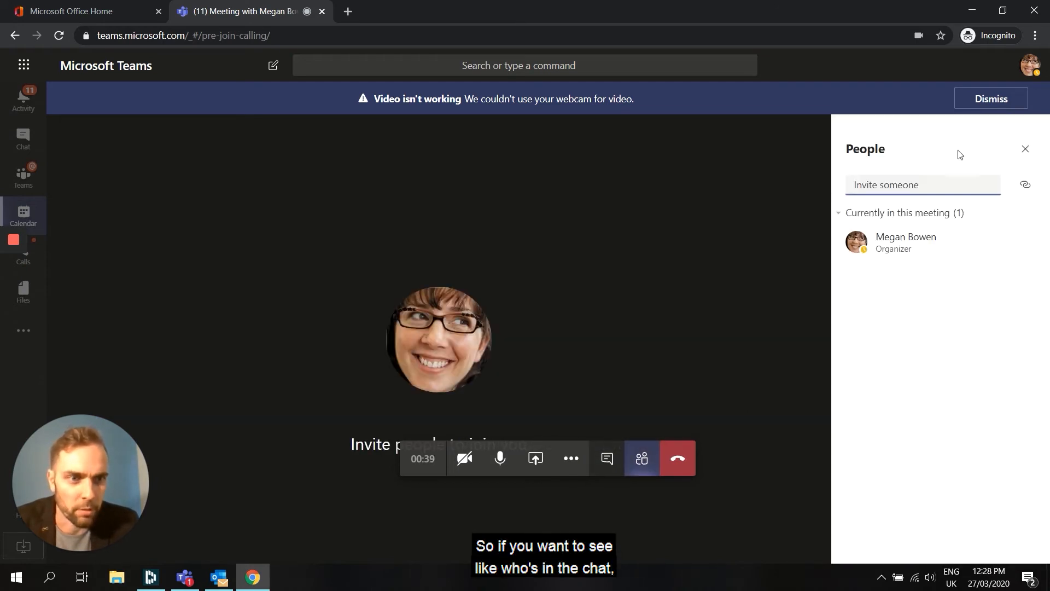
pyautogui.click(644, 463)
pyautogui.click(643, 462)
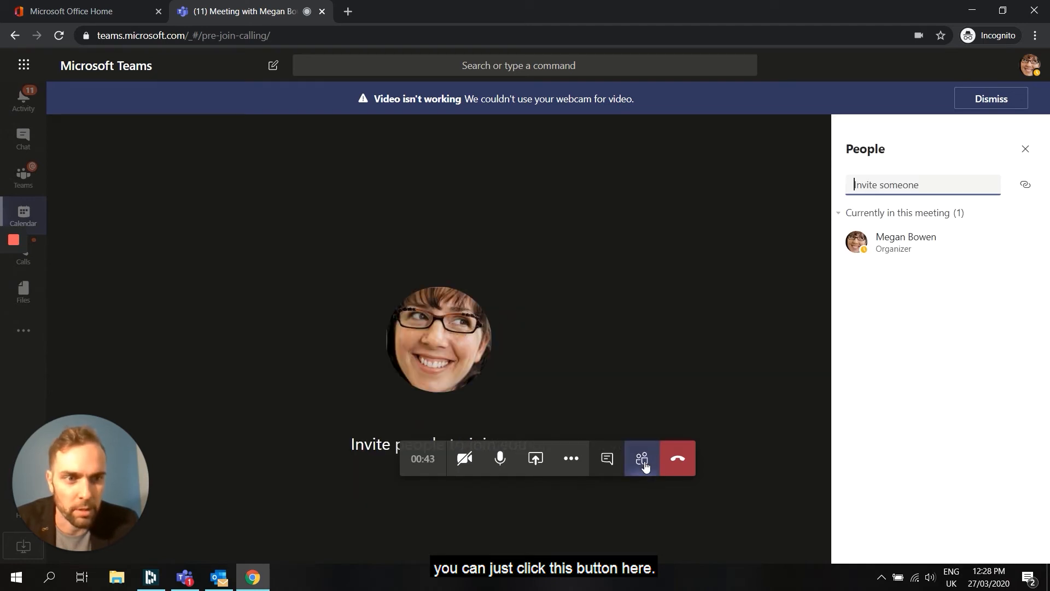
pyautogui.click(644, 461)
pyautogui.click(643, 462)
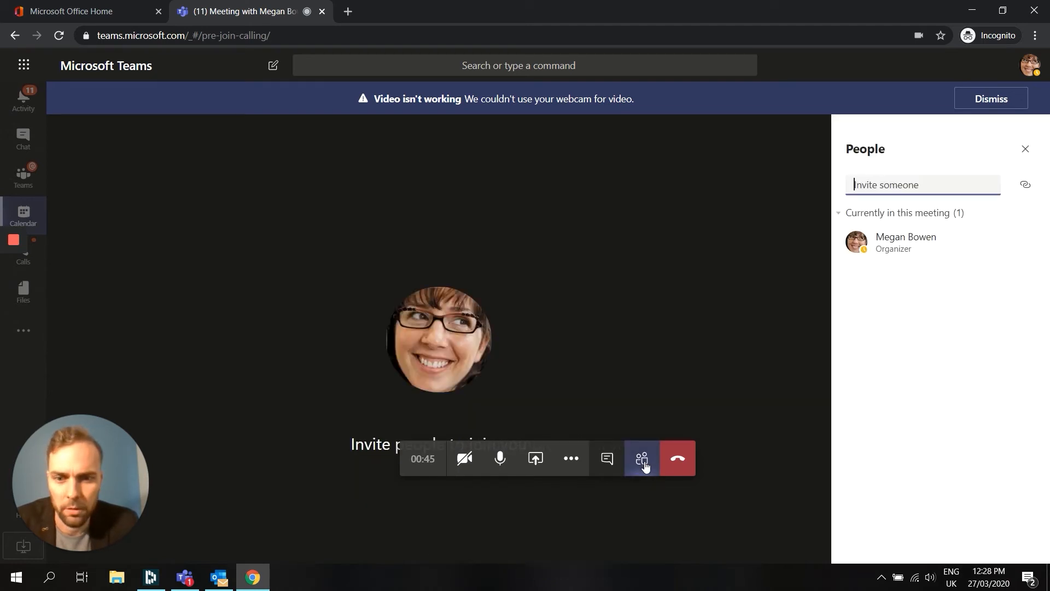
pyautogui.click(644, 461)
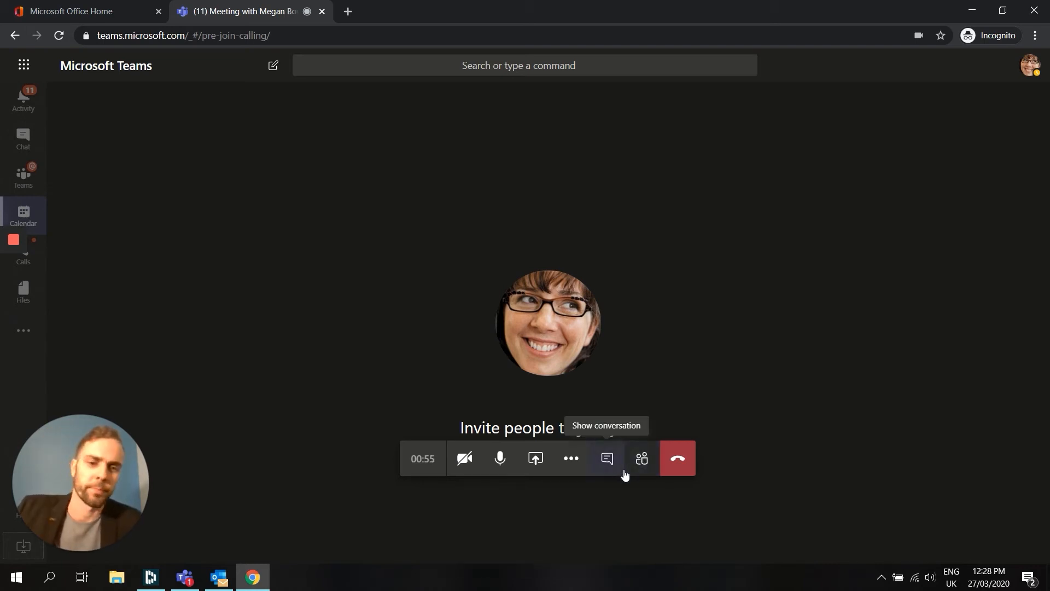
# Leave the meeting and dismiss the call quality rating
pyautogui.click(676, 462)
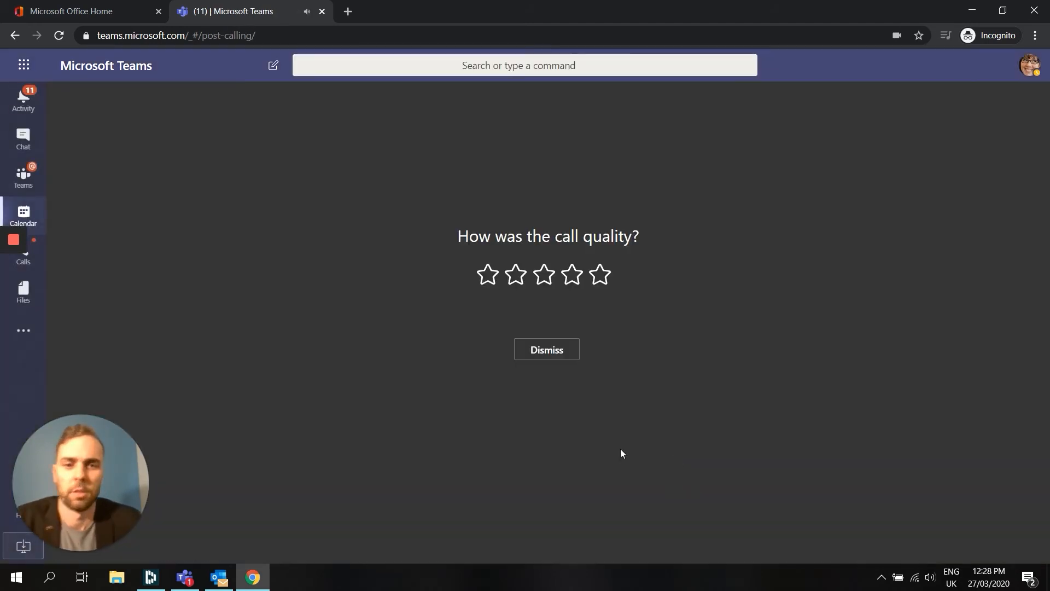
pyautogui.click(542, 347)
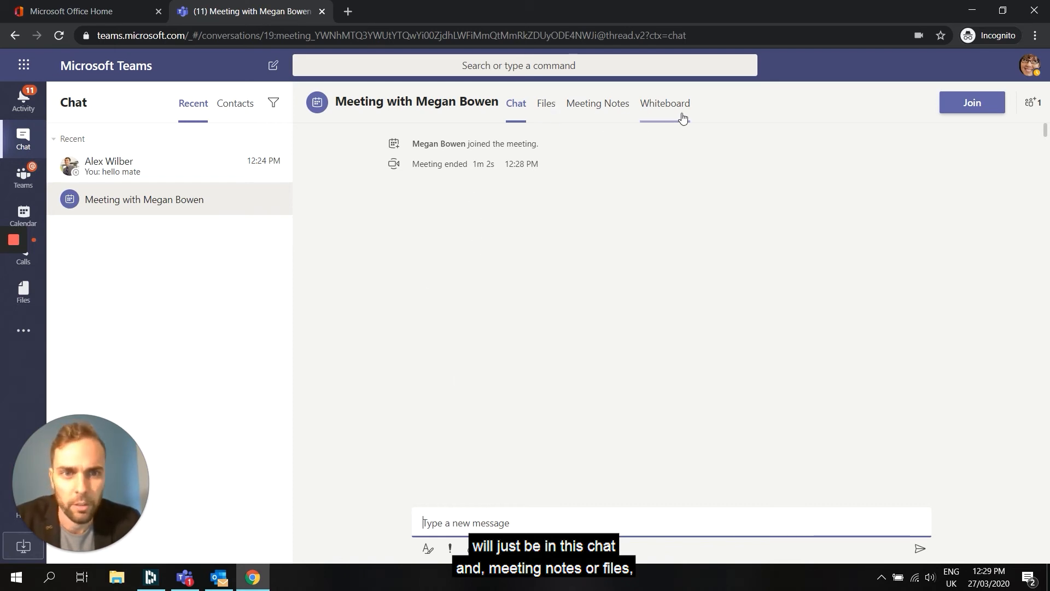
# Look at the ended meeting's notes and files, and return to its chat
pyautogui.click(592, 117)
pyautogui.click(545, 105)
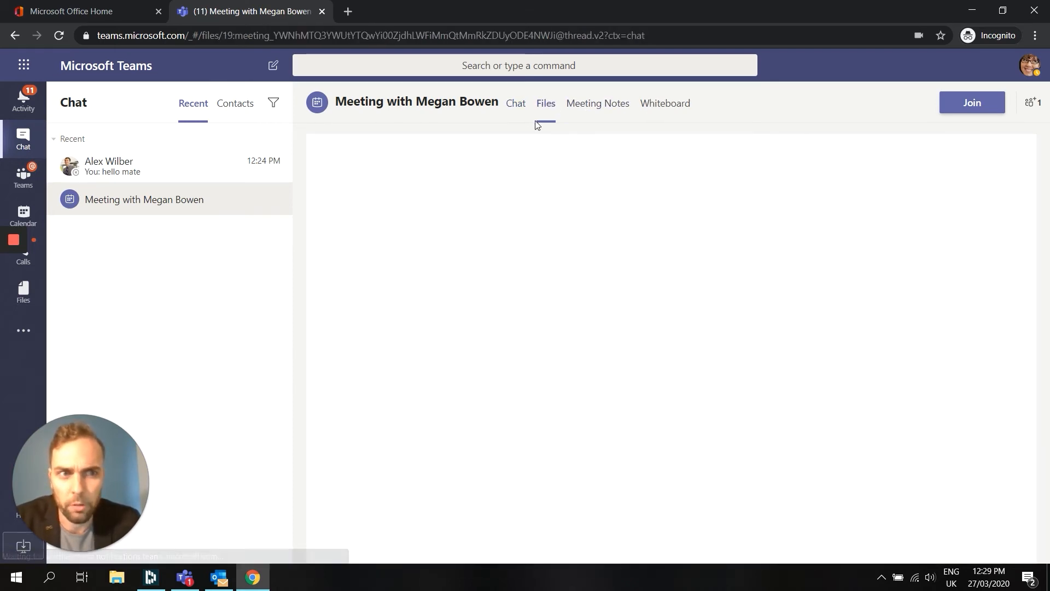
pyautogui.click(509, 106)
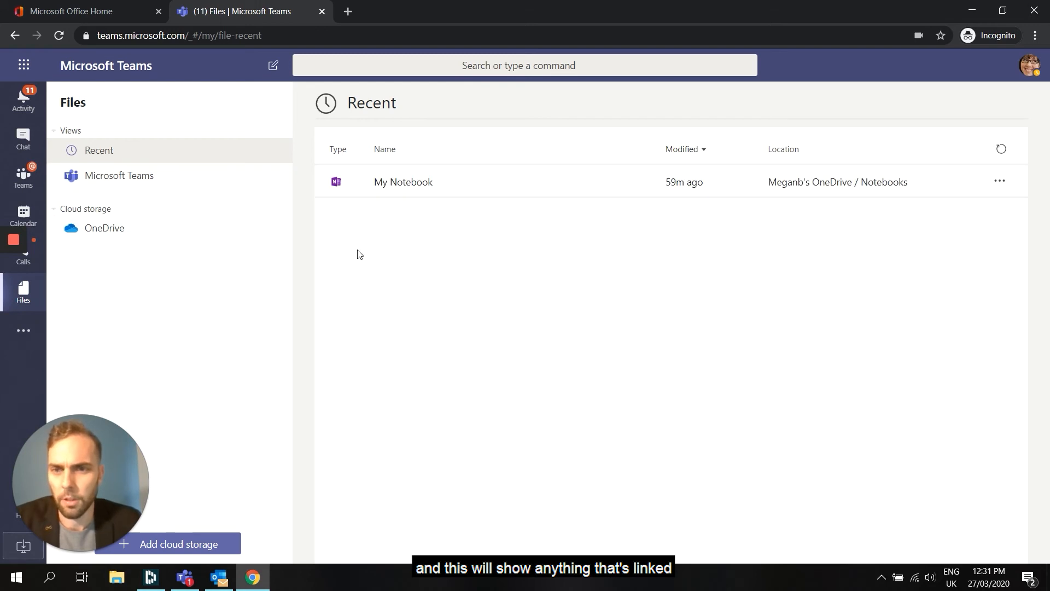
# View the OneDrive and Microsoft Teams files, and return to the Marketing Team's General channel
pyautogui.click(124, 227)
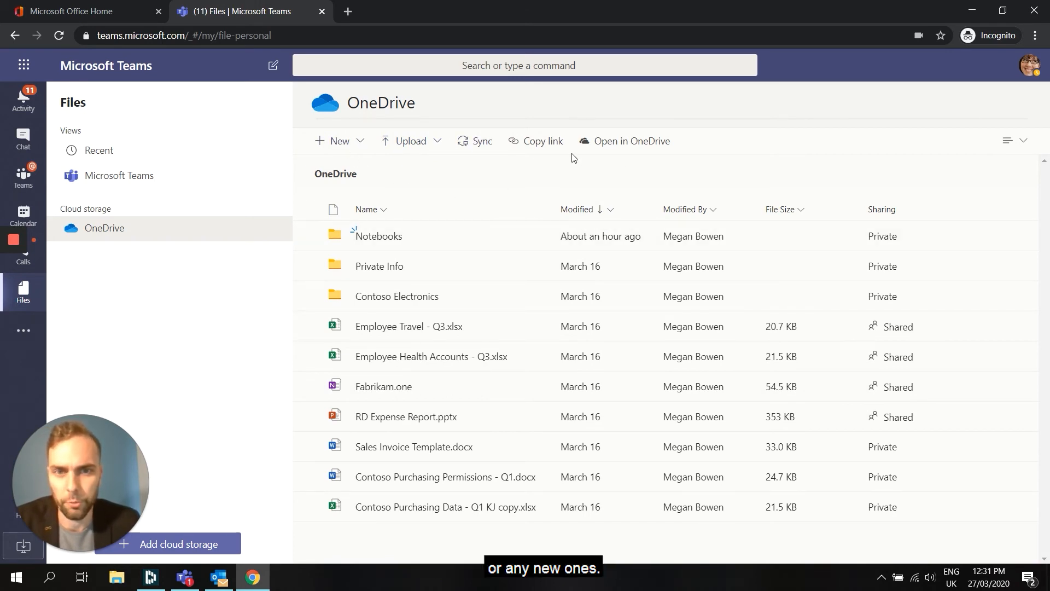
pyautogui.click(172, 188)
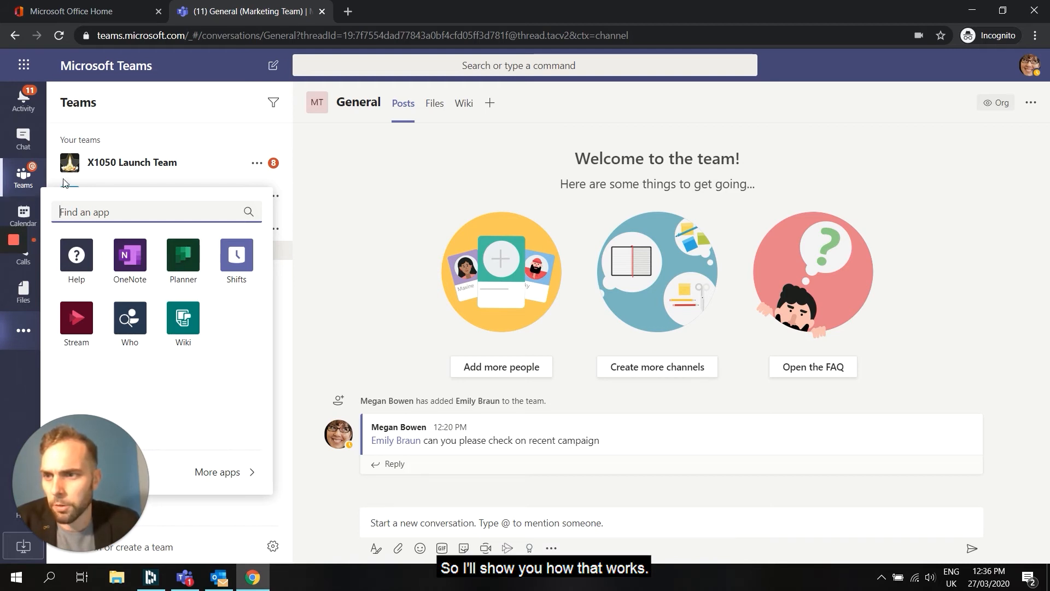
pyautogui.click(30, 175)
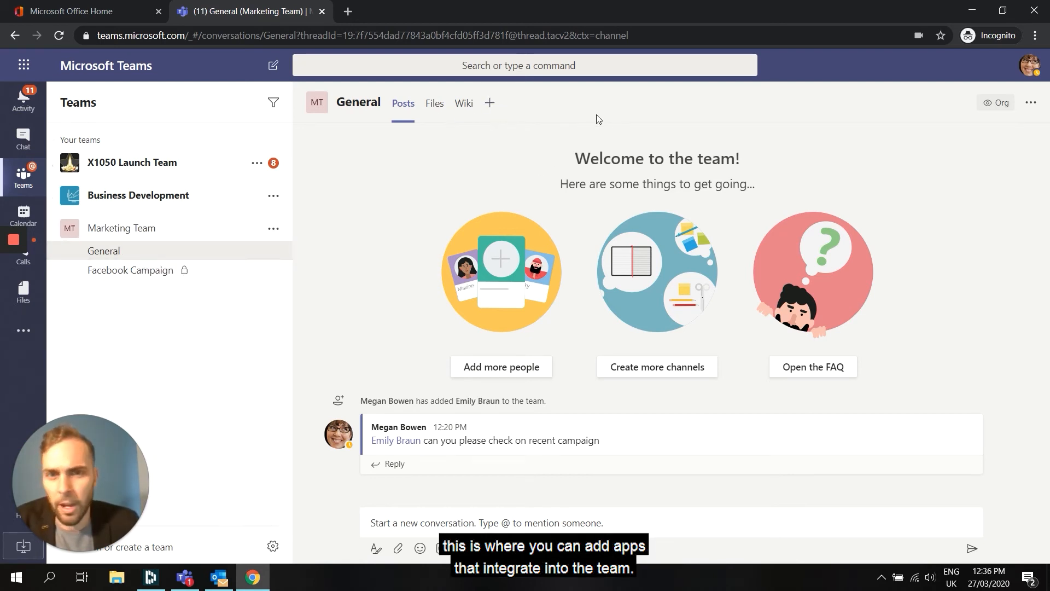
# Browse the apps that can be added as tabs to the General channel and choose Planner
pyautogui.click(490, 104)
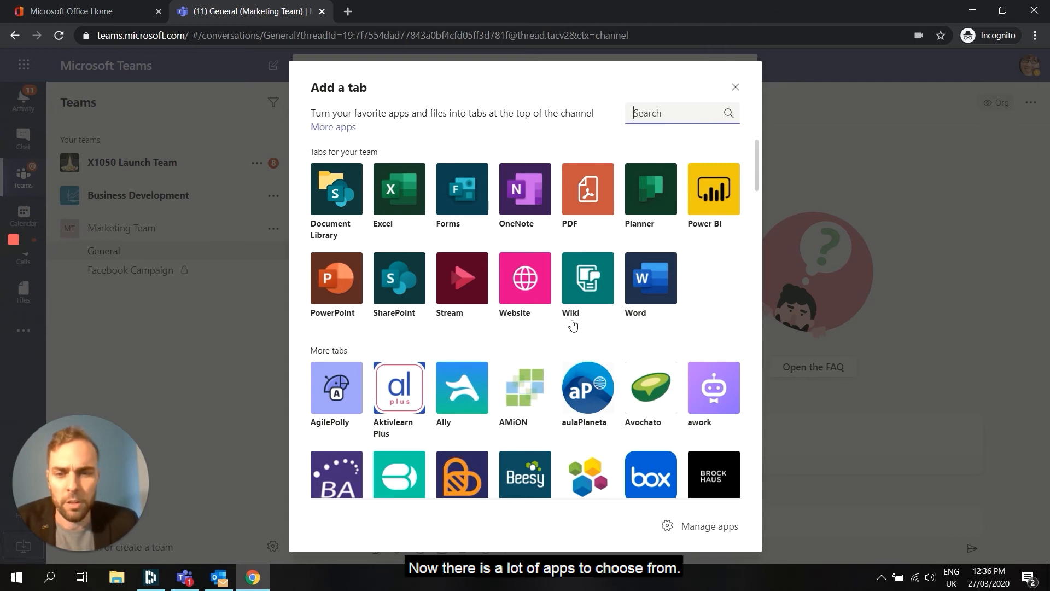
pyautogui.scroll(-5, 573, 326)
pyautogui.scroll(5, 573, 322)
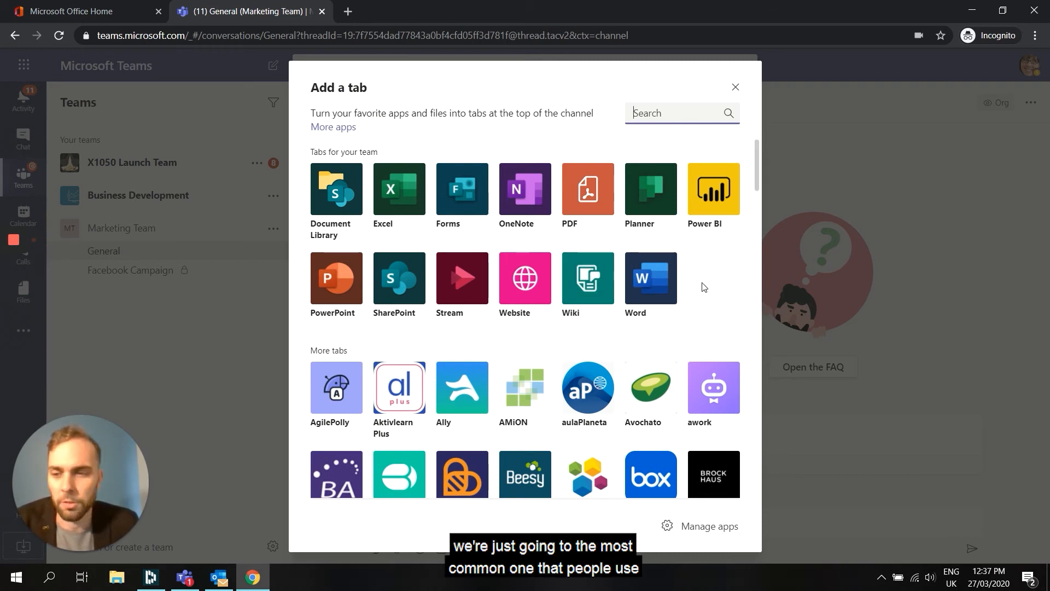
pyautogui.click(656, 198)
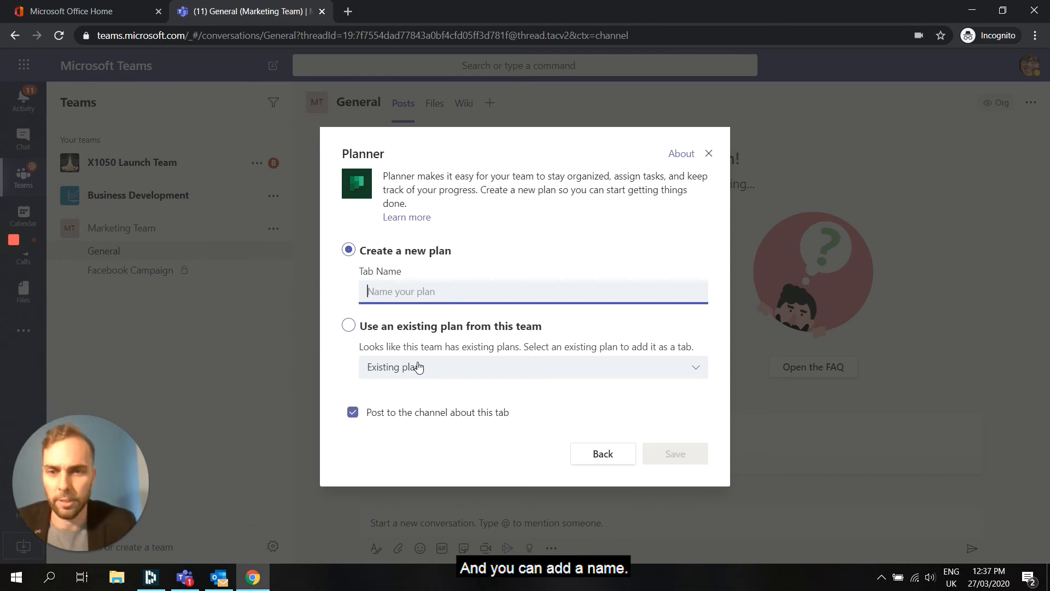
# Name the new plan Marketing Planner and save it as a channel tab
pyautogui.press('capslock')
pyautogui.write('M')
pyautogui.press('capslock')
pyautogui.write('ar')
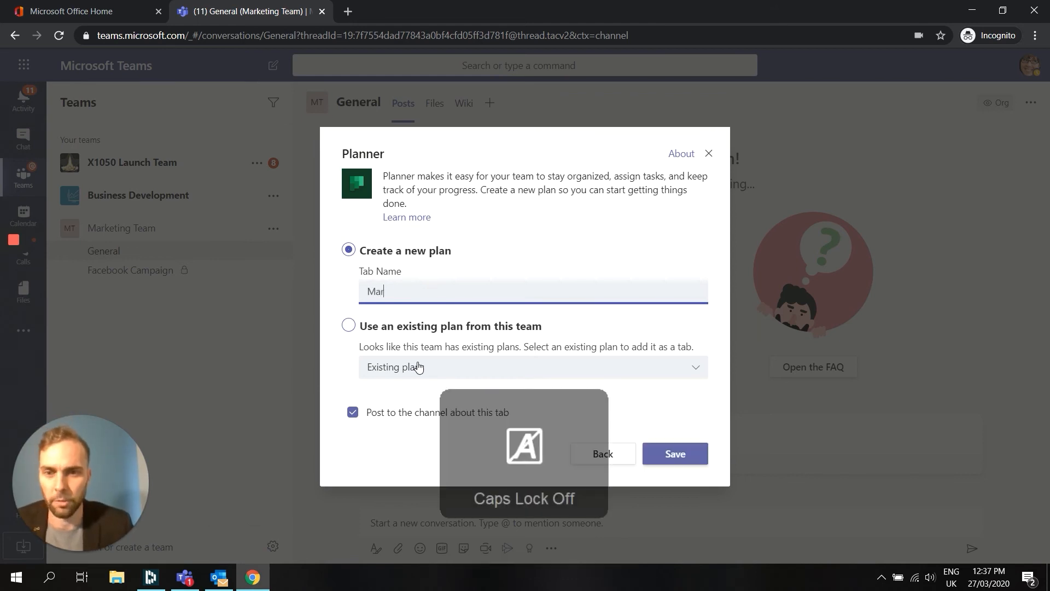
pyautogui.write('keting')
pyautogui.press('capslock')
pyautogui.write('PL')
pyautogui.press('capslock')
pyautogui.write('lanner')
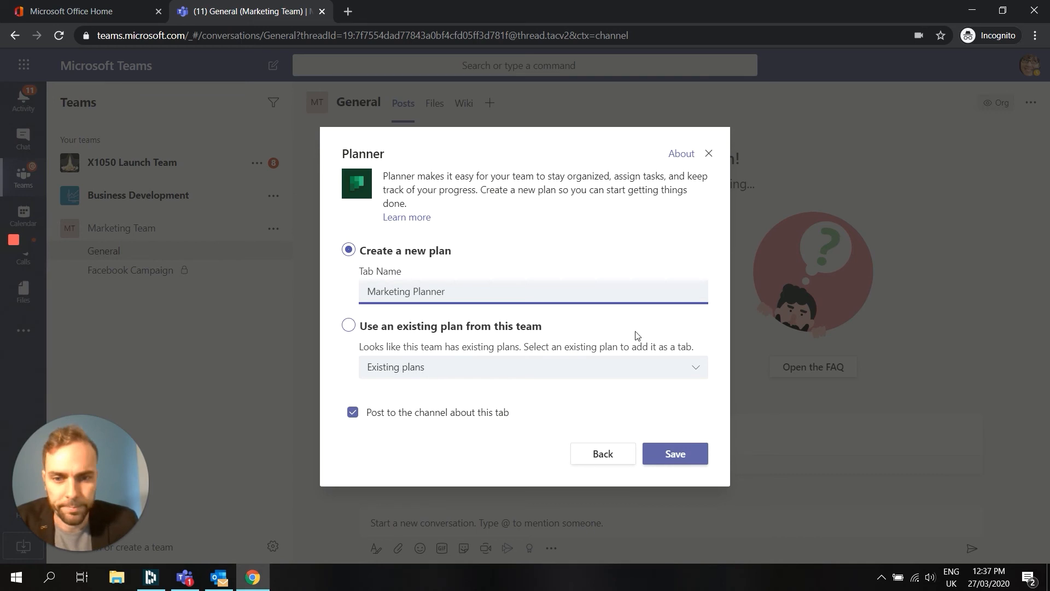
pyautogui.click(675, 454)
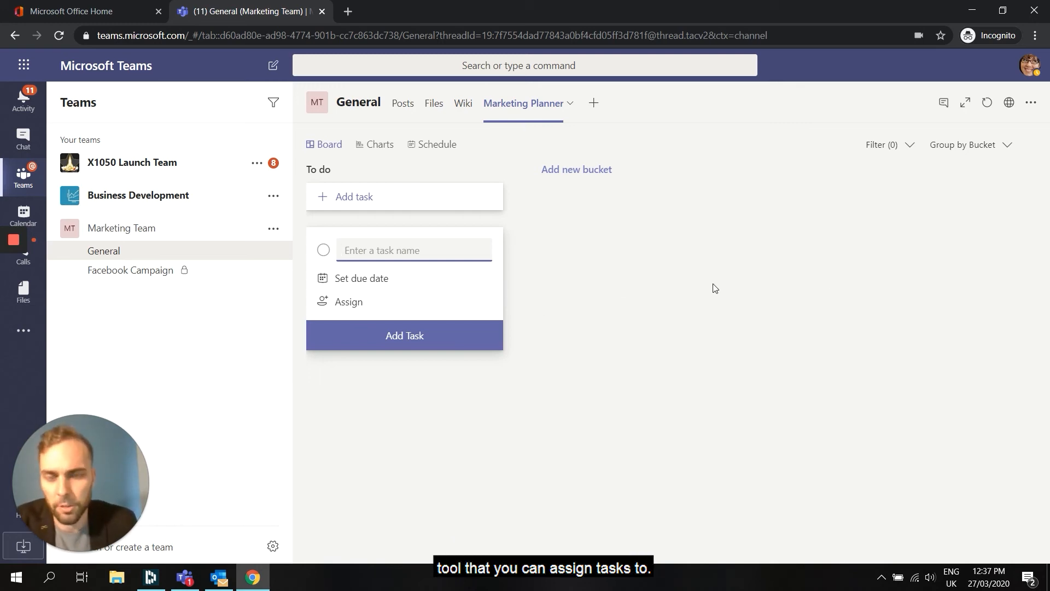
# Rename the plan's To do bucket as Facebook
pyautogui.click(317, 170)
pyautogui.moveTo(389, 175); pyautogui.dragTo(300, 178)
pyautogui.press('BackSpace')
pyautogui.press('capslock')
pyautogui.write('F')
pyautogui.press('capslock')
pyautogui.write('acebook')
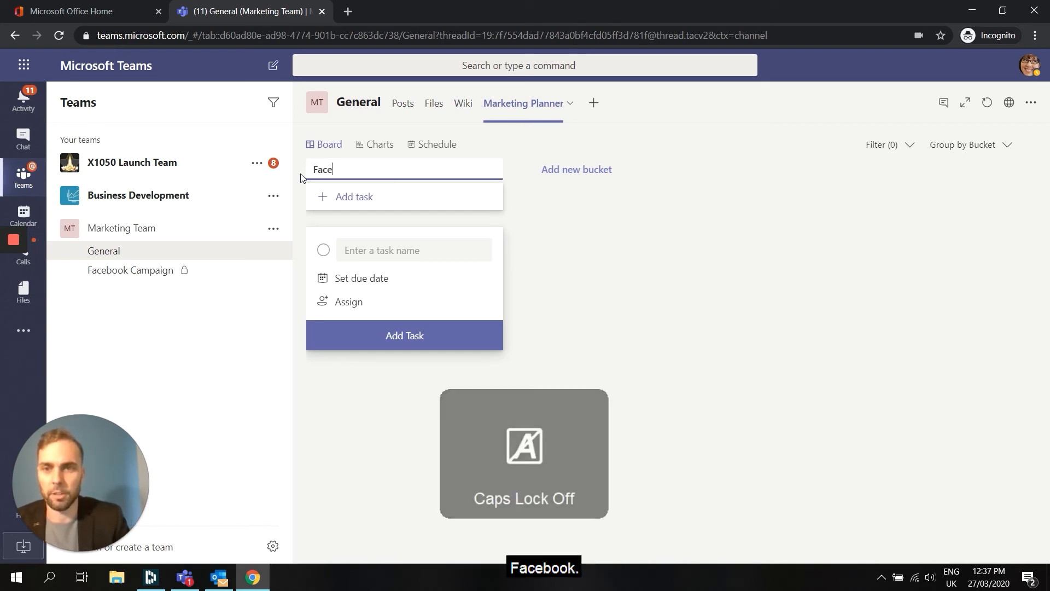
pyautogui.click(609, 347)
# Enter Put up ads as the name of a new task in the Facebook bucket
pyautogui.click(382, 202)
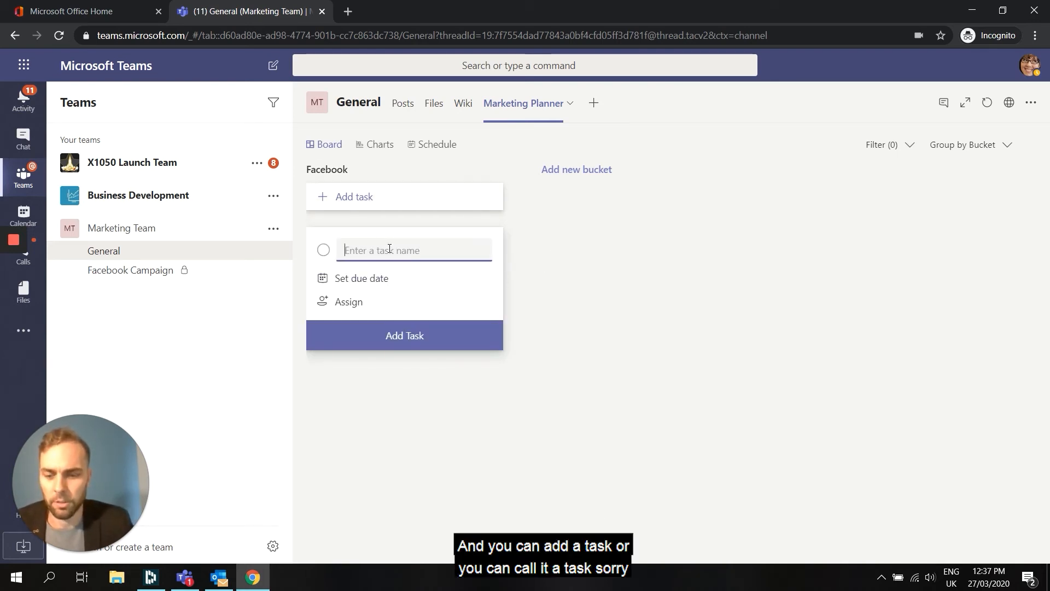
pyautogui.write('E')
pyautogui.press('capslock')
pyautogui.write('m')
pyautogui.press('BackSpace')
pyautogui.press('BackSpace')
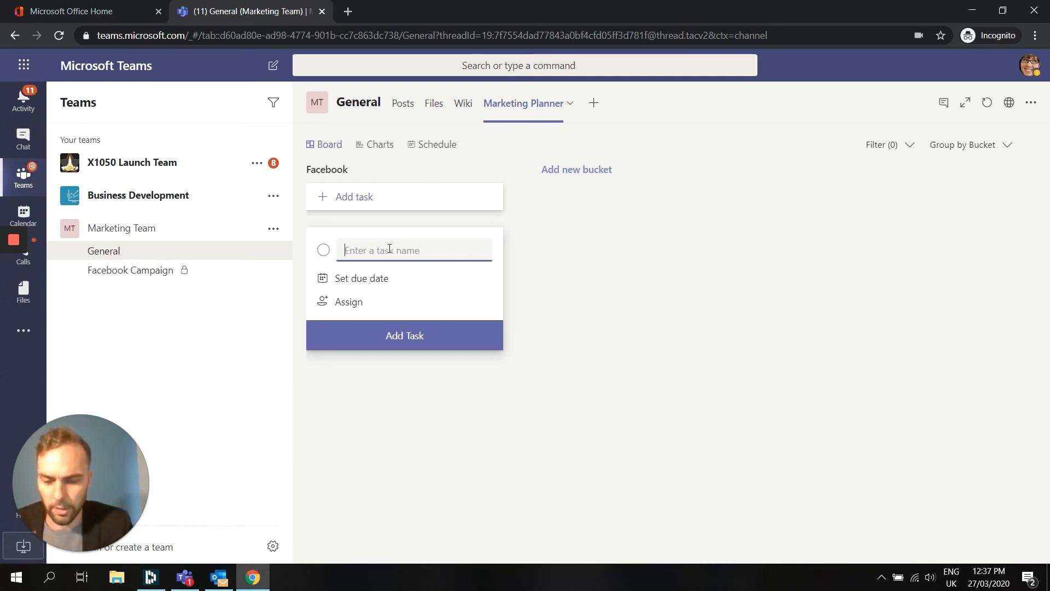
pyautogui.press('capslock')
pyautogui.write('P')
pyautogui.press('capslock')
pyautogui.write('ut up ads')
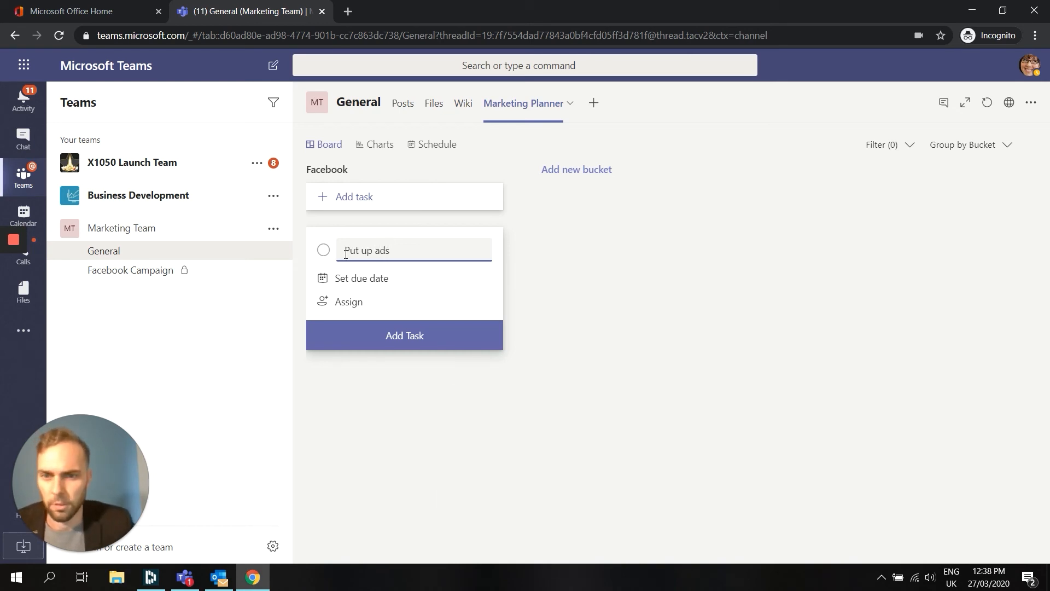
# Set the task's due date to 27 March 2020, assign it to the first suggested team member, and add it
pyautogui.click(354, 284)
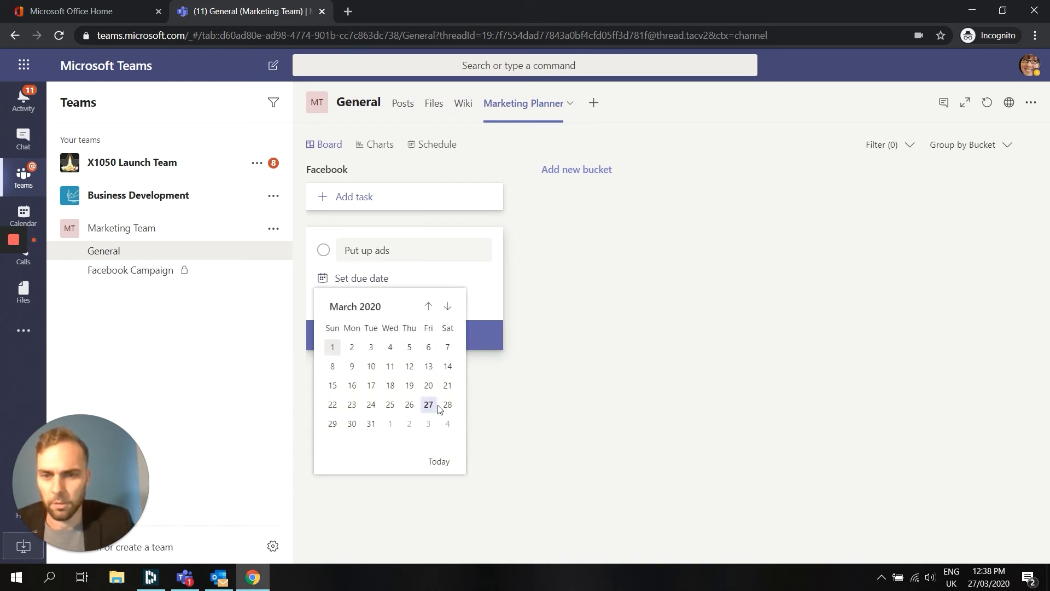
pyautogui.click(438, 407)
pyautogui.click(365, 307)
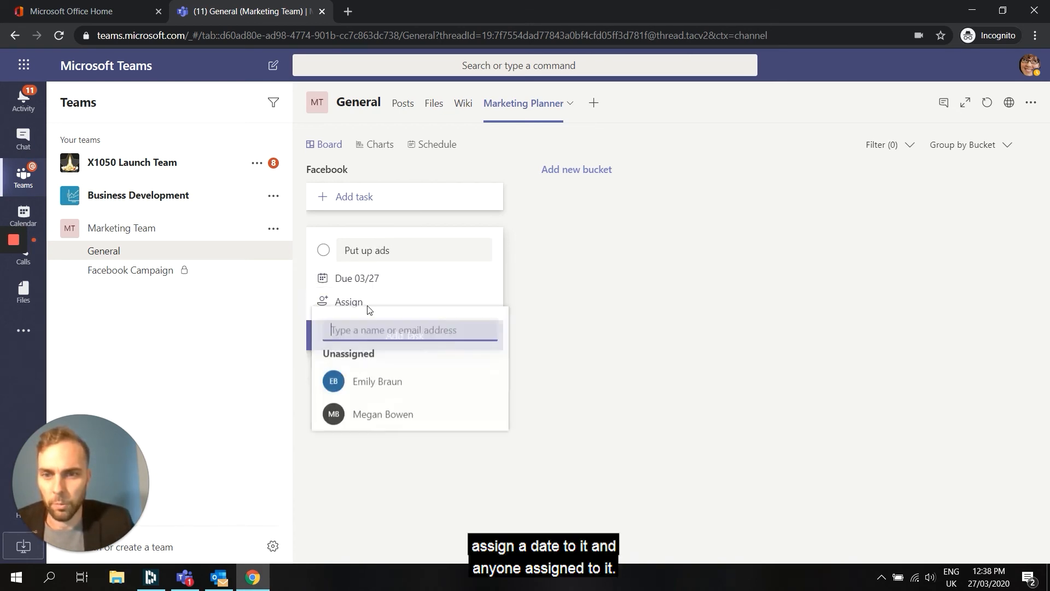
pyautogui.click(410, 382)
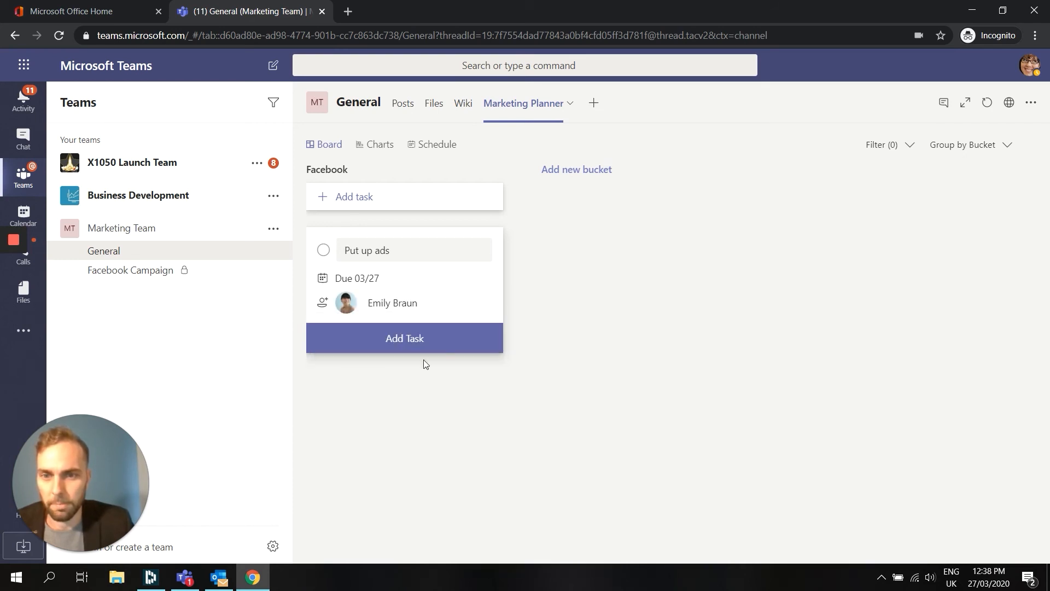
pyautogui.click(413, 345)
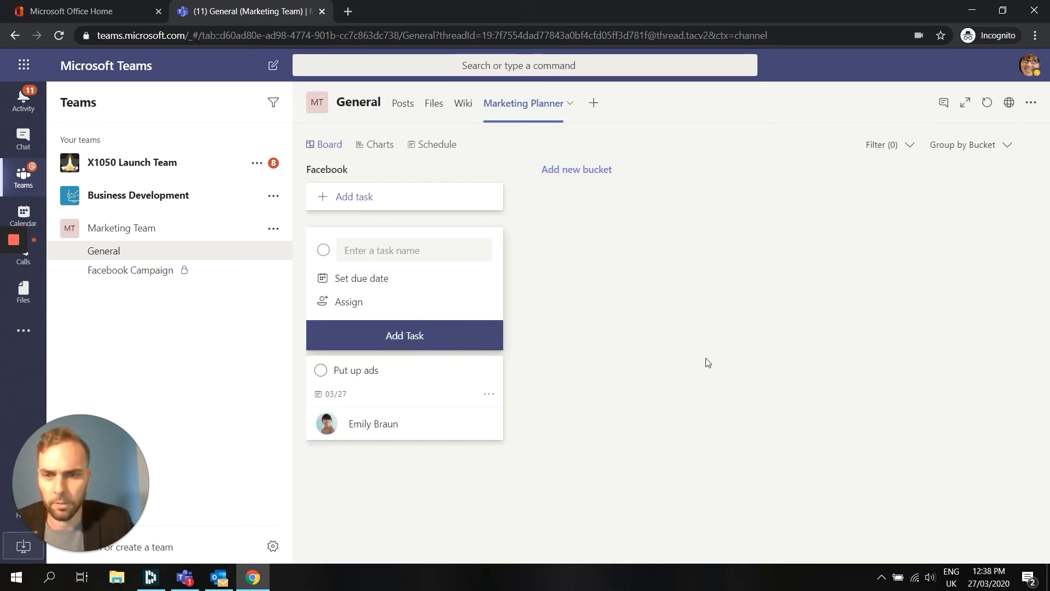
# Add a new bucket named Social Media to the board
pyautogui.click(699, 339)
pyautogui.click(586, 172)
pyautogui.press('capslock')
pyautogui.write('S')
pyautogui.press('capslock')
pyautogui.write('ocial Media')
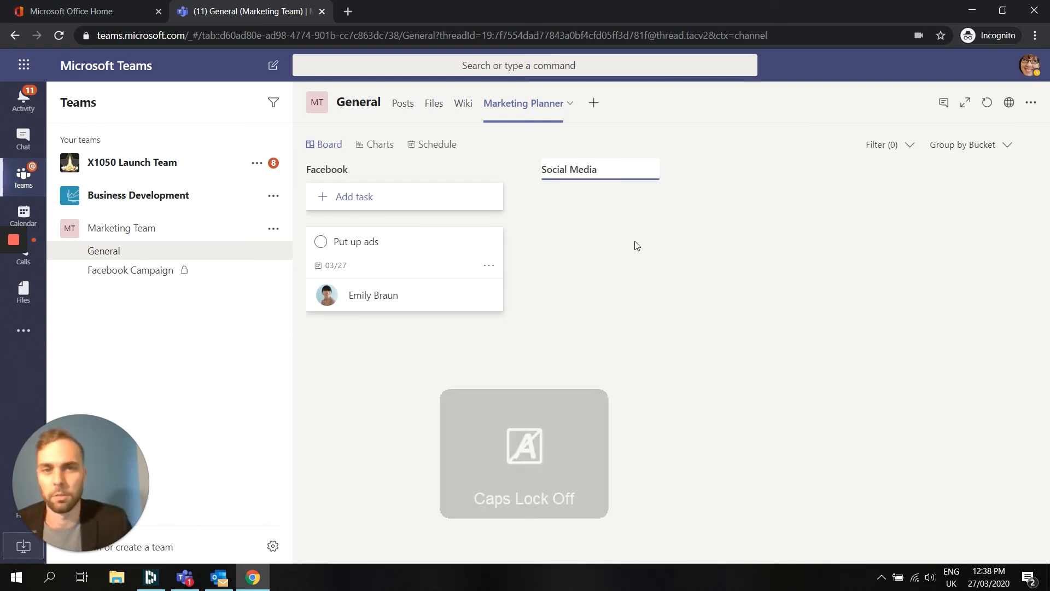
pyautogui.press('Return')
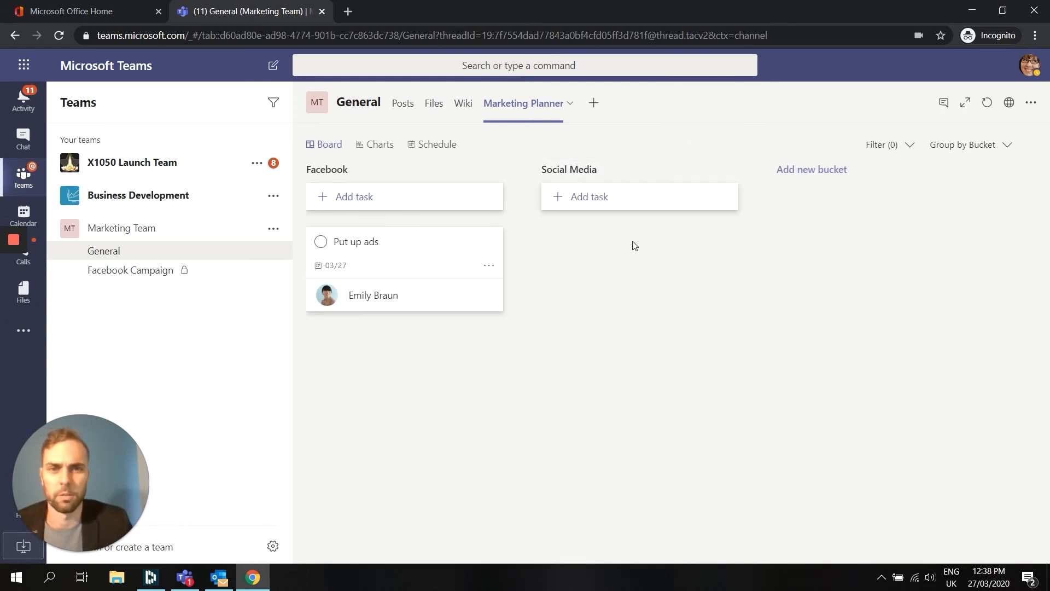
# View the board's tasks grouped by Assigned to, and by Progress
pyautogui.click(810, 170)
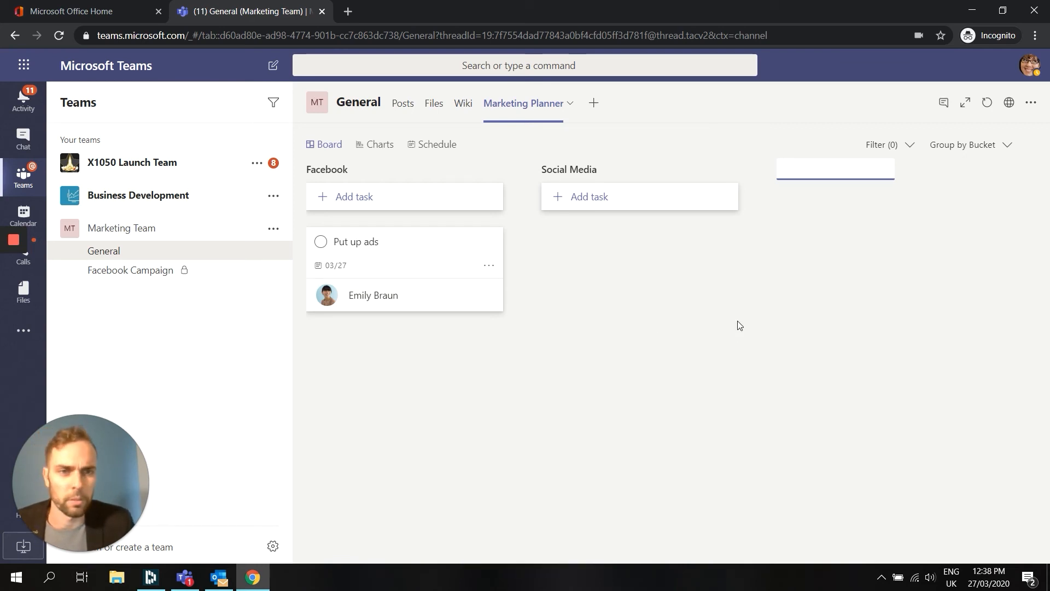
pyautogui.click(1006, 146)
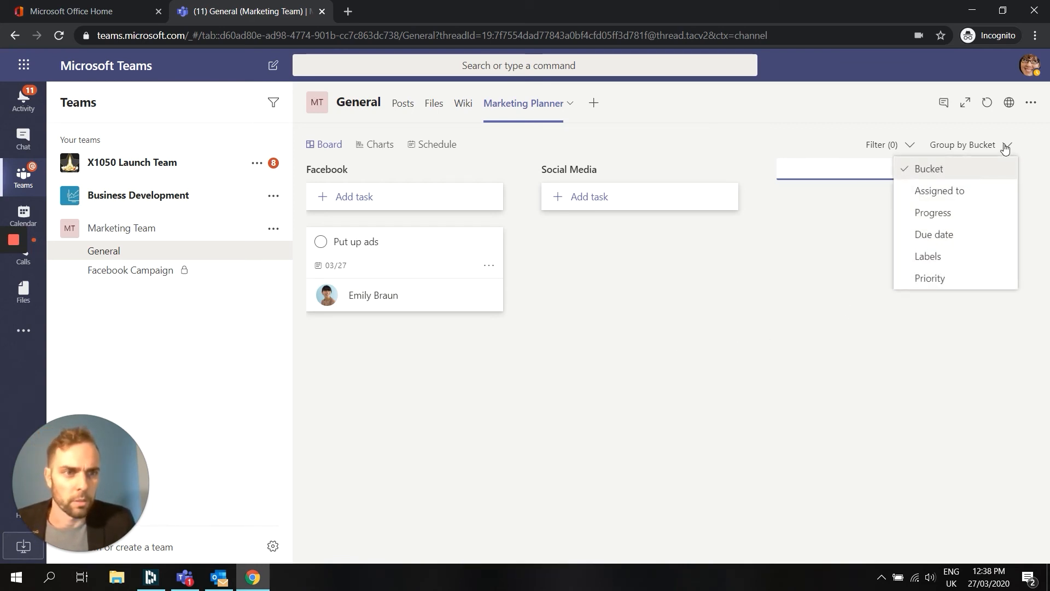
pyautogui.click(955, 191)
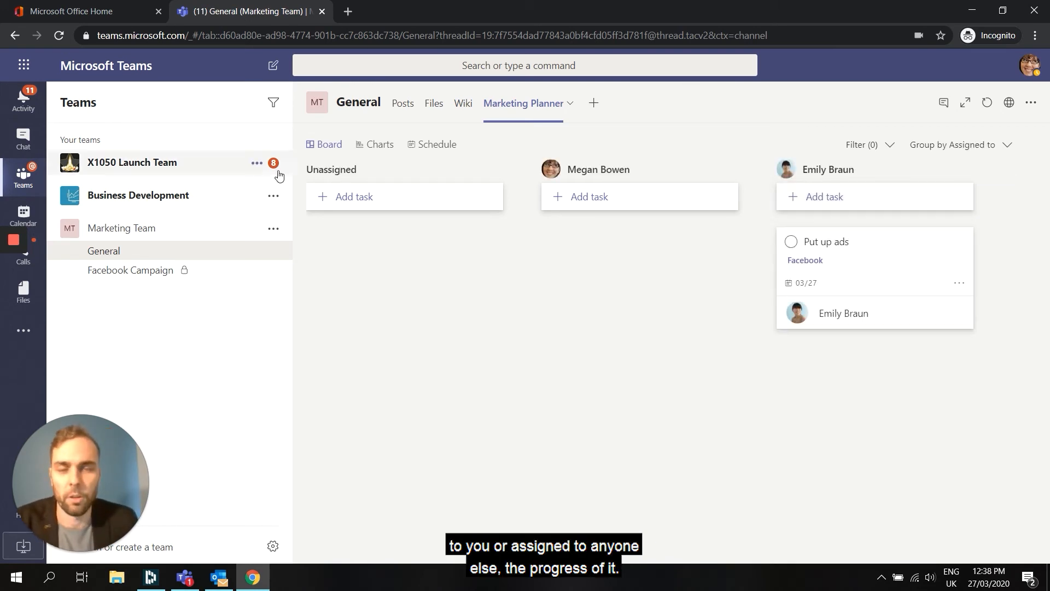
pyautogui.click(975, 149)
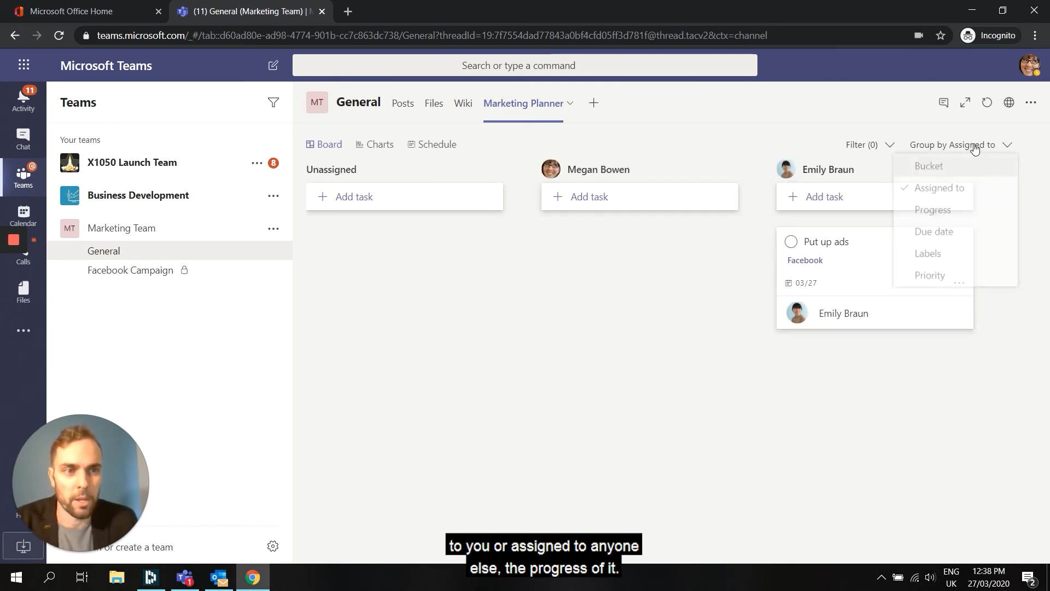
pyautogui.click(932, 210)
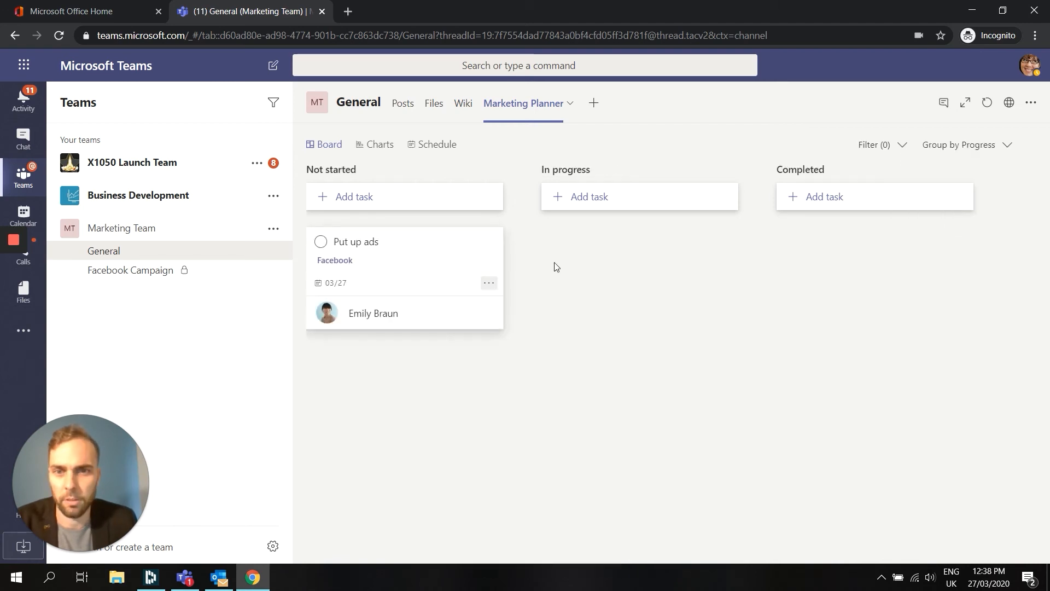
# Open the Put up ads task and look through its detail fields
pyautogui.click(445, 245)
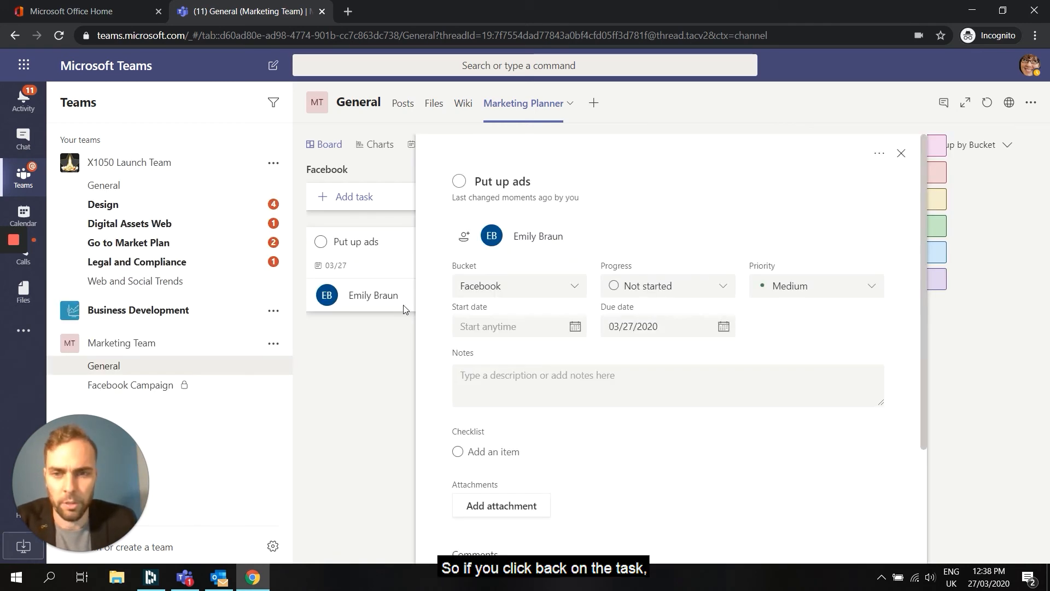
pyautogui.scroll(-3, 651, 343)
pyautogui.scroll(3, 651, 342)
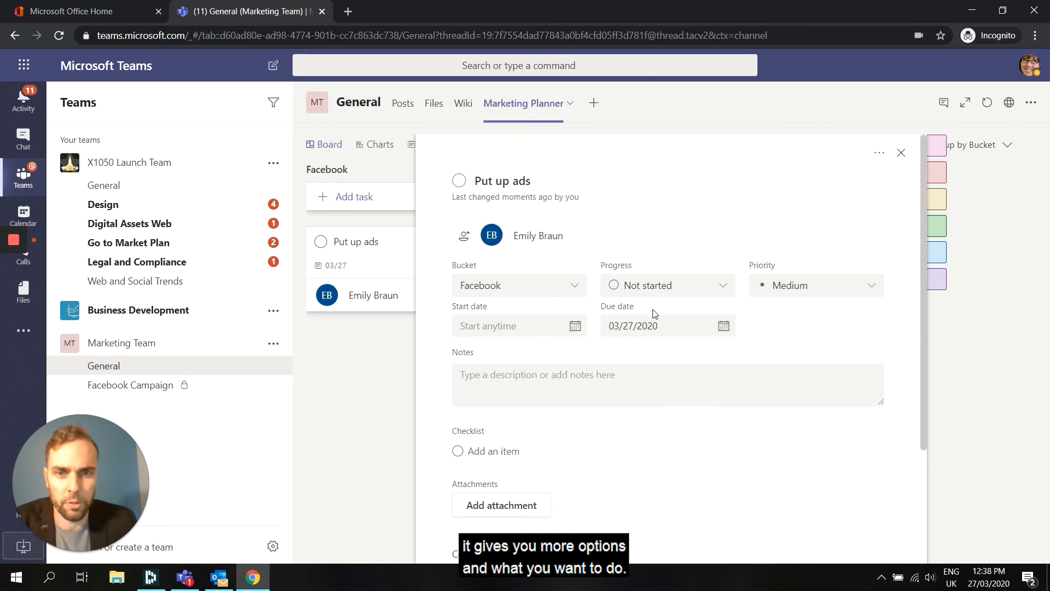
pyautogui.scroll(-3, 652, 306)
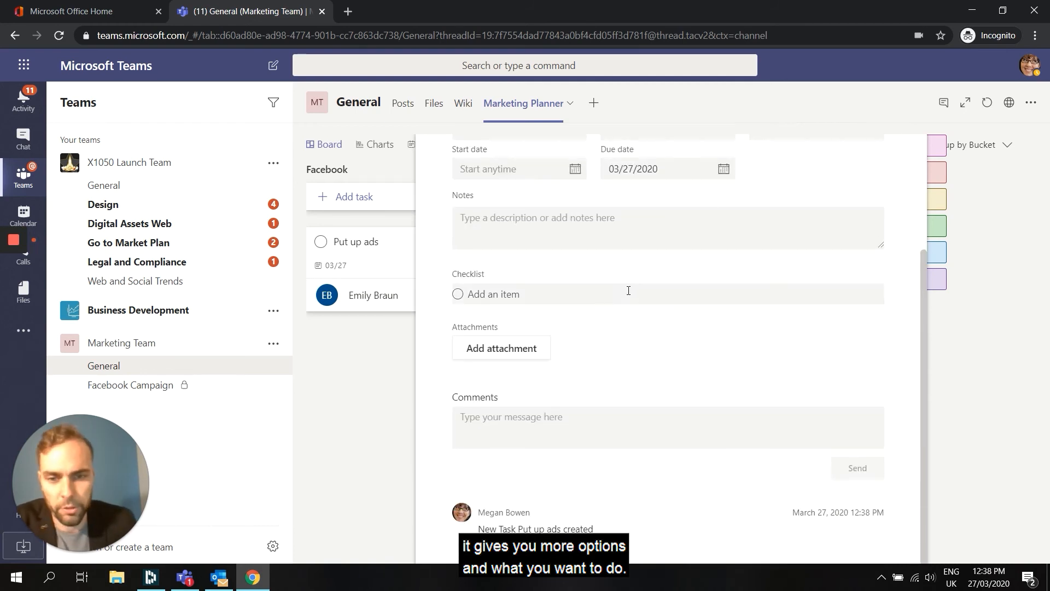
pyautogui.scroll(3, 629, 291)
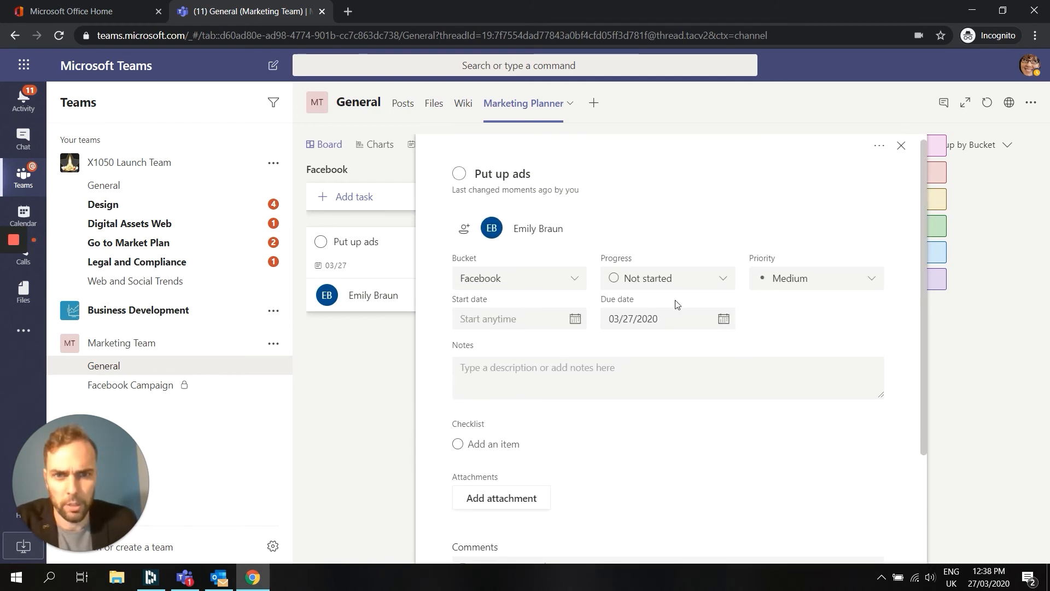
# Set the Put up ads task's progress to In progress and its priority to Urgent
pyautogui.click(710, 281)
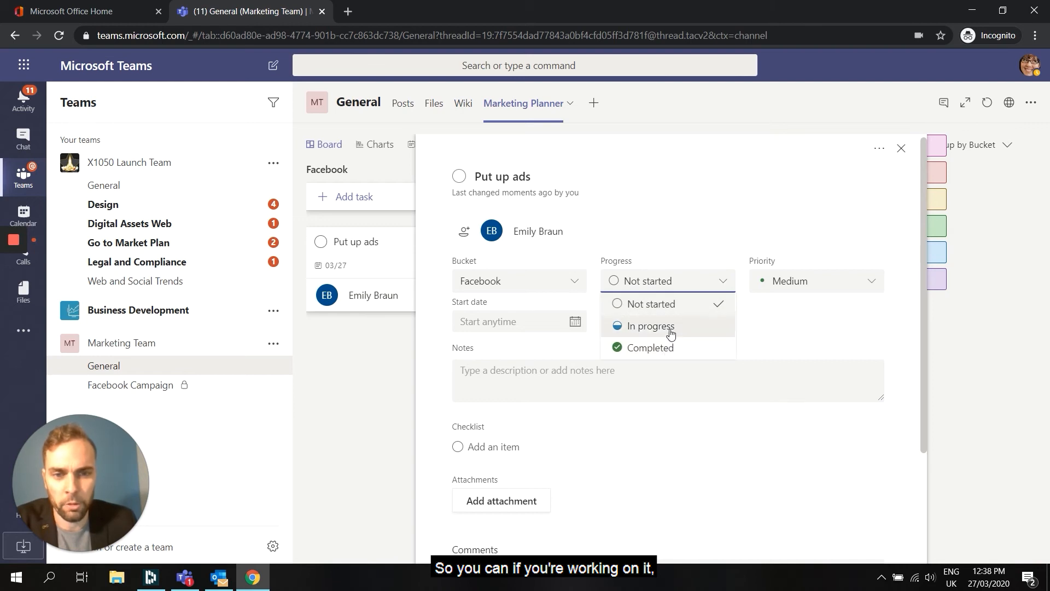
pyautogui.click(650, 326)
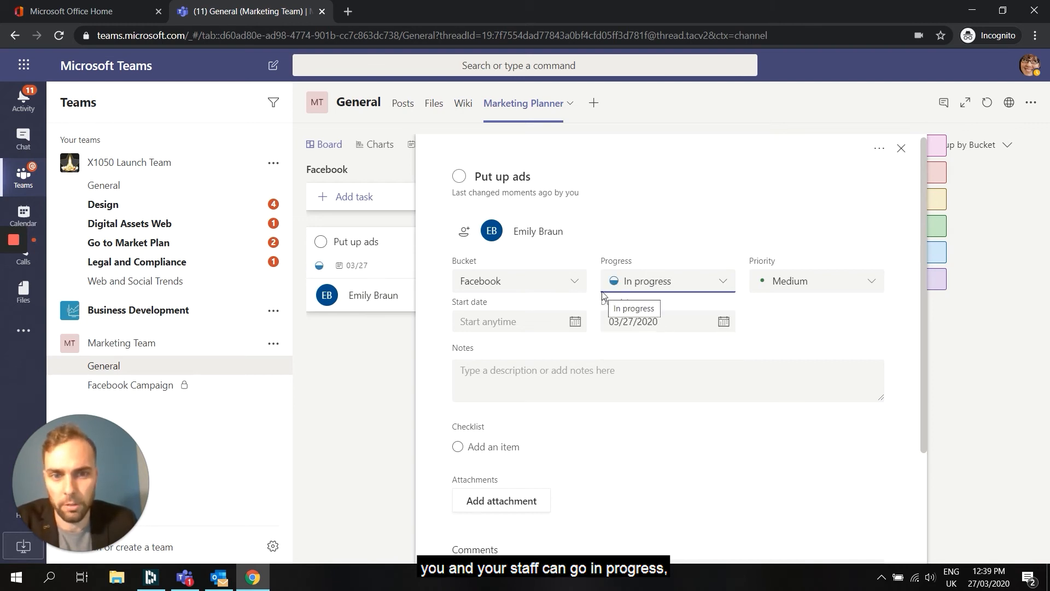
pyautogui.click(823, 288)
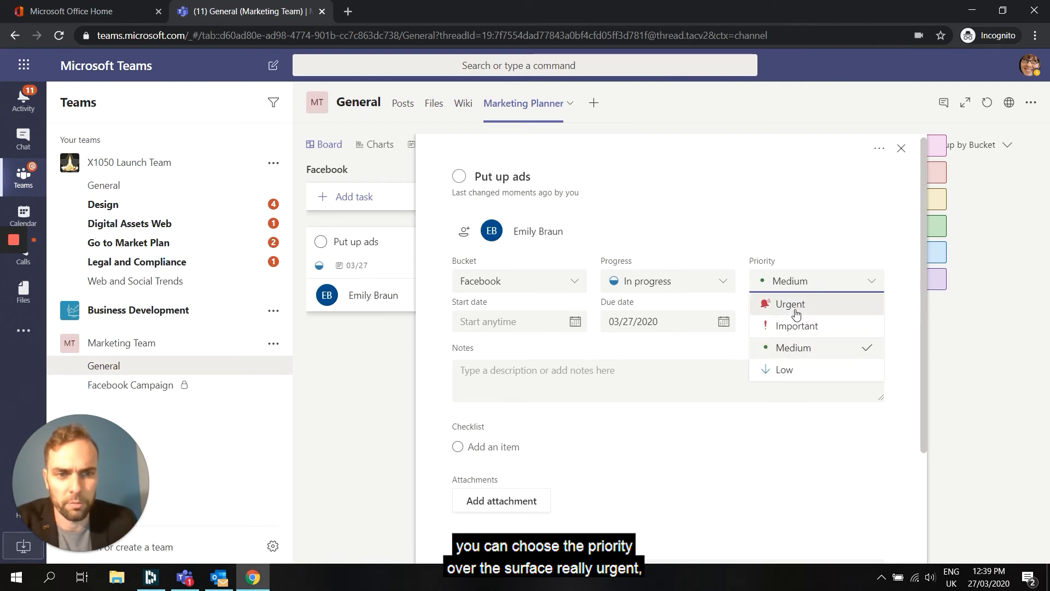
pyautogui.click(794, 307)
pyautogui.click(790, 337)
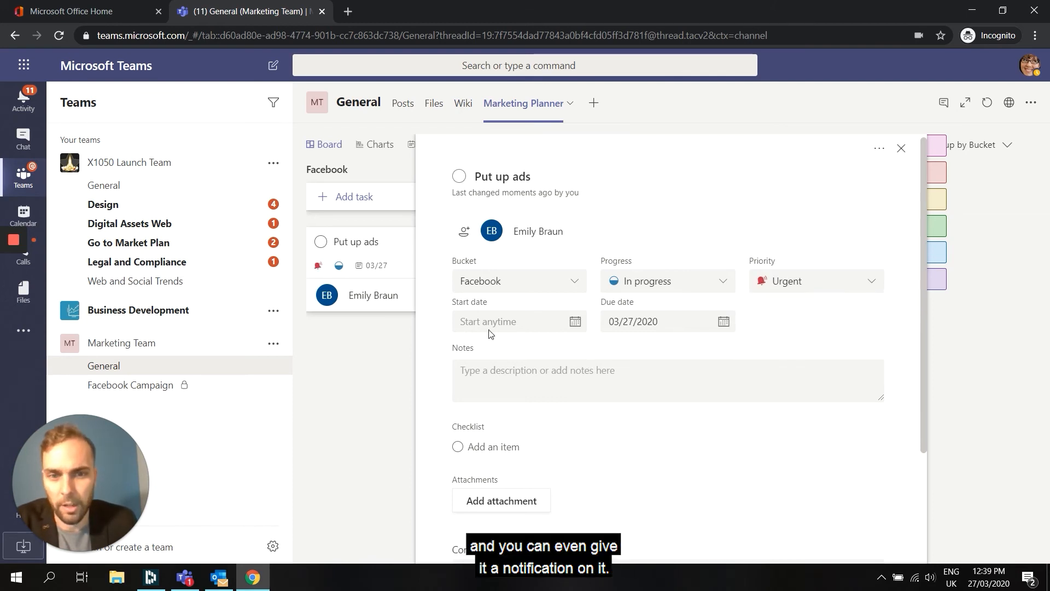
# Examine the task's date, notes and checklist fields and its attachment options without changing anything
pyautogui.click(514, 327)
pyautogui.click(728, 322)
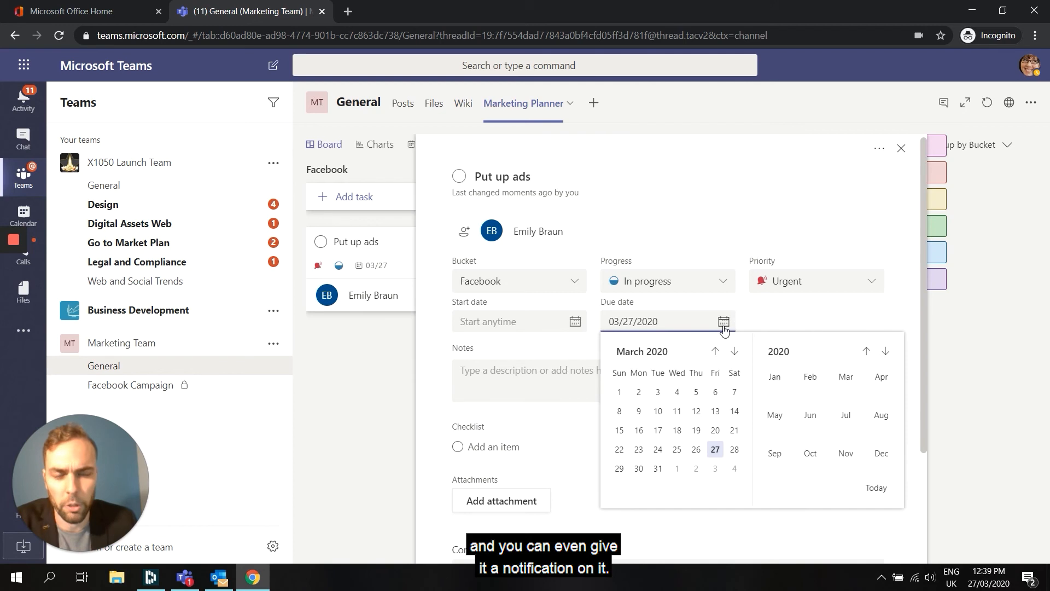
pyautogui.click(811, 325)
pyautogui.click(500, 397)
pyautogui.scroll(-3, 501, 377)
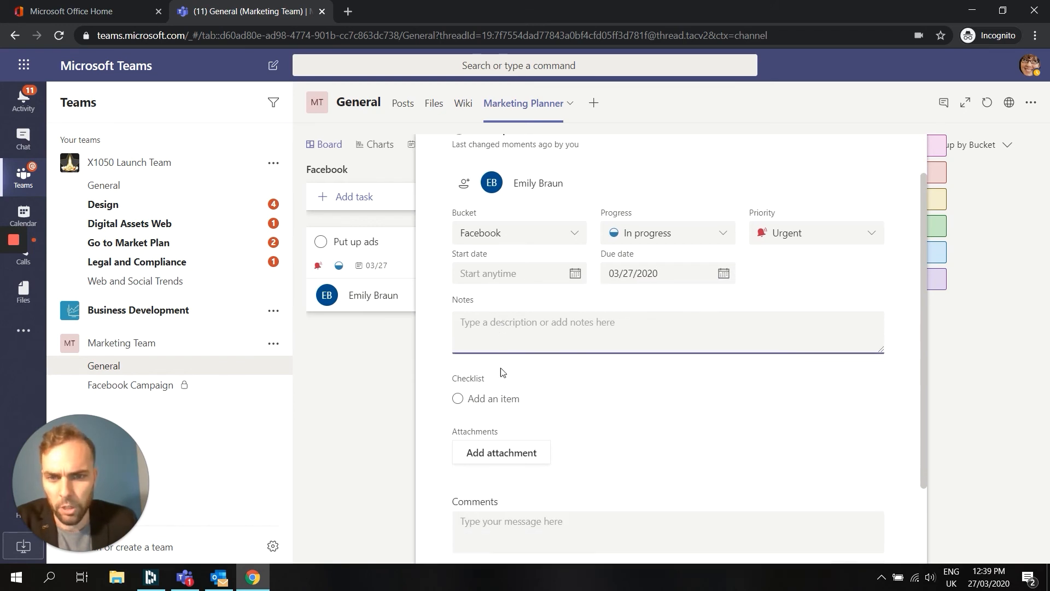
pyautogui.click(528, 312)
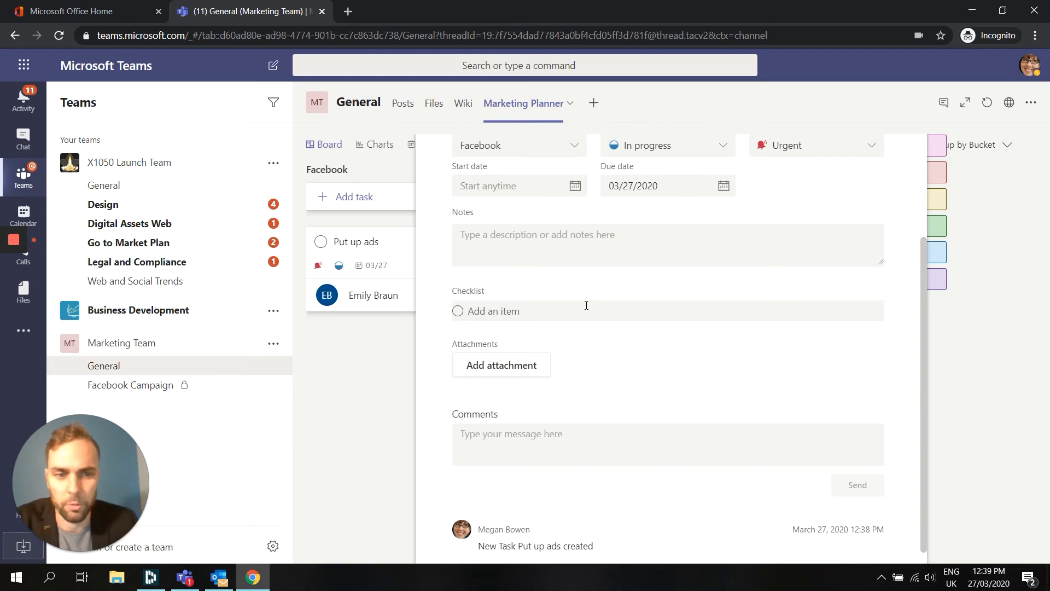
pyautogui.scroll(-1, 573, 311)
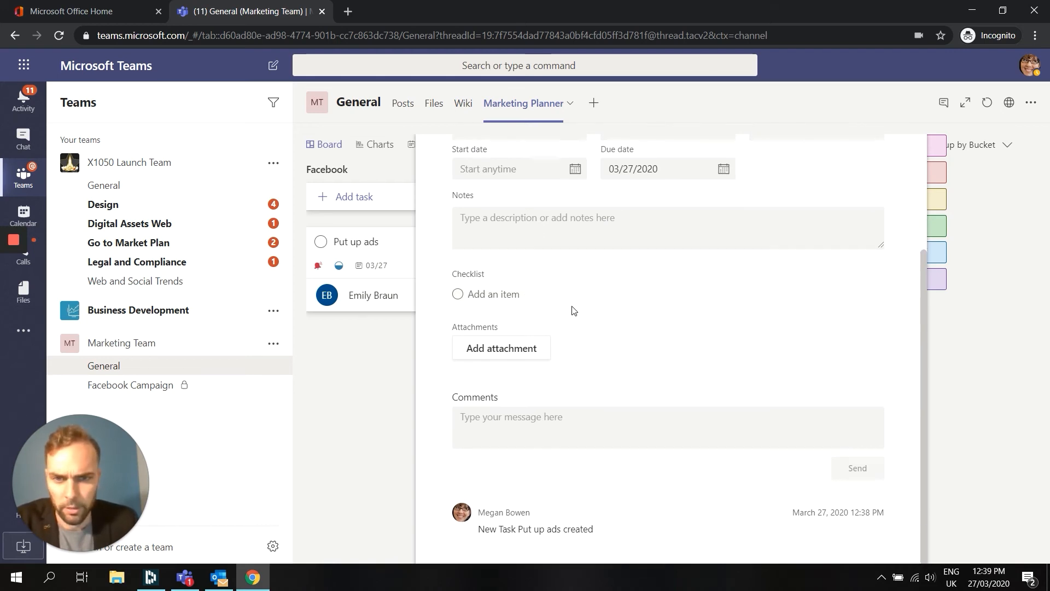
pyautogui.click(524, 357)
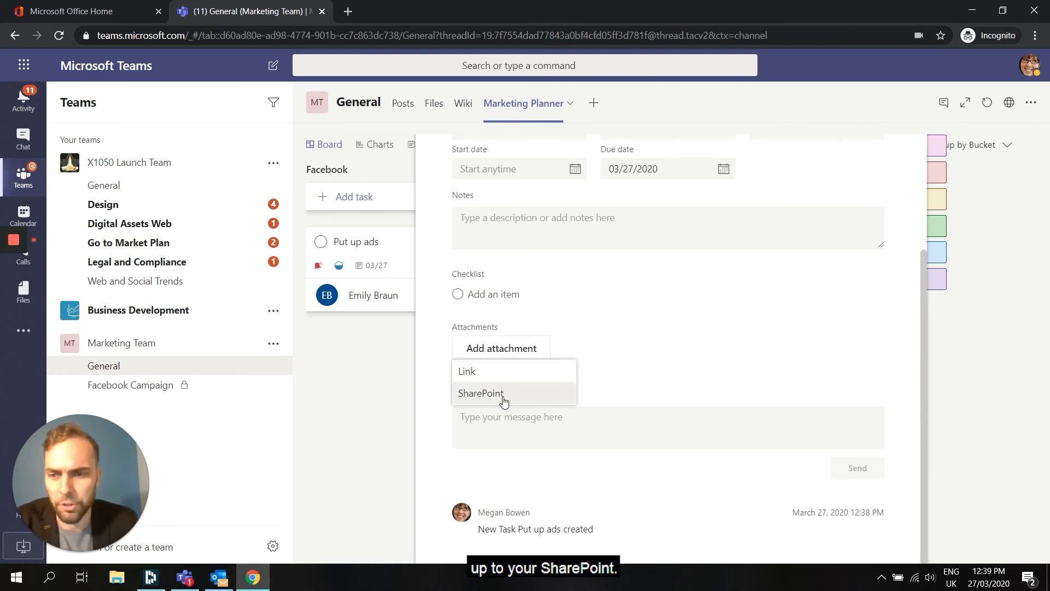
pyautogui.click(655, 389)
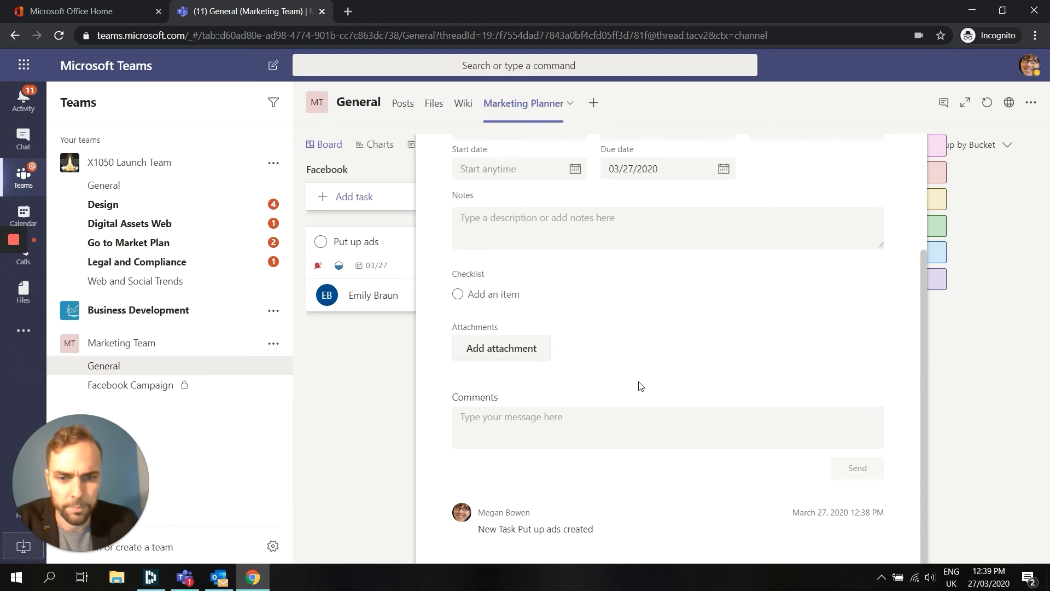
# Check the Put up ads task's comment field and close the task's details without posting anything
pyautogui.click(579, 422)
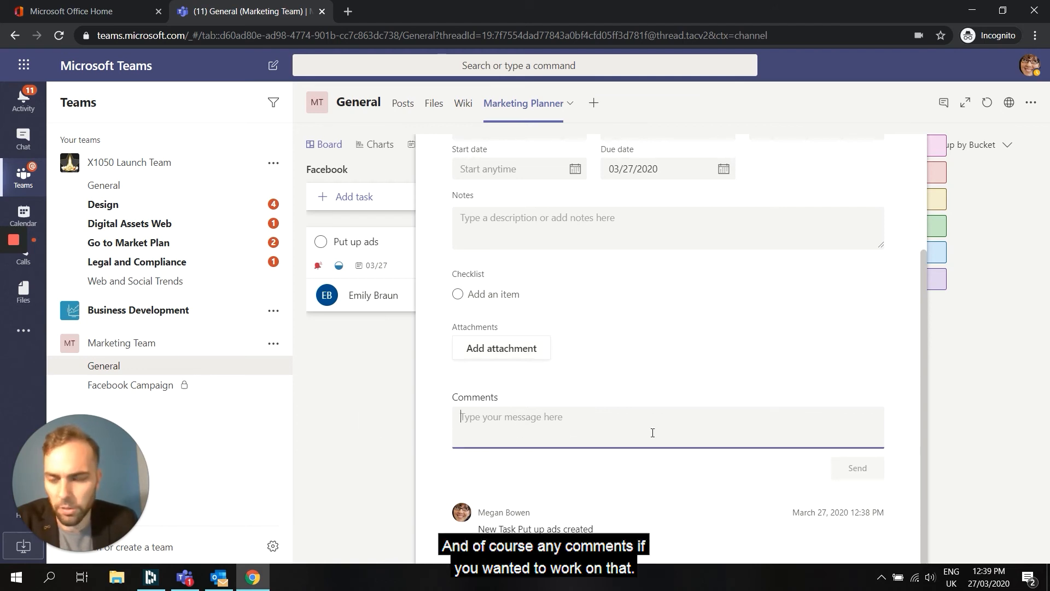
pyautogui.click(370, 399)
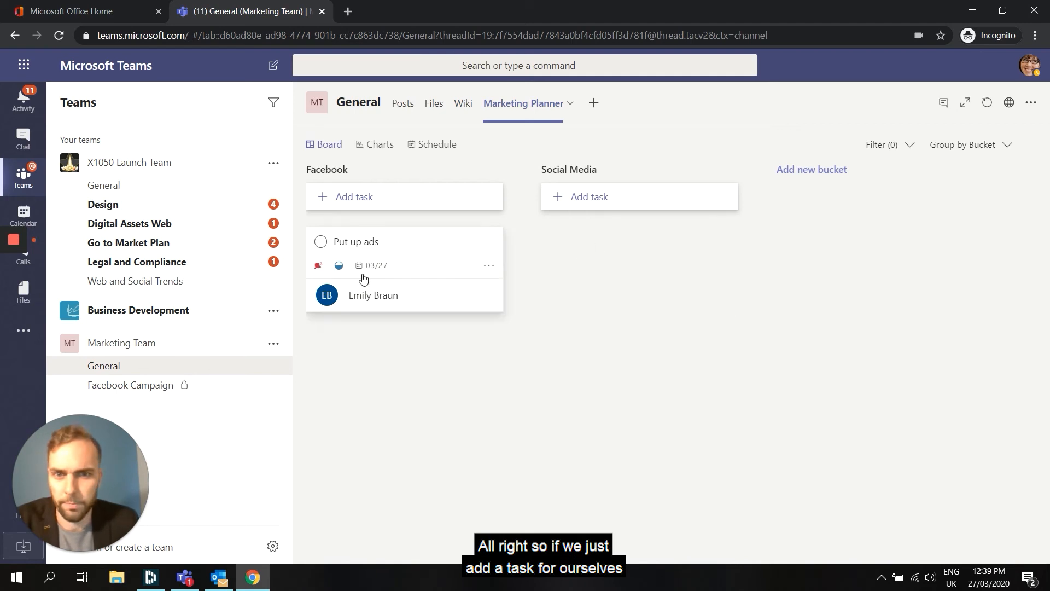
# Start a task named Upload posts to page in the Social Media bucket, with a due date of 03/27
pyautogui.click(635, 207)
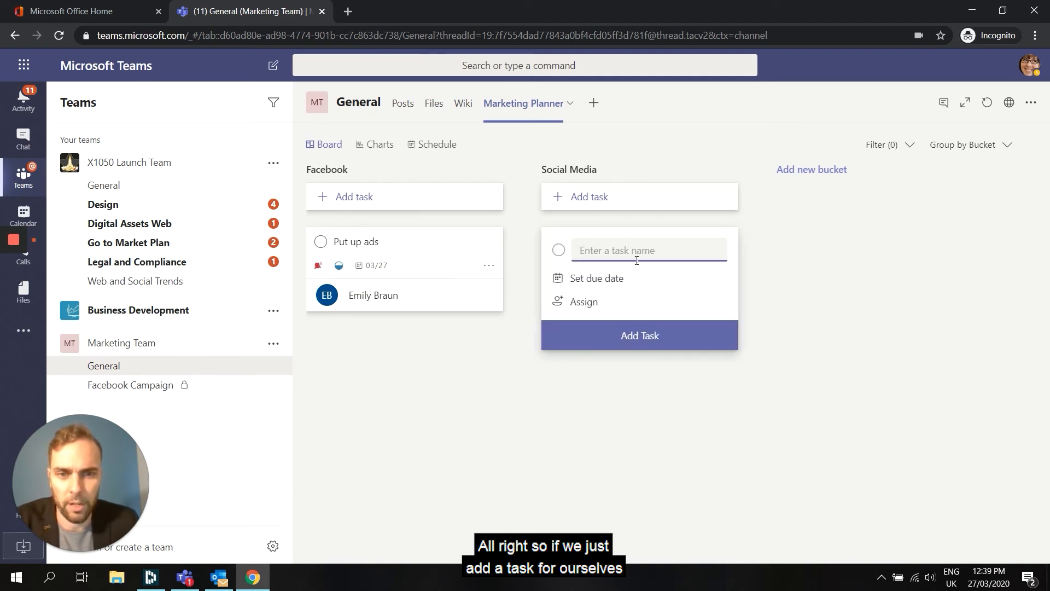
pyautogui.write('U')
pyautogui.press('capslock')
pyautogui.write('pload posts')
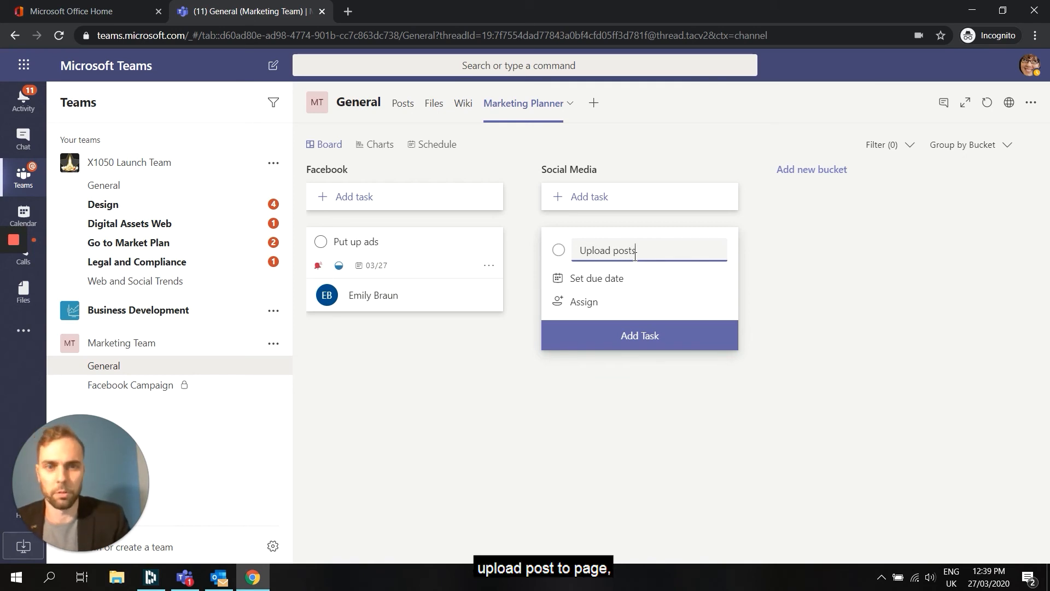
pyautogui.write(' to page')
pyautogui.click(605, 278)
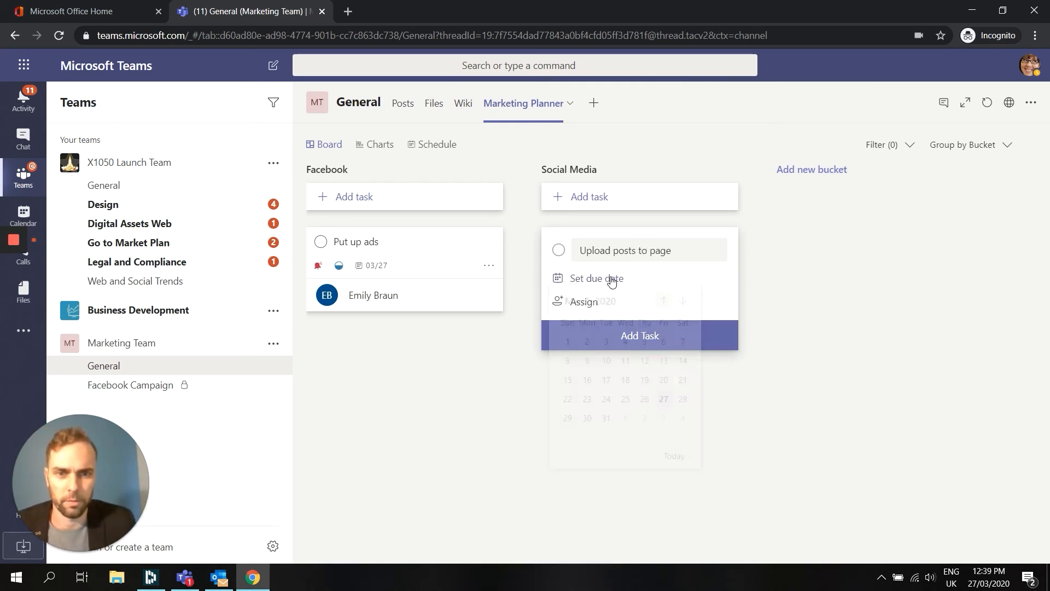
pyautogui.click(663, 405)
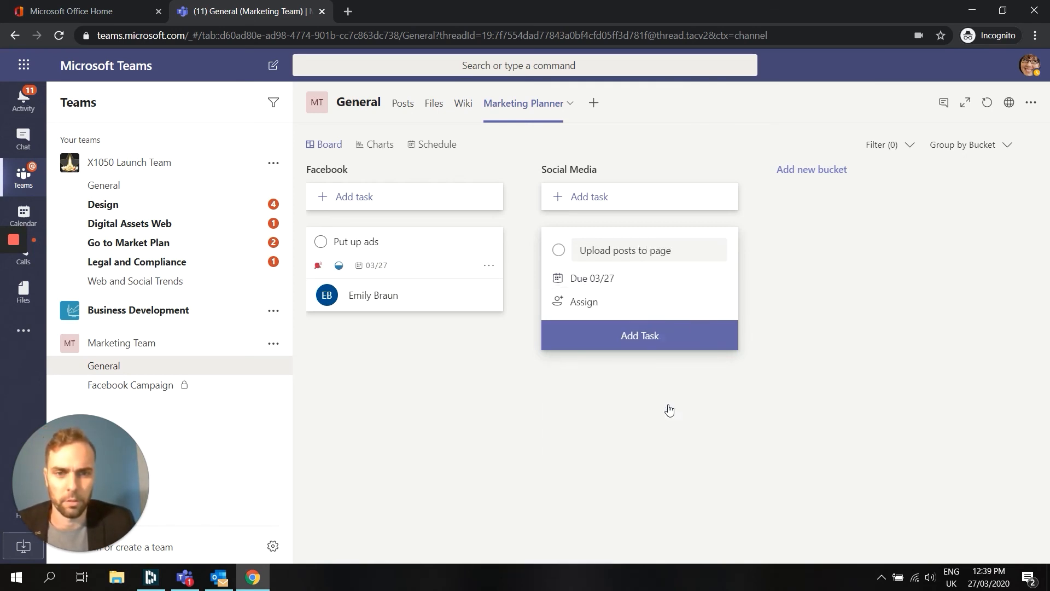
# Assign the Upload posts to page task to the signed-in account's own name and add it to the board
pyautogui.click(586, 303)
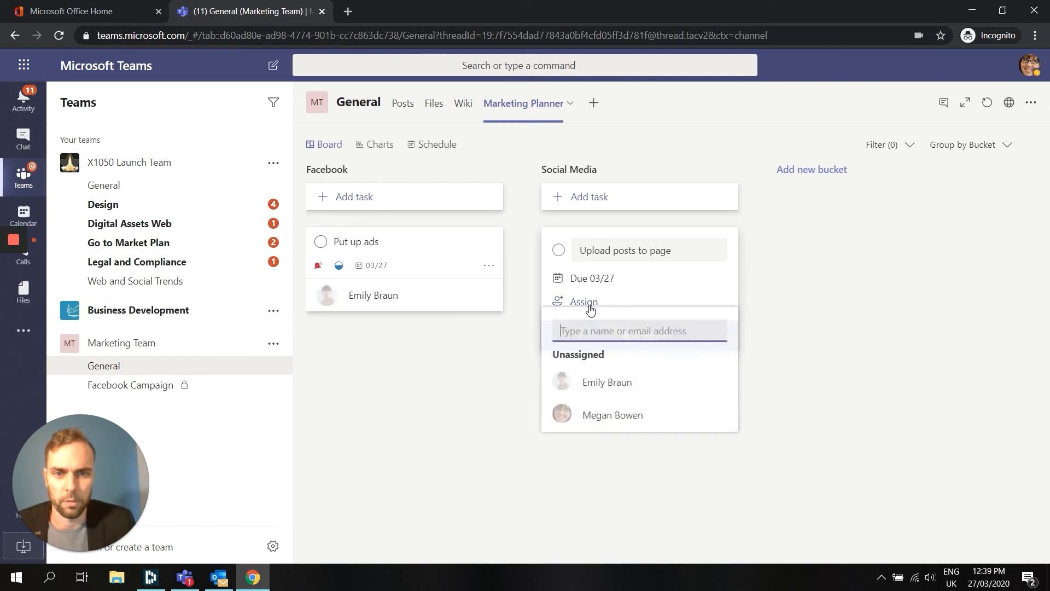
pyautogui.click(616, 417)
pyautogui.click(903, 356)
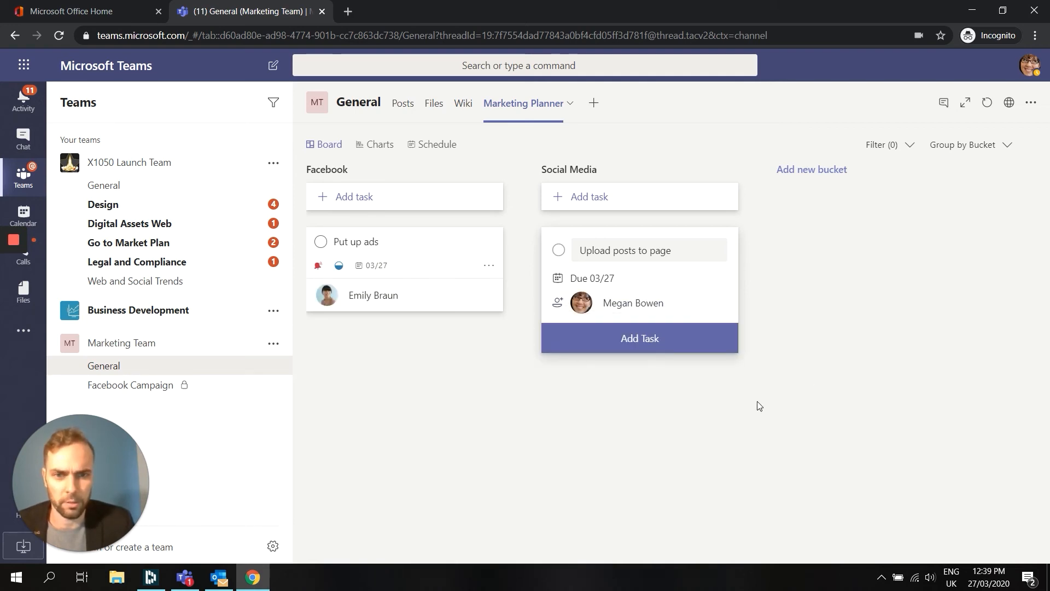
pyautogui.click(737, 345)
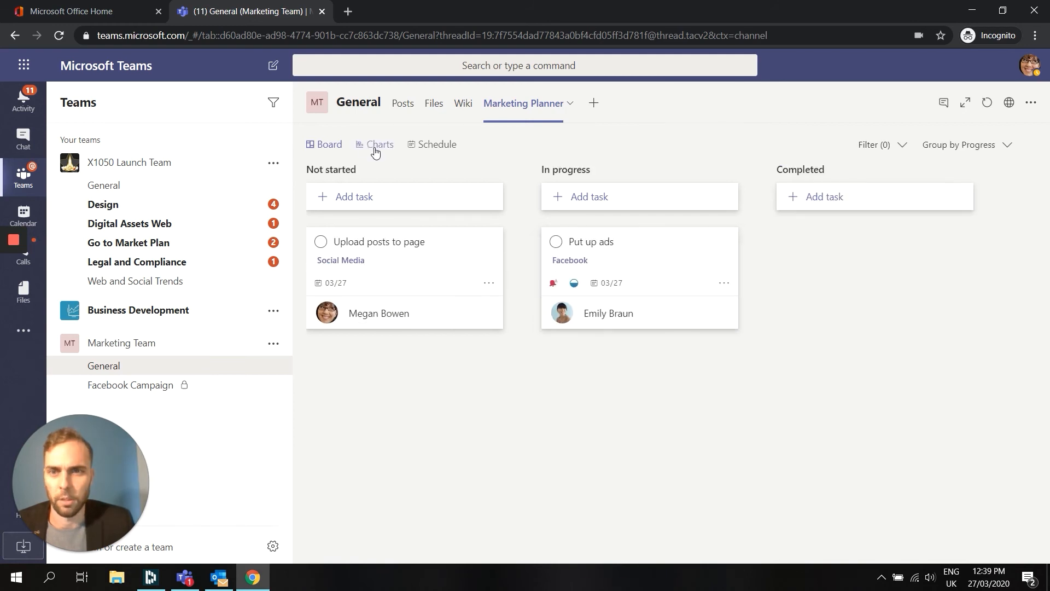
# Review the plan's status, bucket and priority charts and its monthly schedule, and return to the board
pyautogui.click(377, 145)
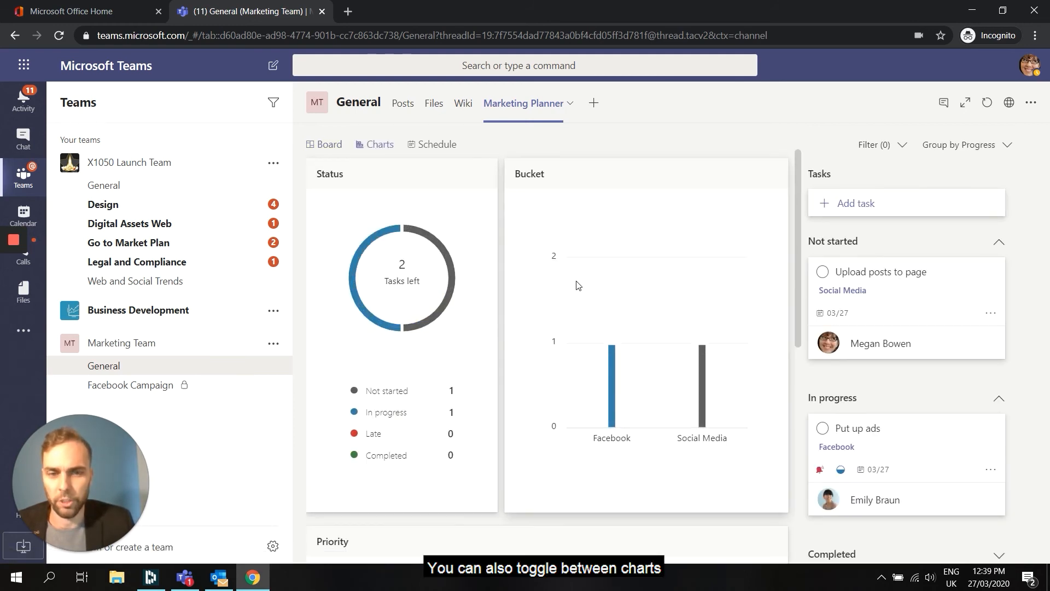
pyautogui.scroll(-5, 616, 312)
pyautogui.scroll(5, 665, 269)
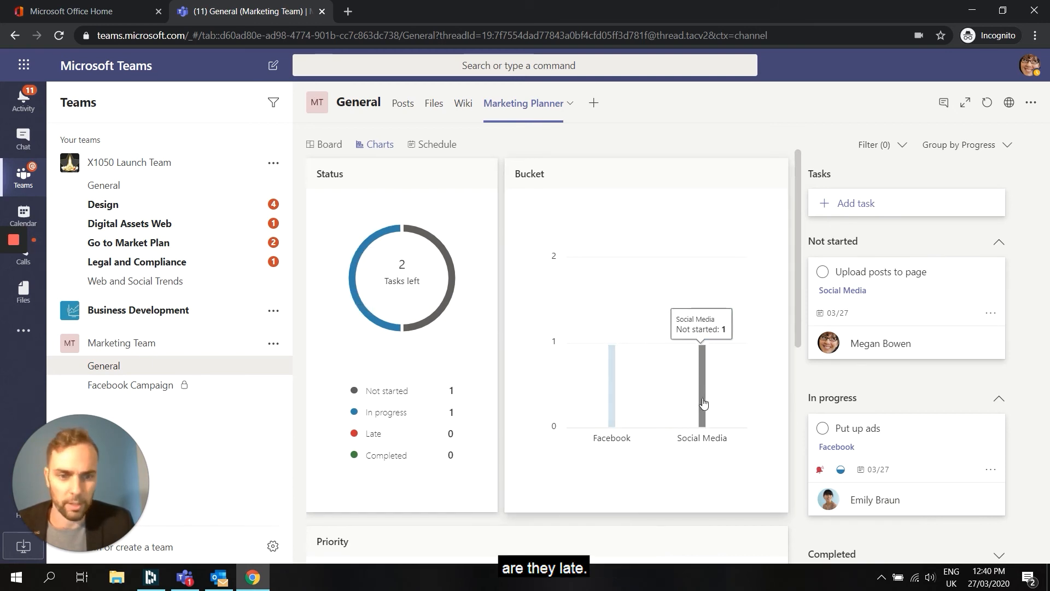
pyautogui.scroll(-5, 634, 356)
pyautogui.scroll(-3, 635, 355)
pyautogui.scroll(10, 468, 192)
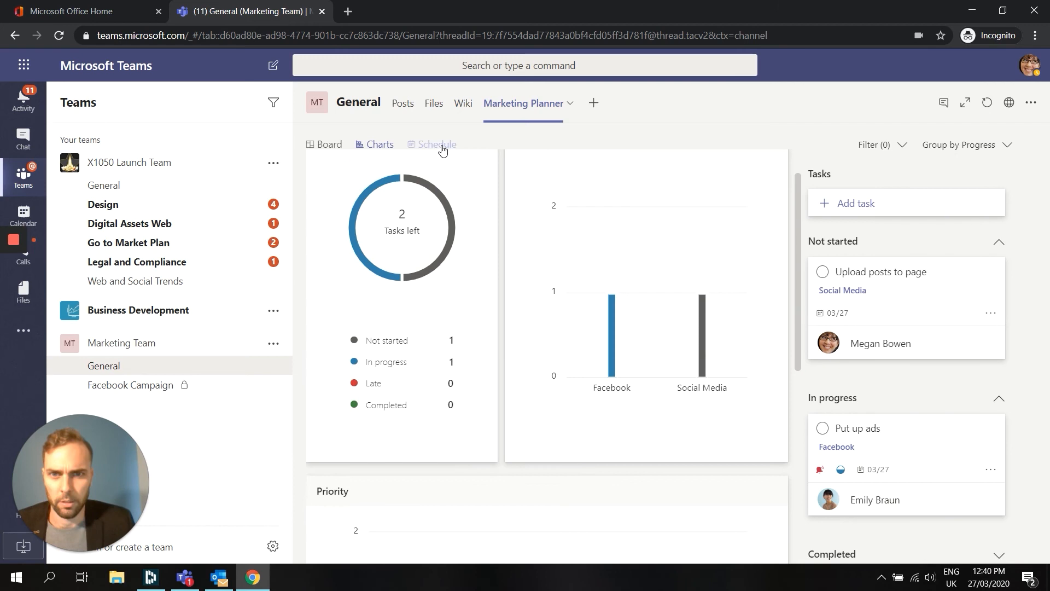
pyautogui.click(440, 145)
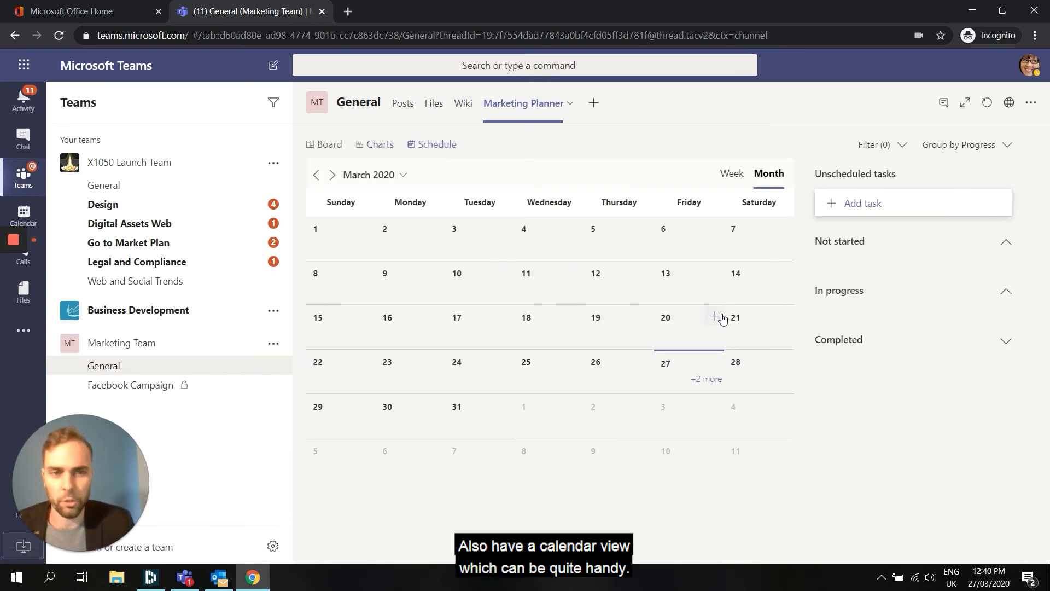
pyautogui.click(334, 146)
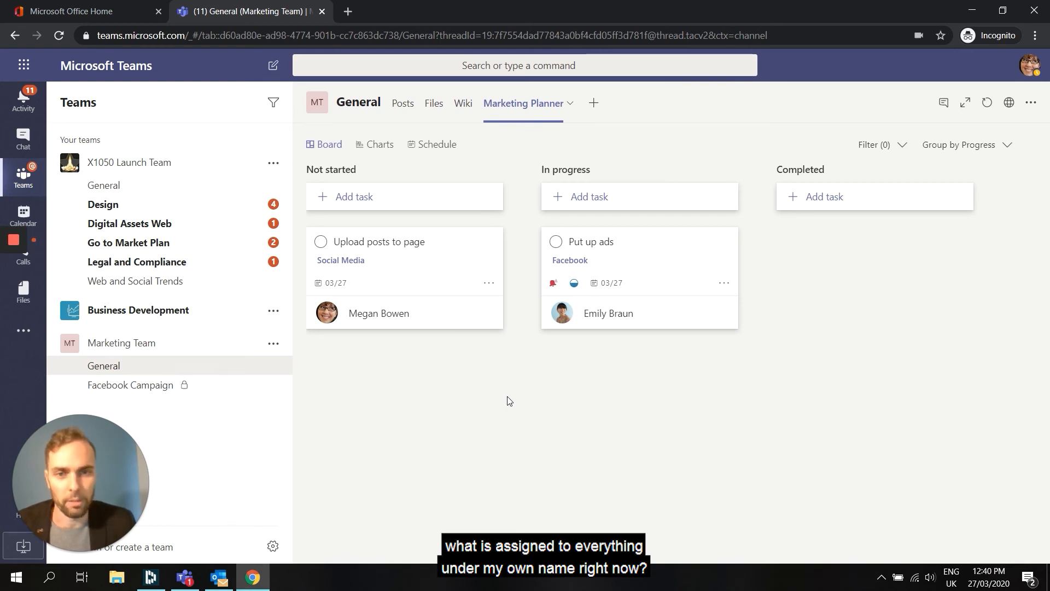
# Open the Planner app from the list of additional Teams apps
pyautogui.click(35, 350)
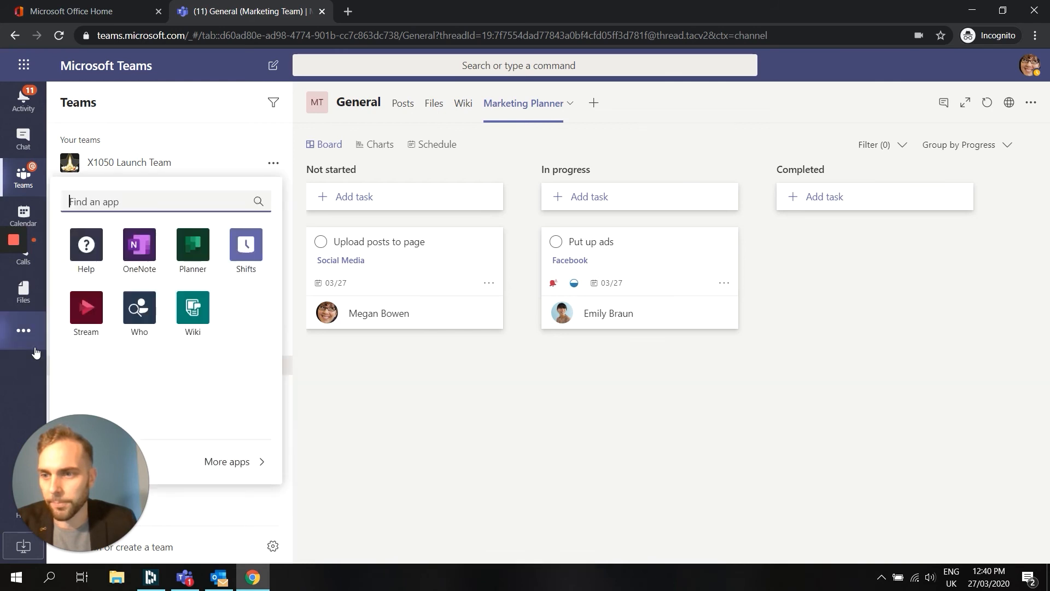
pyautogui.click(192, 254)
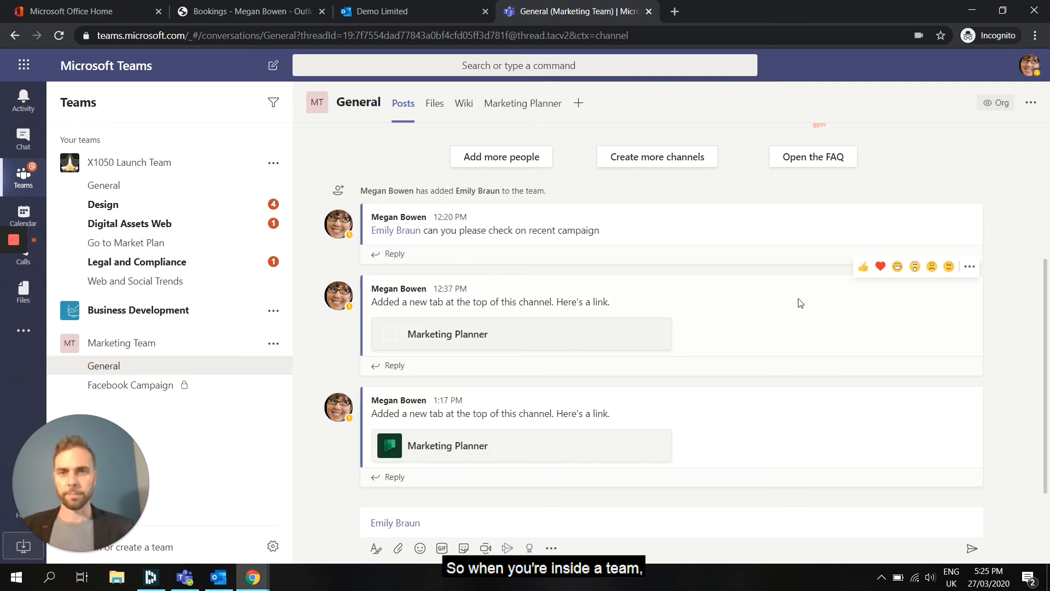
# Open test.docx from the Marketing Team General channel's files and view its options for opening elsewhere or downloading
pyautogui.click(436, 107)
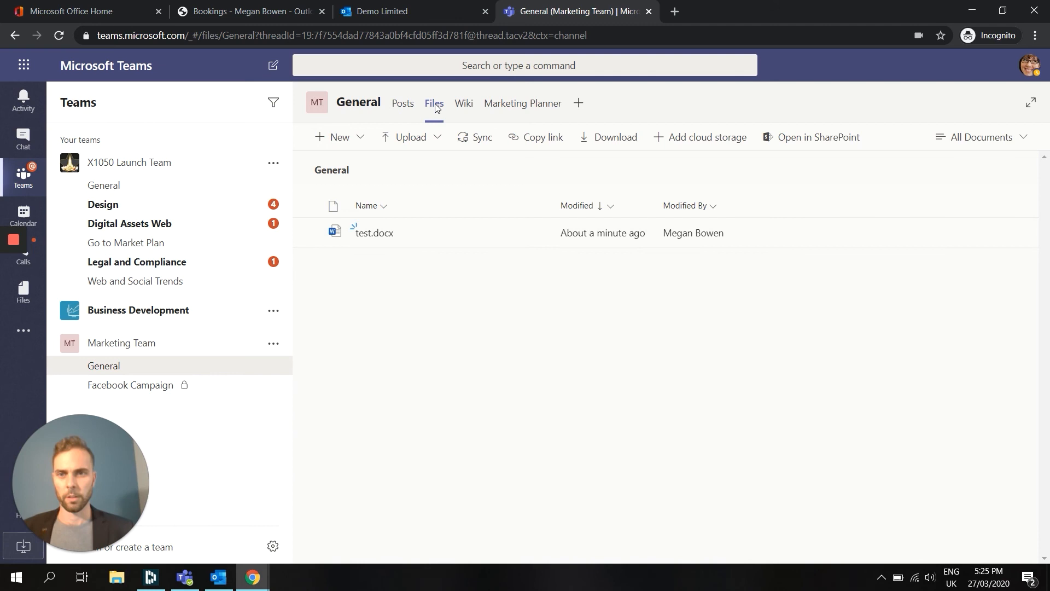
pyautogui.click(350, 141)
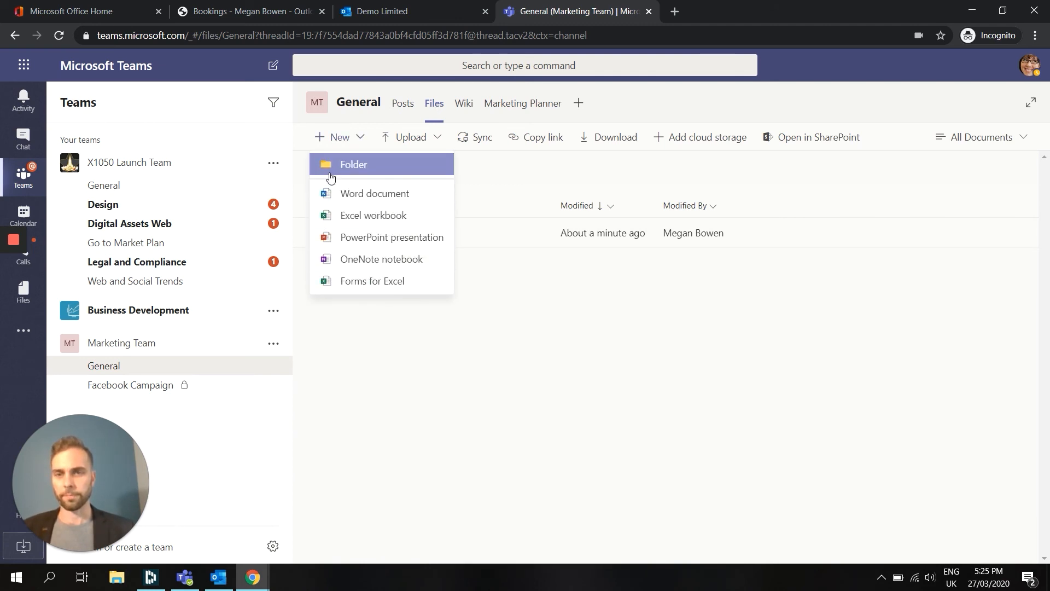
pyautogui.click(494, 346)
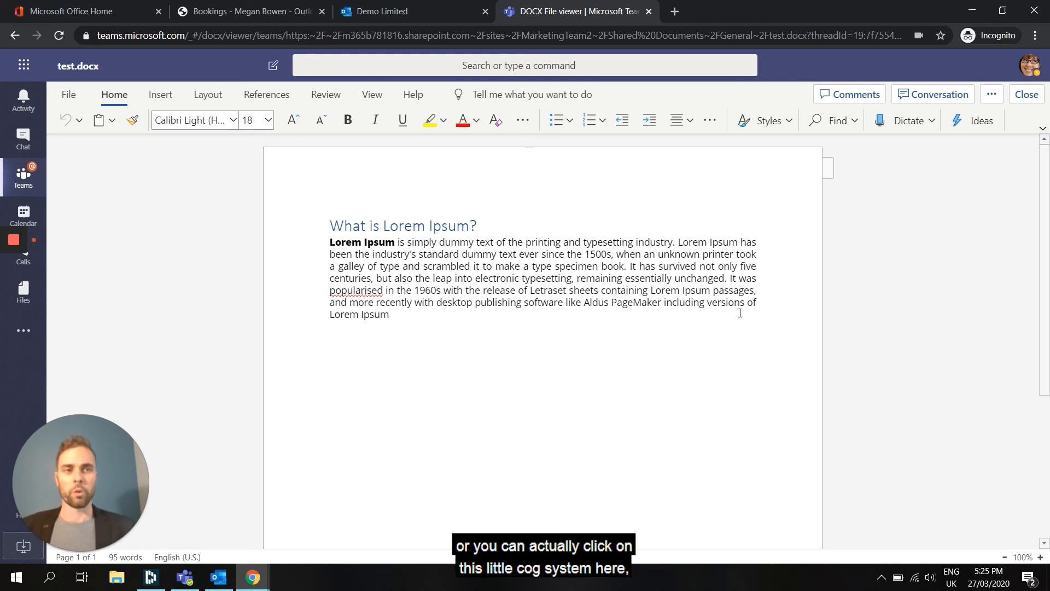
pyautogui.click(994, 98)
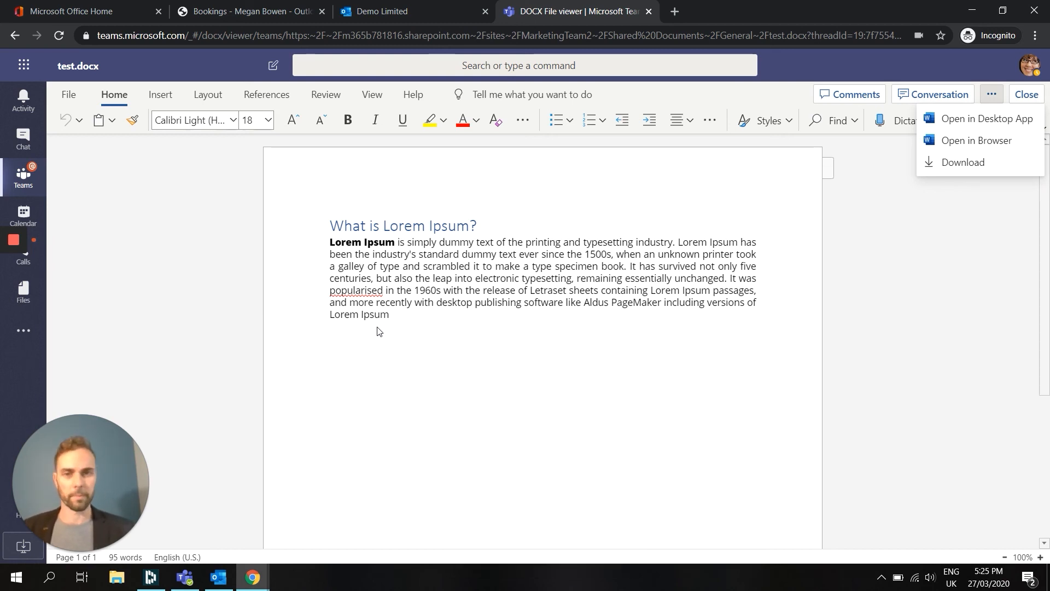
pyautogui.click(421, 299)
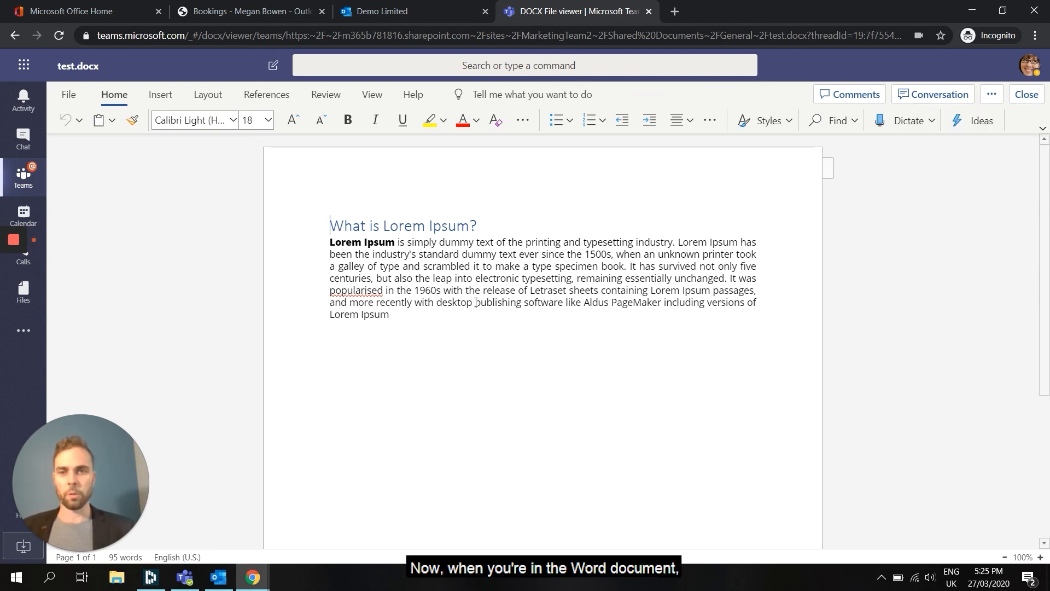
pyautogui.click(851, 95)
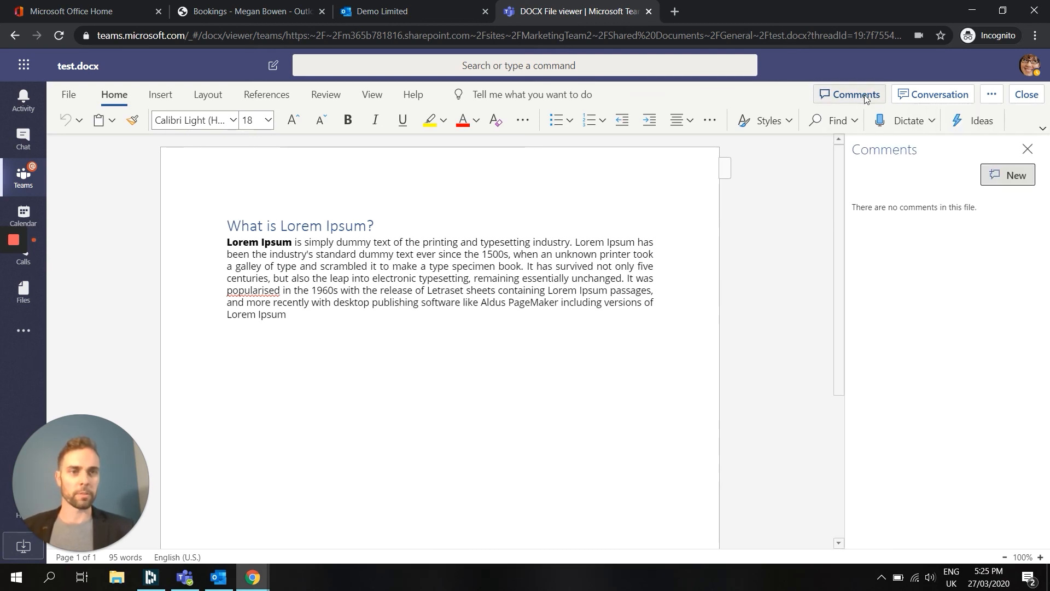
pyautogui.click(1018, 182)
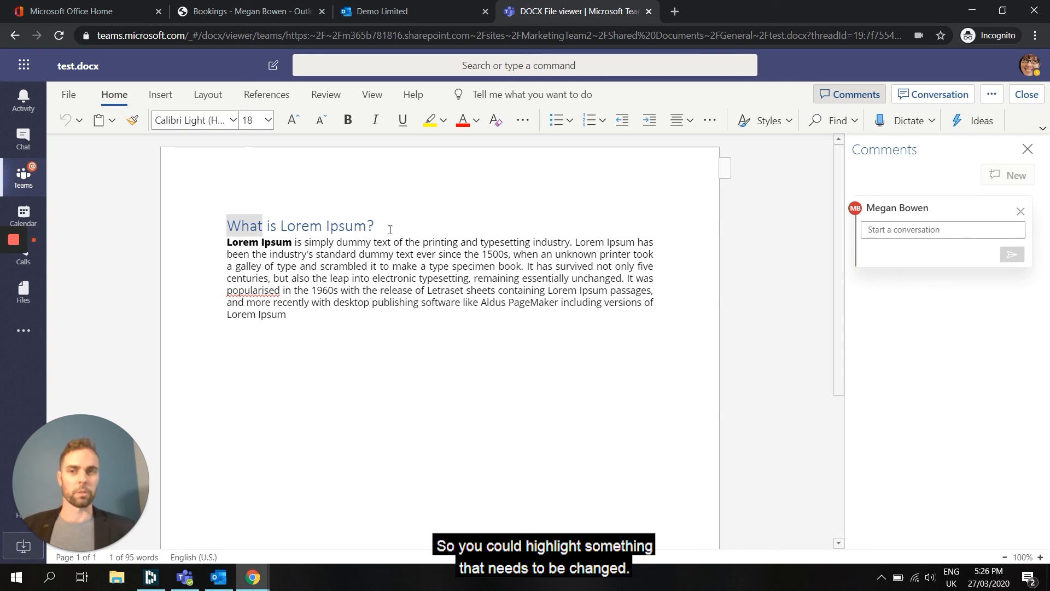
pyautogui.moveTo(648, 242); pyautogui.dragTo(569, 240)
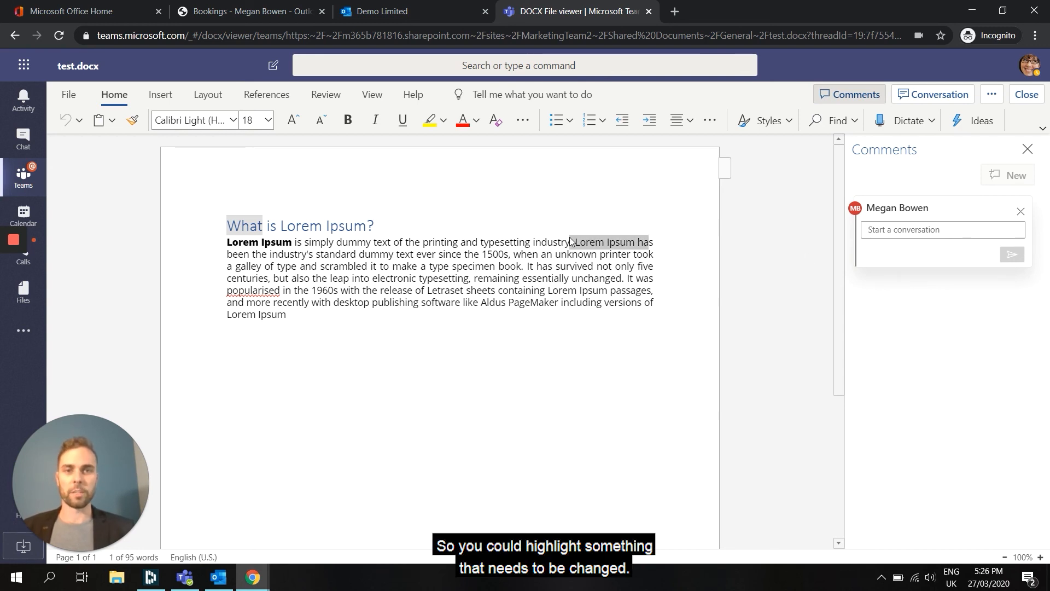
pyautogui.click(628, 312)
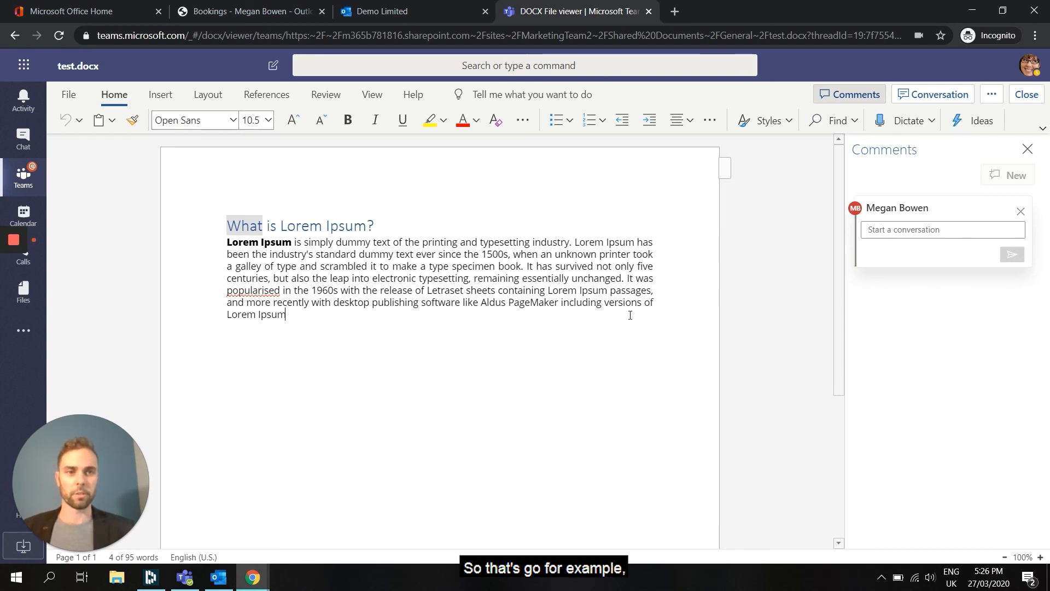
pyautogui.click(1027, 148)
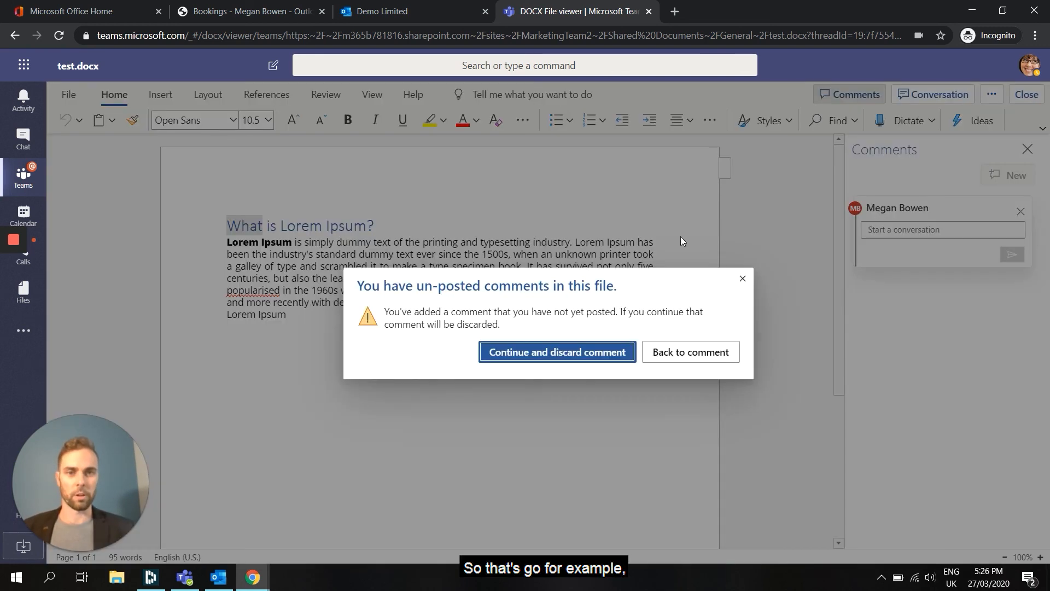
pyautogui.click(599, 360)
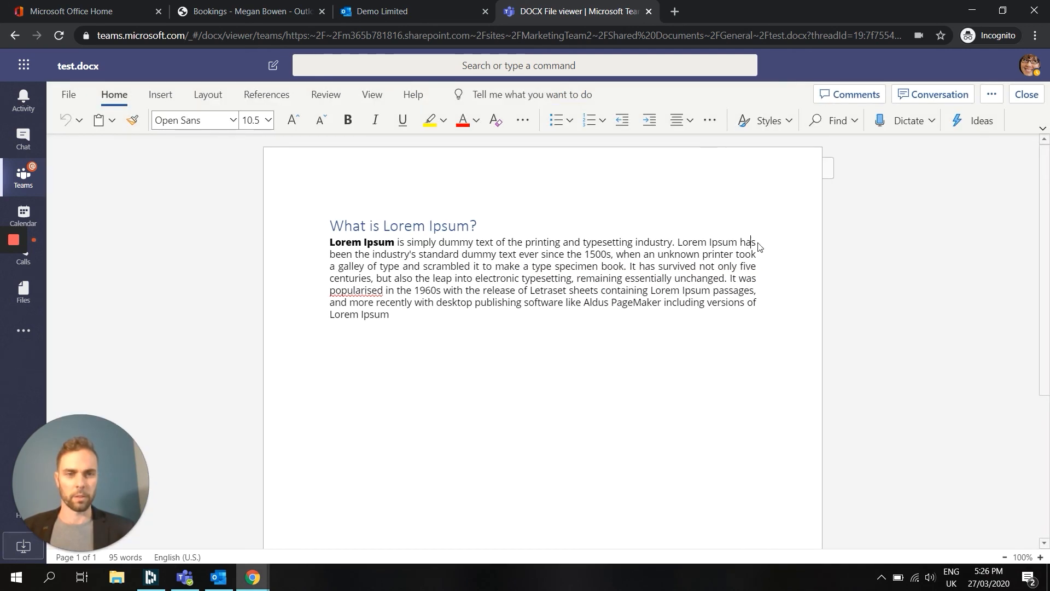
# Add the comment "needs to be updated" to the words "Lorem Ipsum has" in the first paragraph's opening line
pyautogui.moveTo(763, 245); pyautogui.dragTo(678, 239)
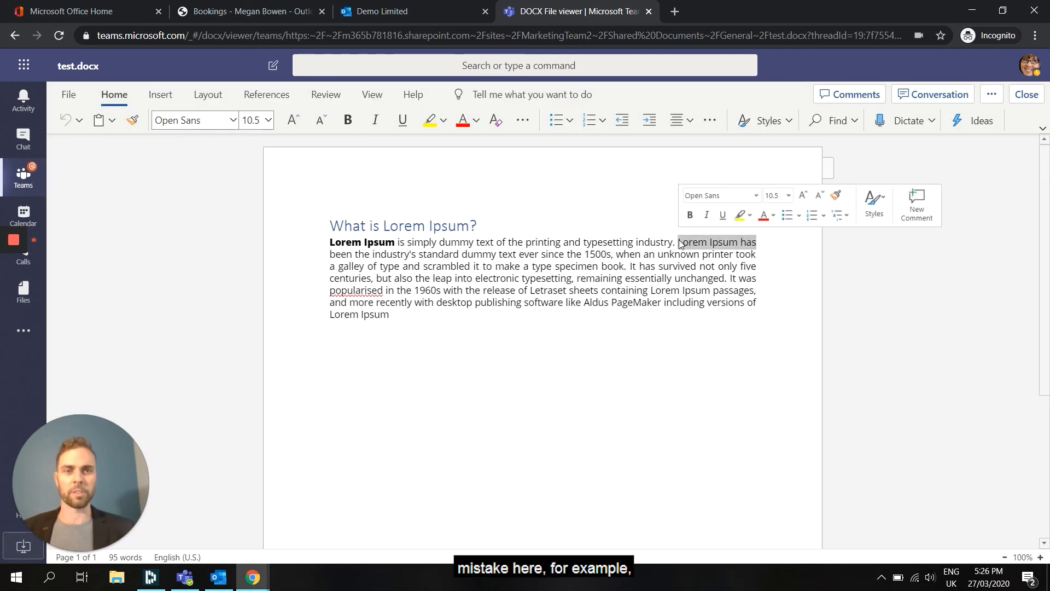
pyautogui.click(916, 203)
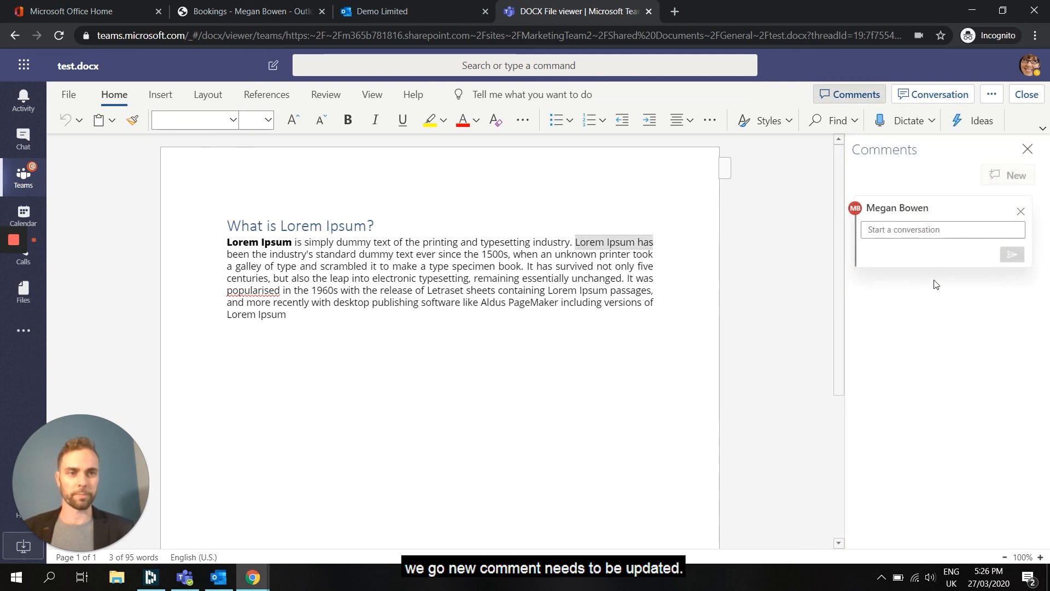
pyautogui.write('need')
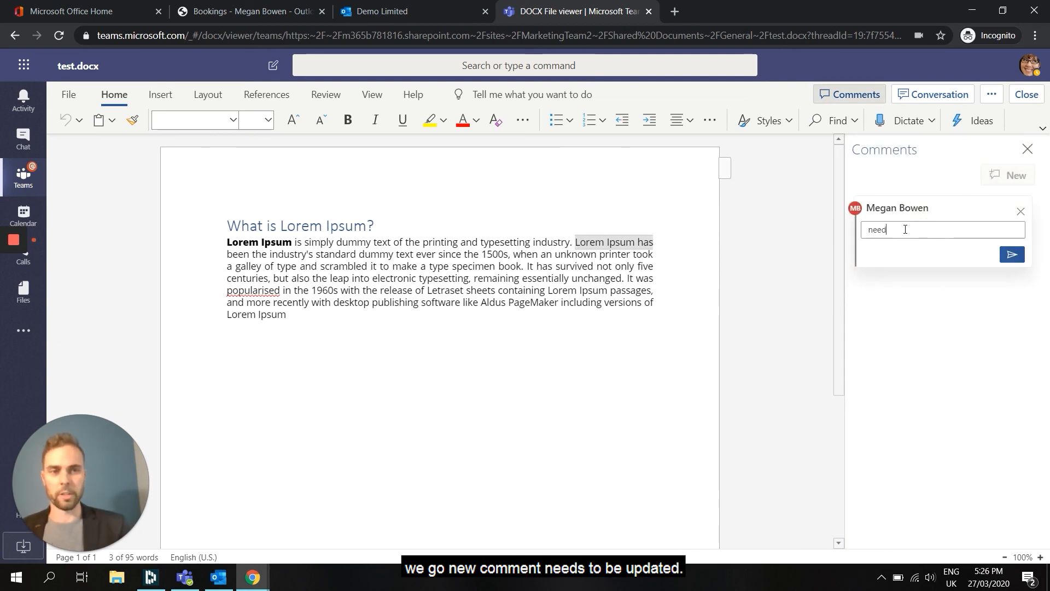
pyautogui.write('s to be upday')
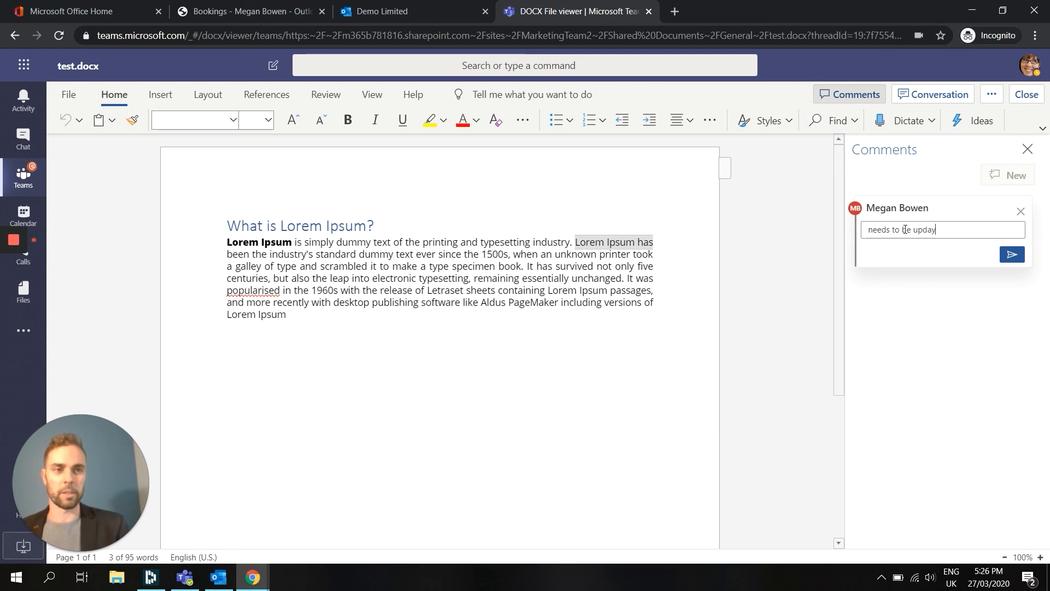
pyautogui.press('BackSpace')
pyautogui.write('ted')
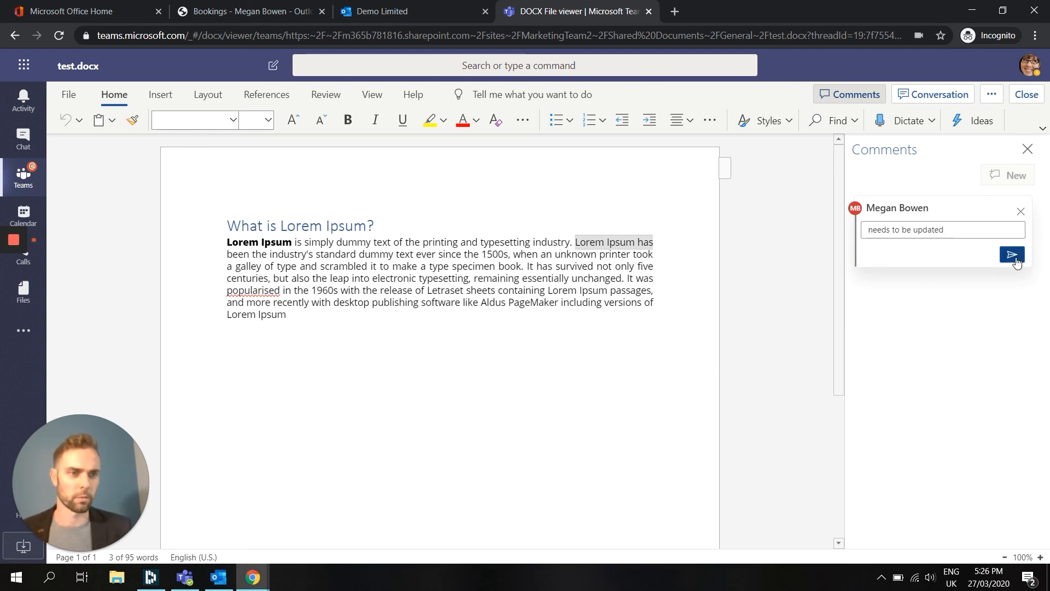
pyautogui.click(1012, 254)
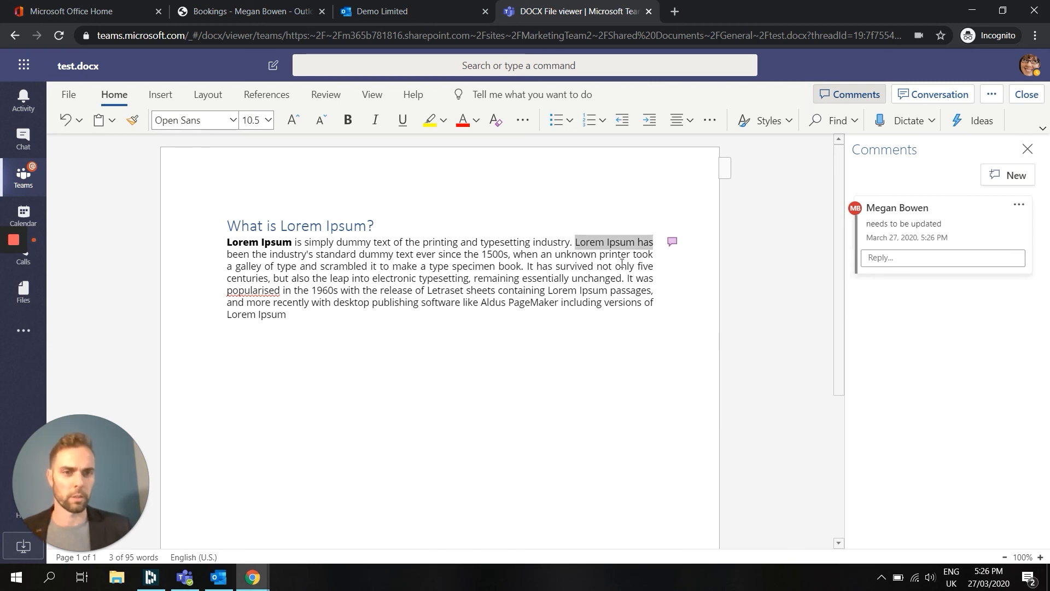
pyautogui.click(707, 279)
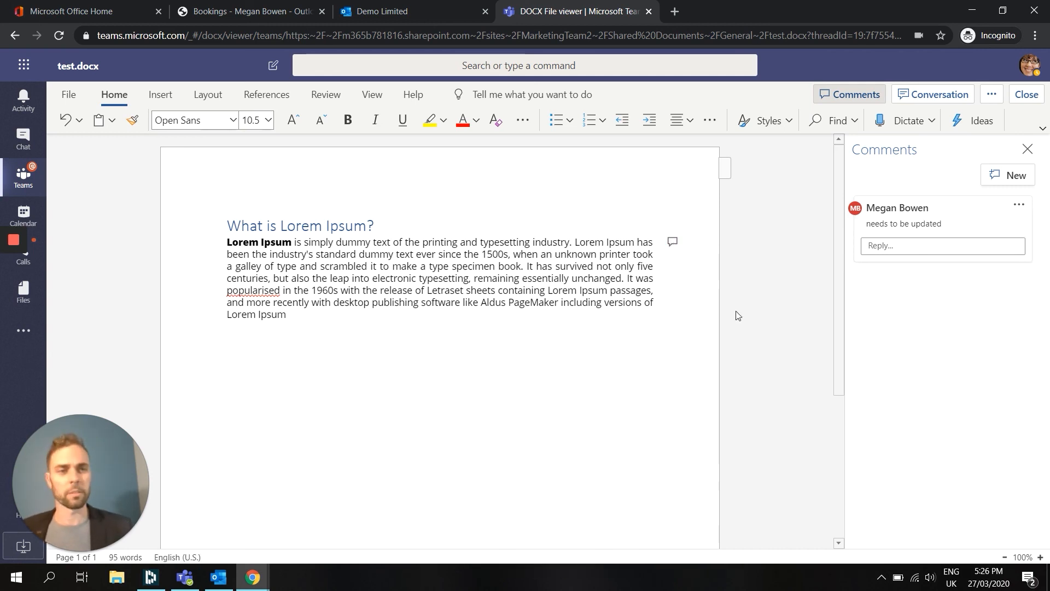
# Start a conversation on test.docx, mentioning the suggested team member and asking them to finish proof reading this document
pyautogui.click(939, 99)
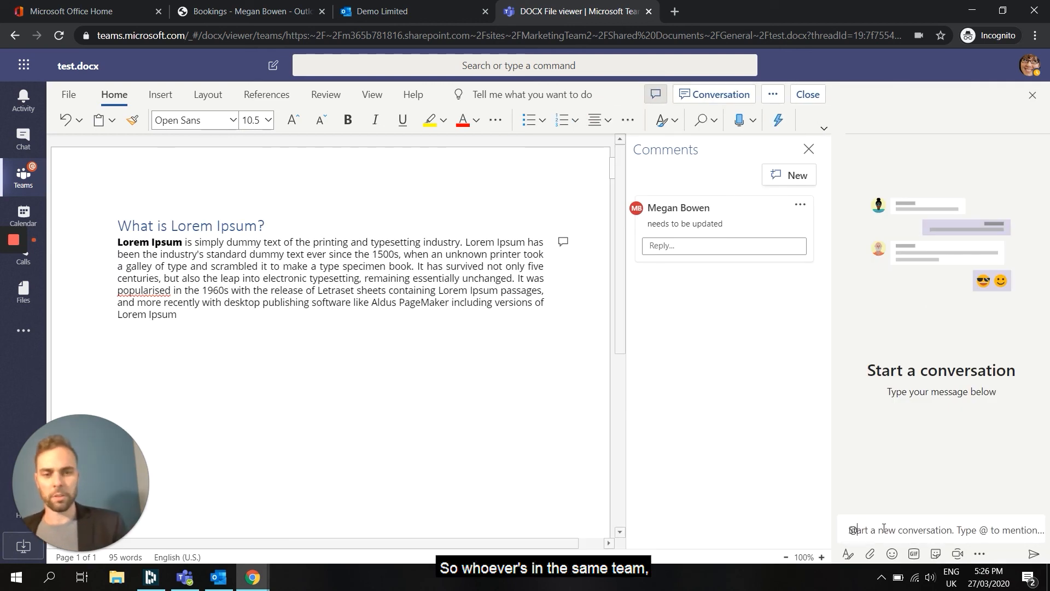
pyautogui.write('@')
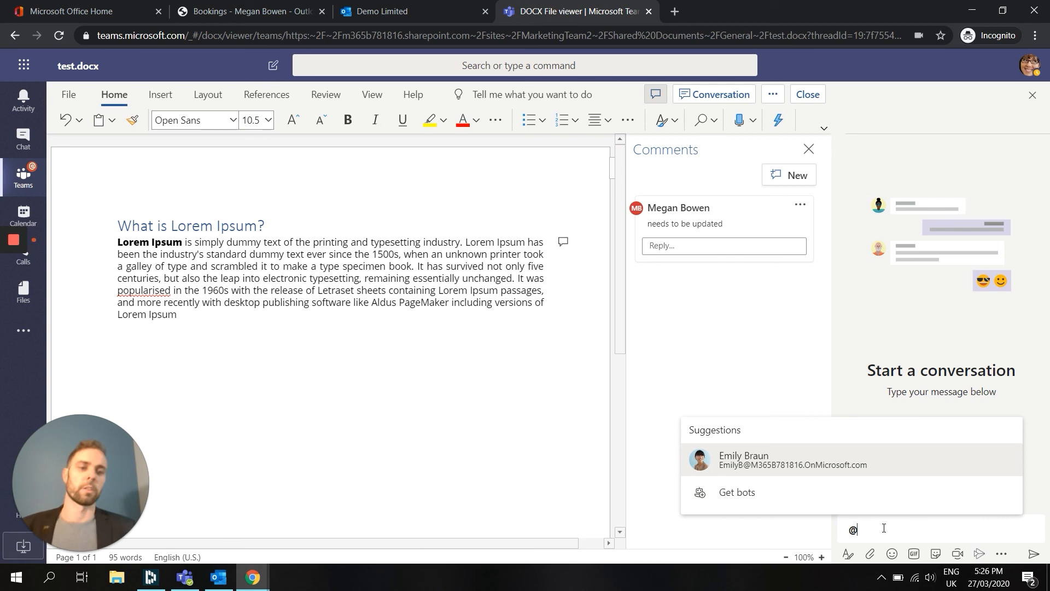
pyautogui.click(864, 468)
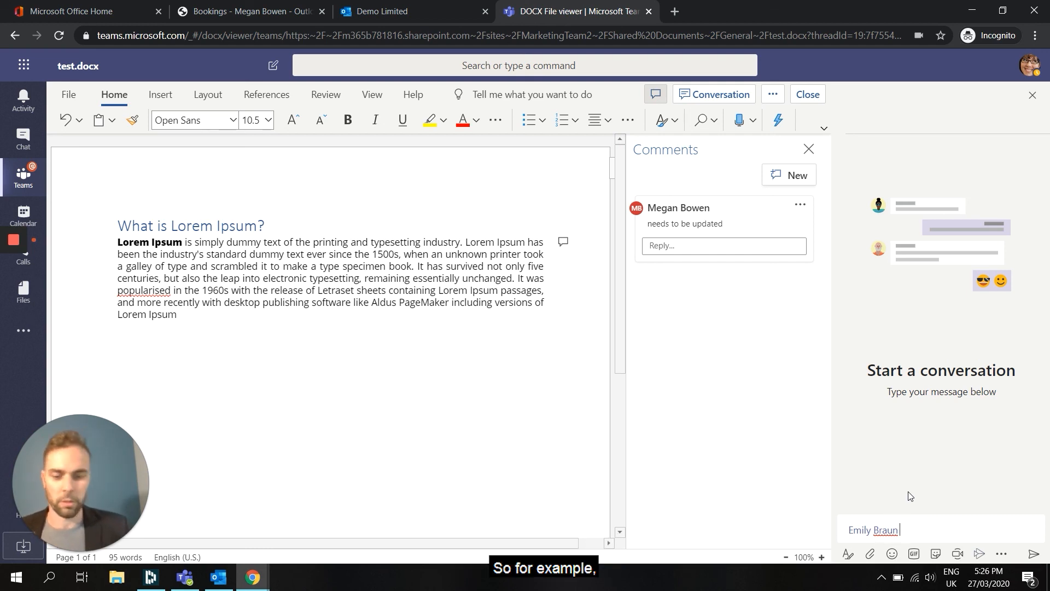
pyautogui.write('hey emily')
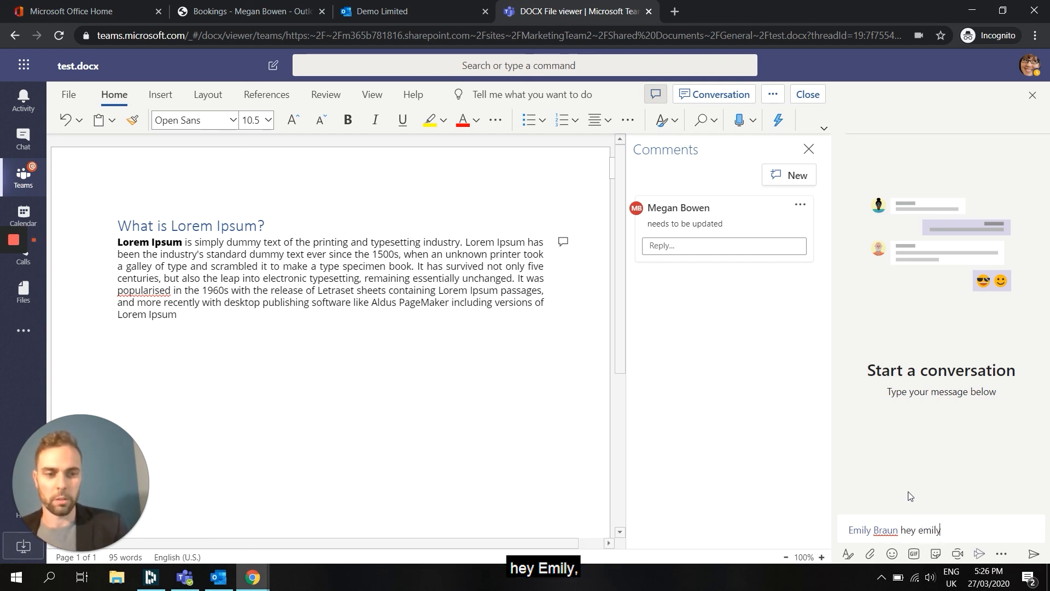
pyautogui.write(' can you finish proof')
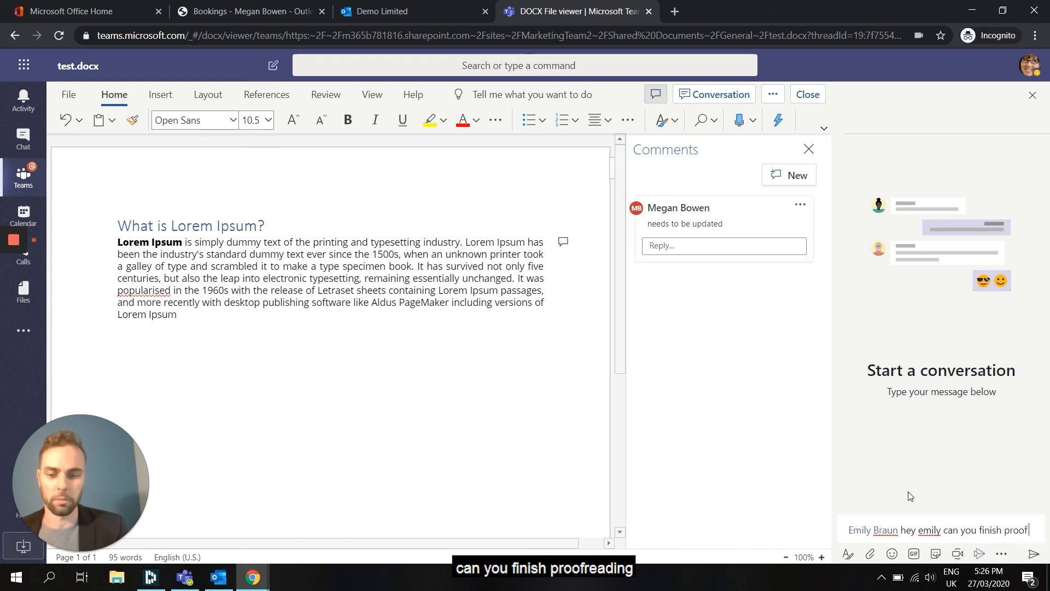
pyautogui.write(' reading this document')
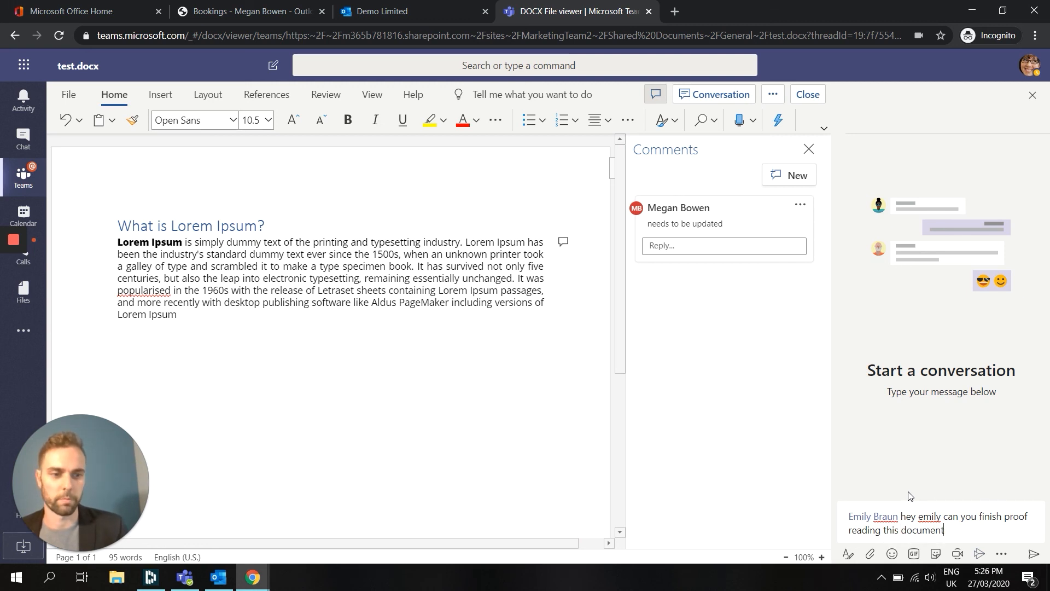
pyautogui.press('Return')
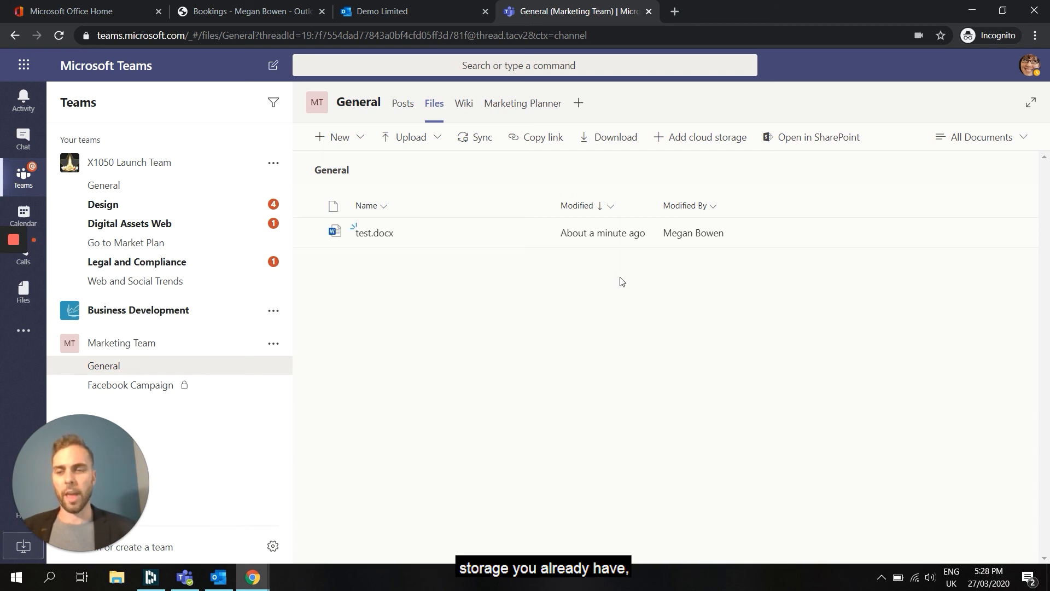
# View the cloud storage providers that can be added to the General channel's files, and dismiss the list
pyautogui.click(687, 138)
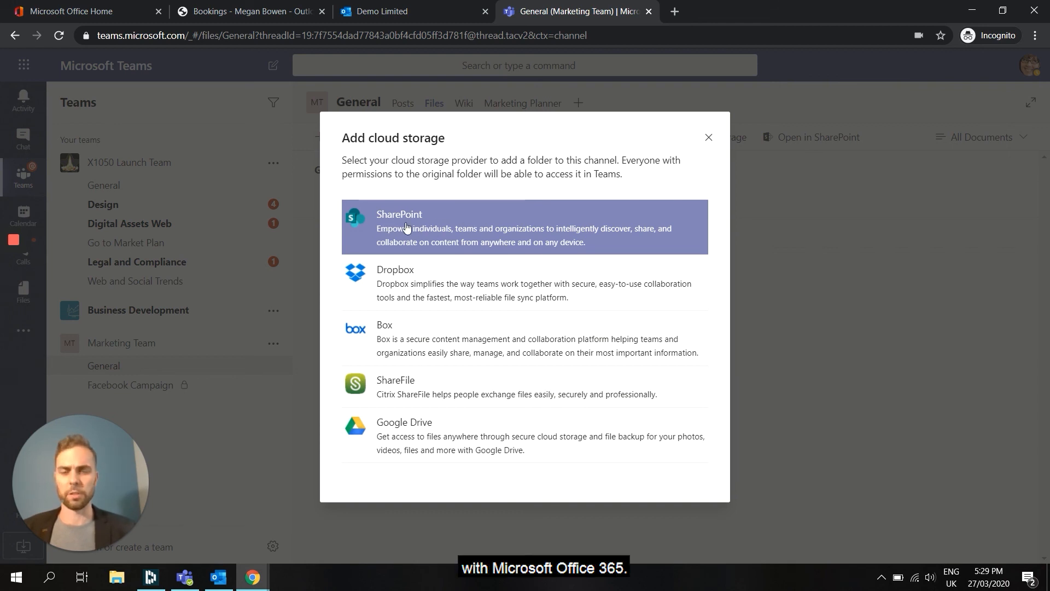
pyautogui.click(708, 139)
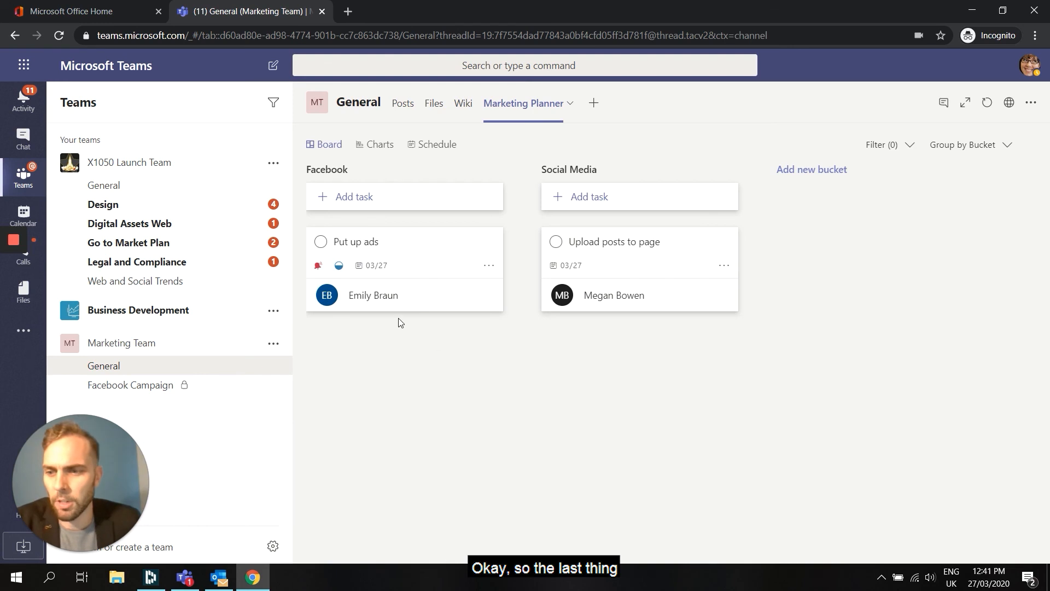
# Open the Activity feed and look through its mentions and replies
pyautogui.click(22, 107)
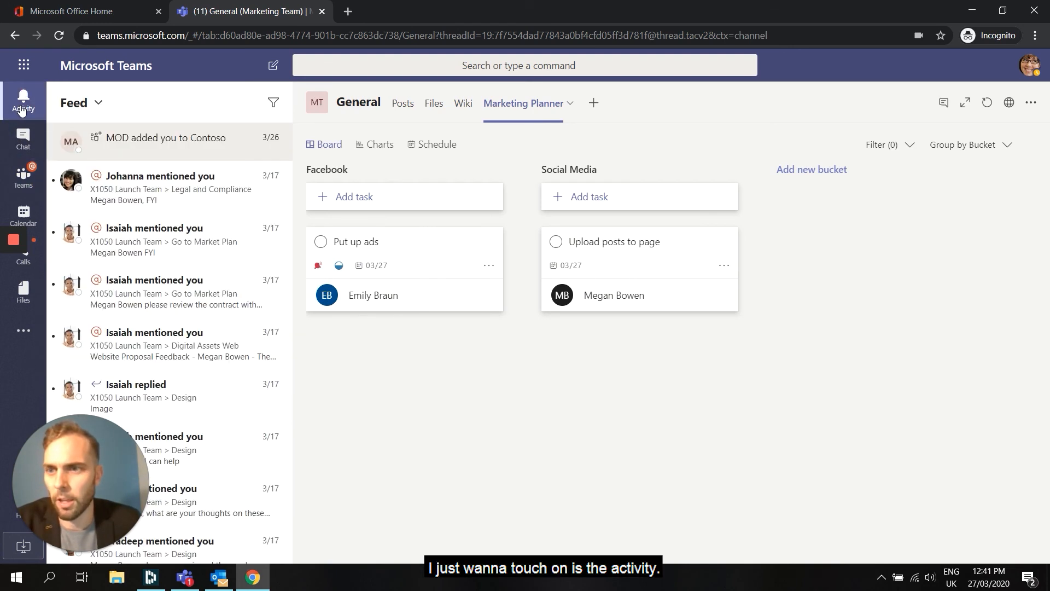
pyautogui.scroll(-3, 224, 198)
pyautogui.scroll(3, 218, 199)
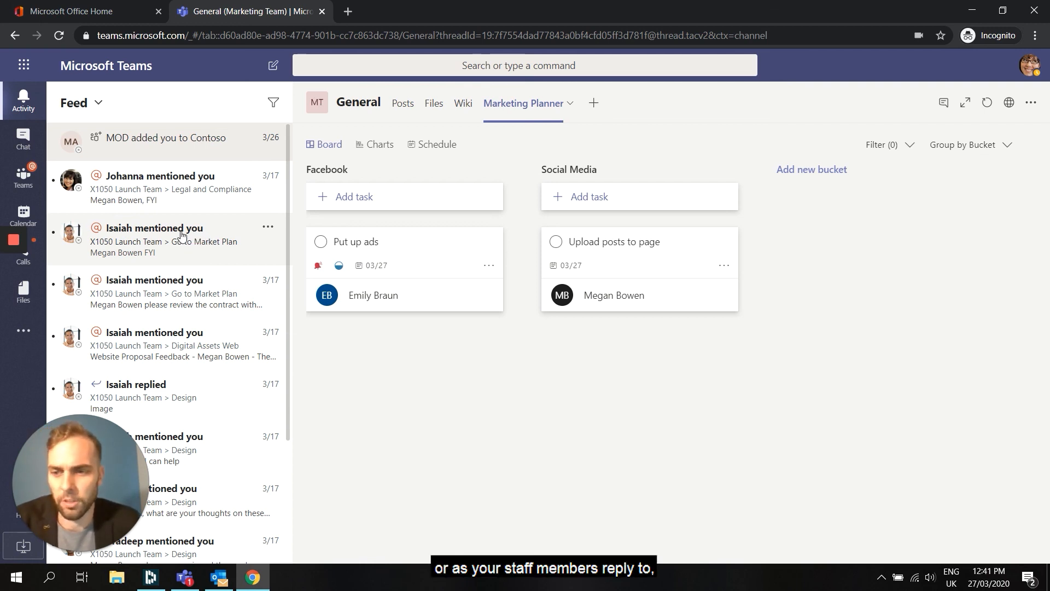
pyautogui.scroll(-3, 182, 235)
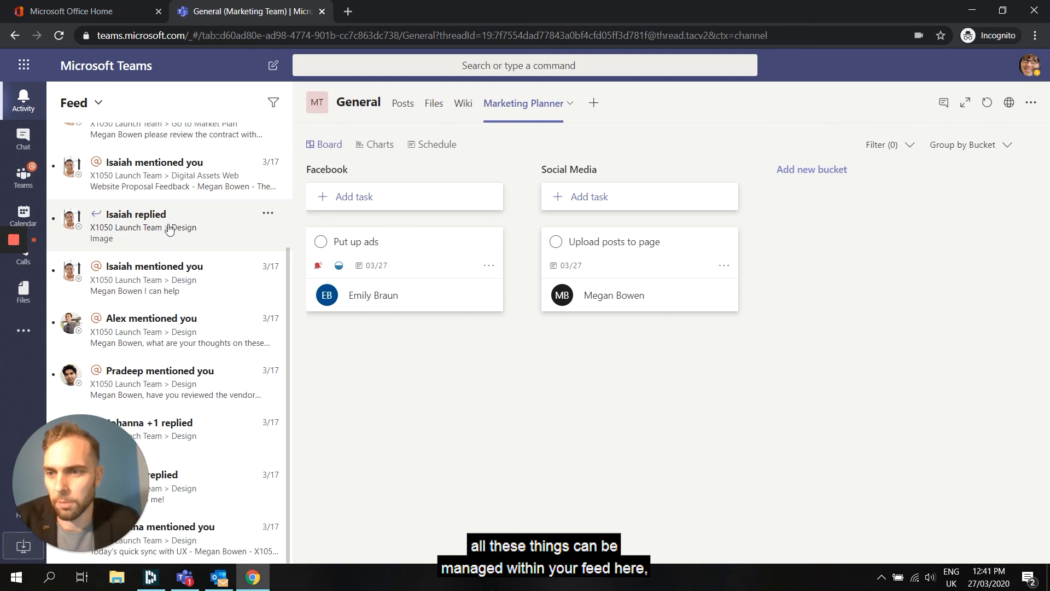
pyautogui.scroll(3, 190, 290)
# Switch the activity list to My Activity and look through the account's own posts and replies
pyautogui.click(88, 106)
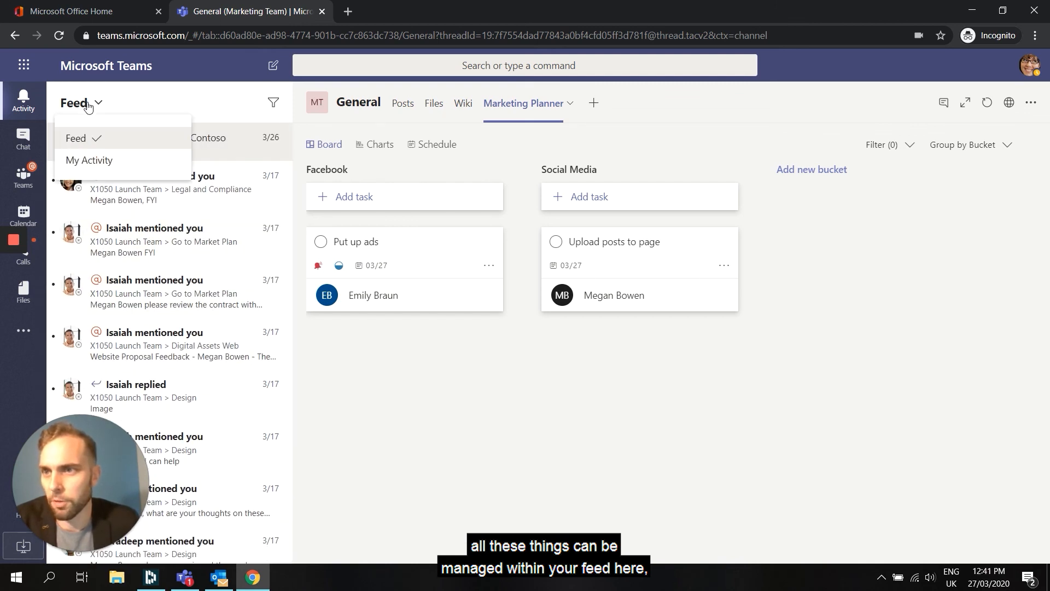
pyautogui.click(88, 106)
pyautogui.click(88, 106)
pyautogui.click(92, 161)
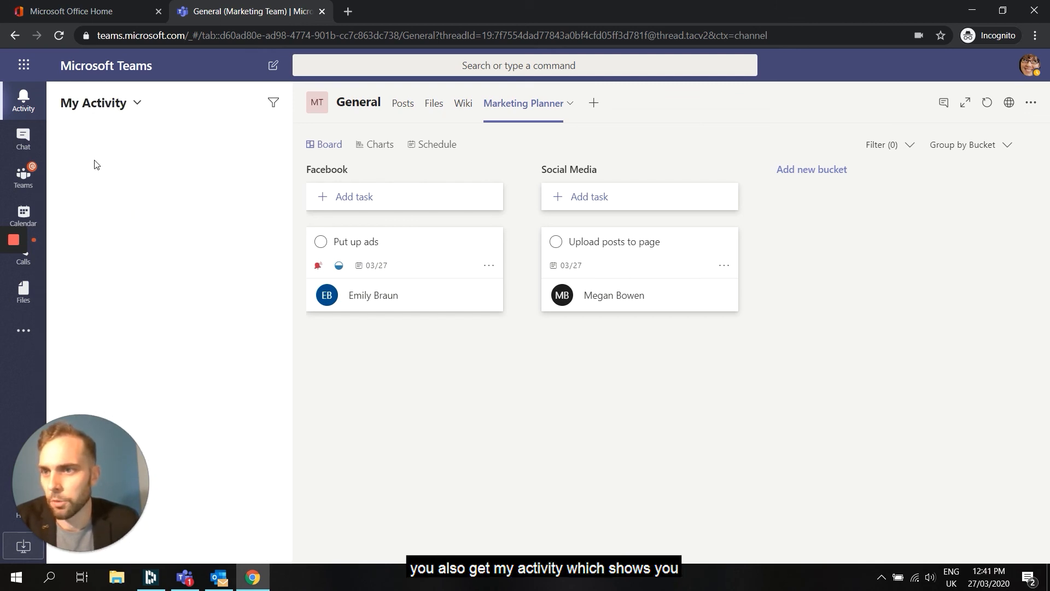
pyautogui.scroll(-2, 157, 198)
pyautogui.scroll(2, 164, 208)
pyautogui.scroll(4, 679, 361)
pyautogui.scroll(-5, 678, 356)
pyautogui.scroll(9, 544, 287)
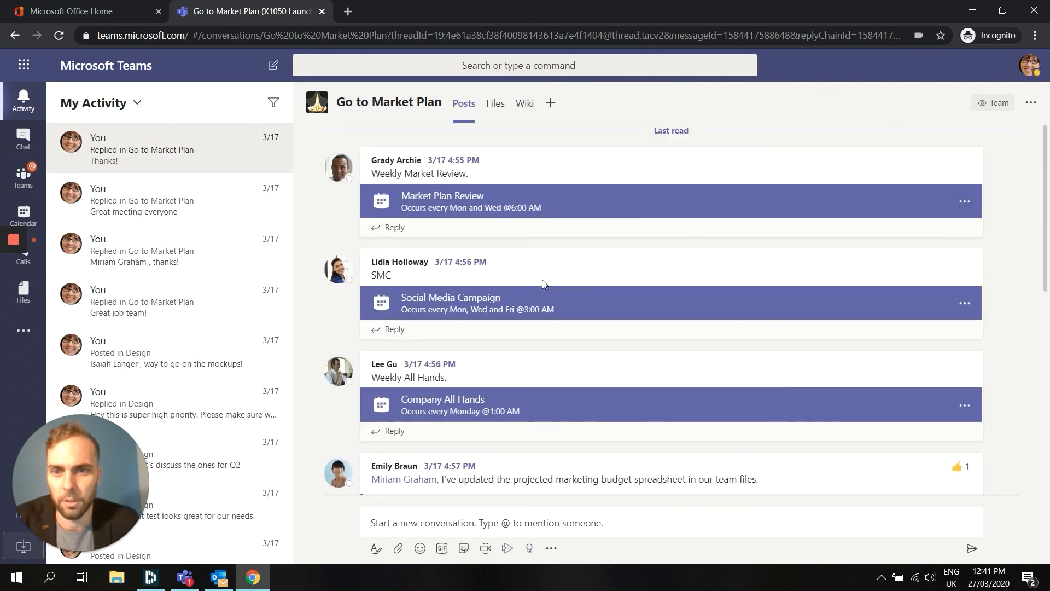
# Read through the meetings and messages posted in the Go to Market Plan channel
pyautogui.scroll(-6, 661, 254)
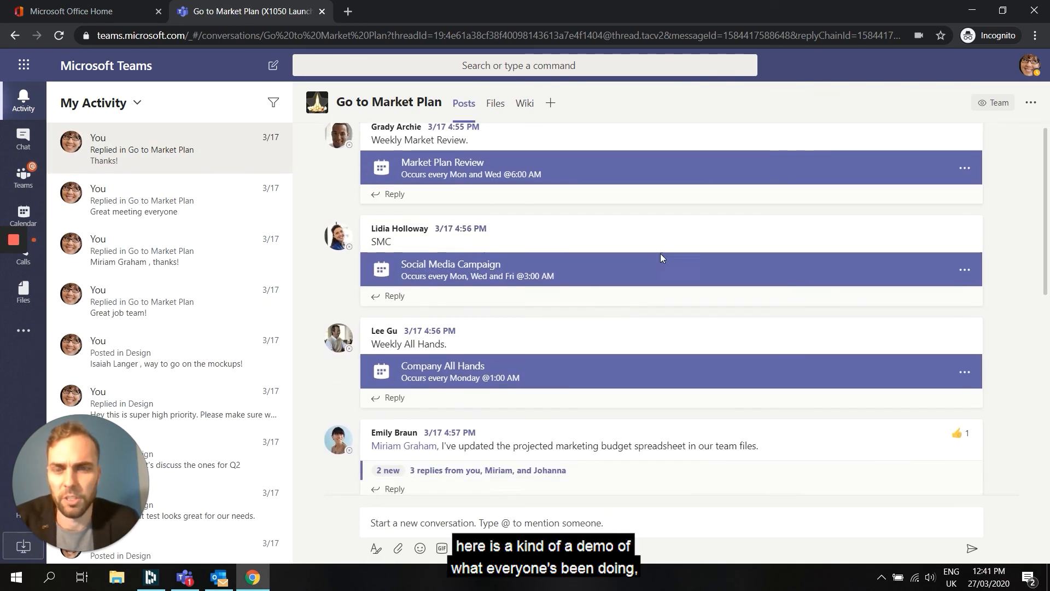
pyautogui.scroll(-1, 658, 253)
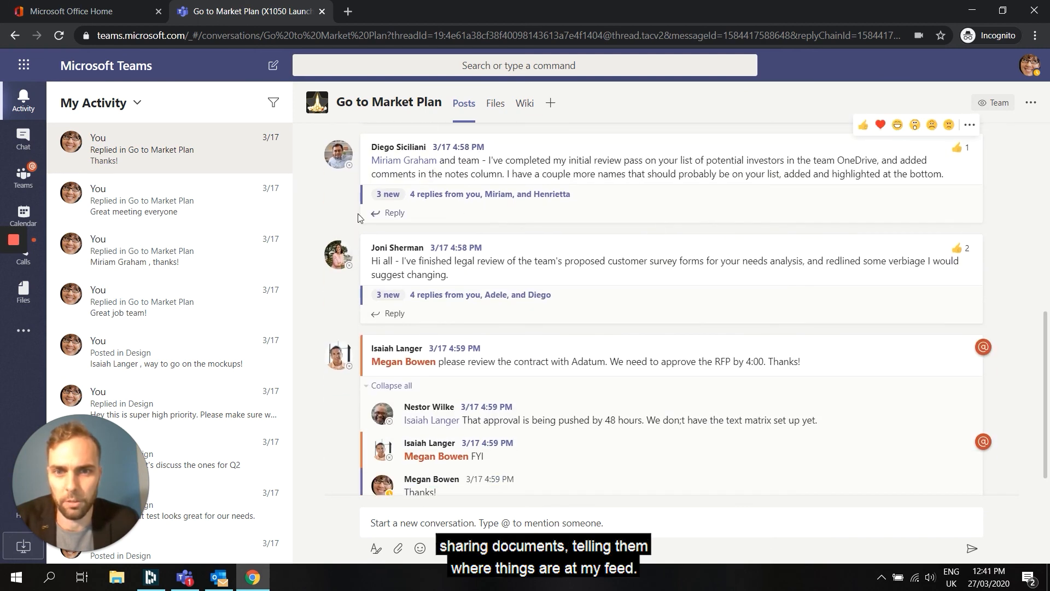
pyautogui.scroll(-1, 539, 290)
pyautogui.scroll(6, 527, 311)
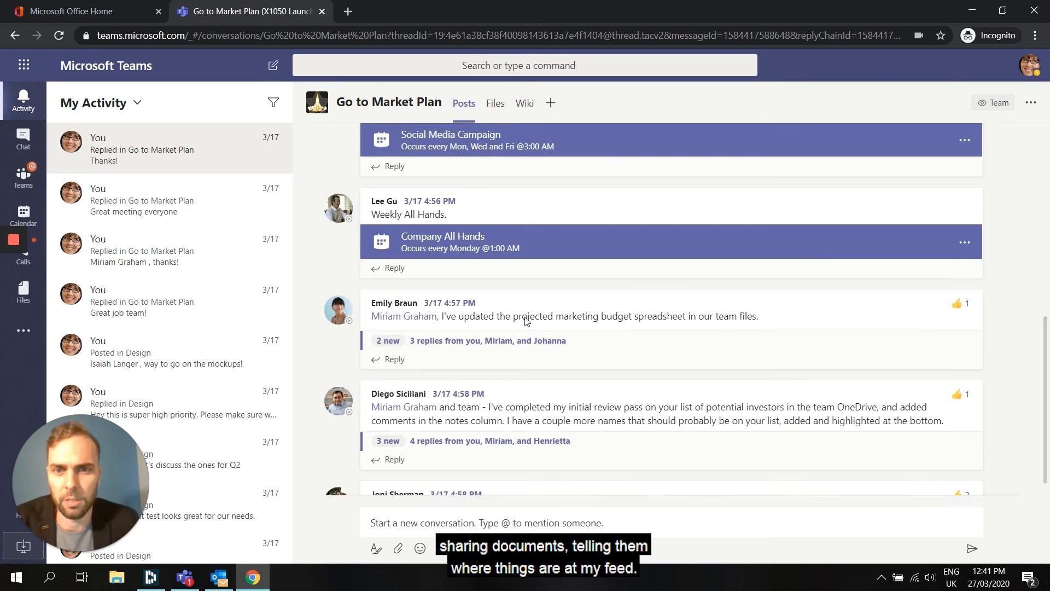
# Switch the activity list back to Feed, review its entries, and view the earlier posts in the Go to Market Plan channel
pyautogui.click(95, 102)
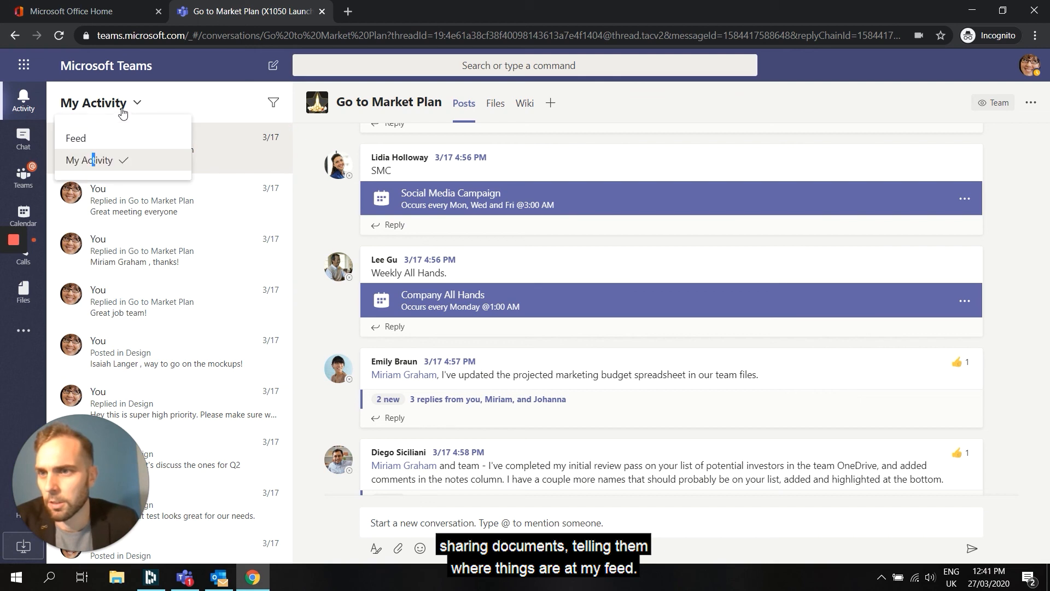
pyautogui.click(88, 139)
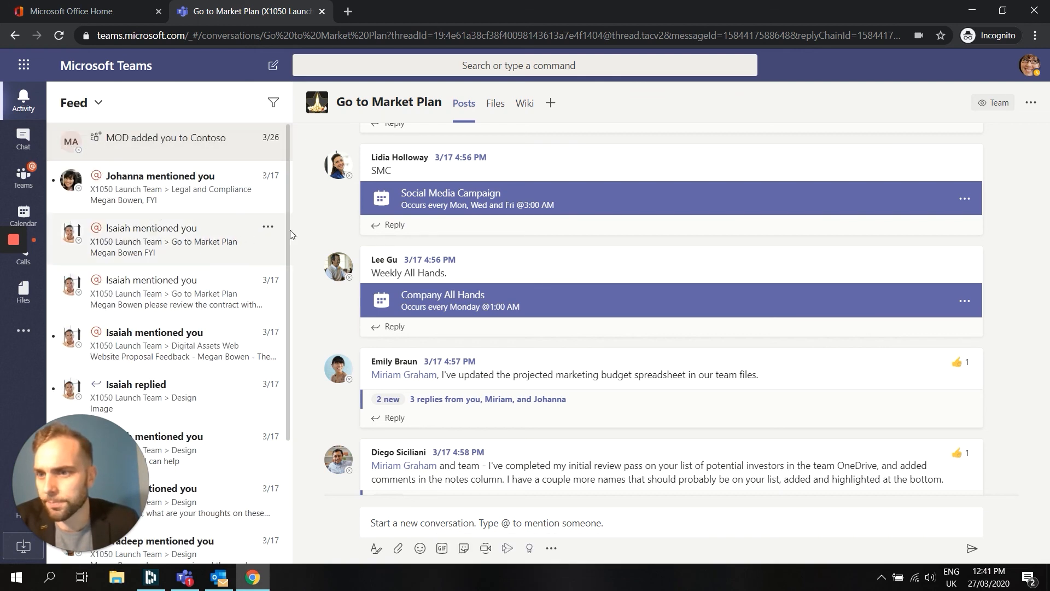
pyautogui.scroll(-1, 232, 218)
pyautogui.scroll(-2, 232, 217)
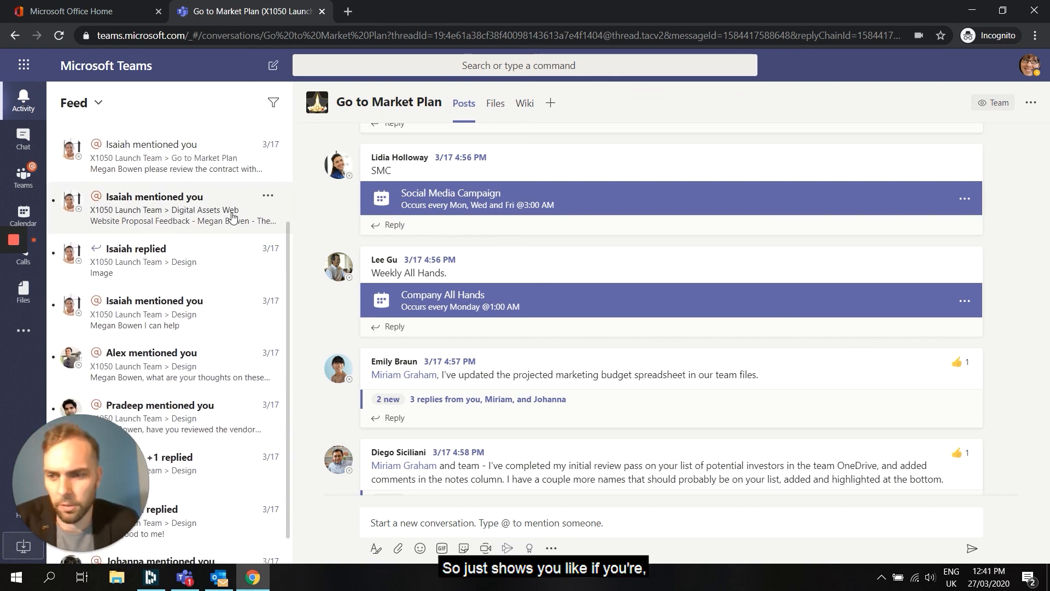
pyautogui.scroll(-1, 231, 220)
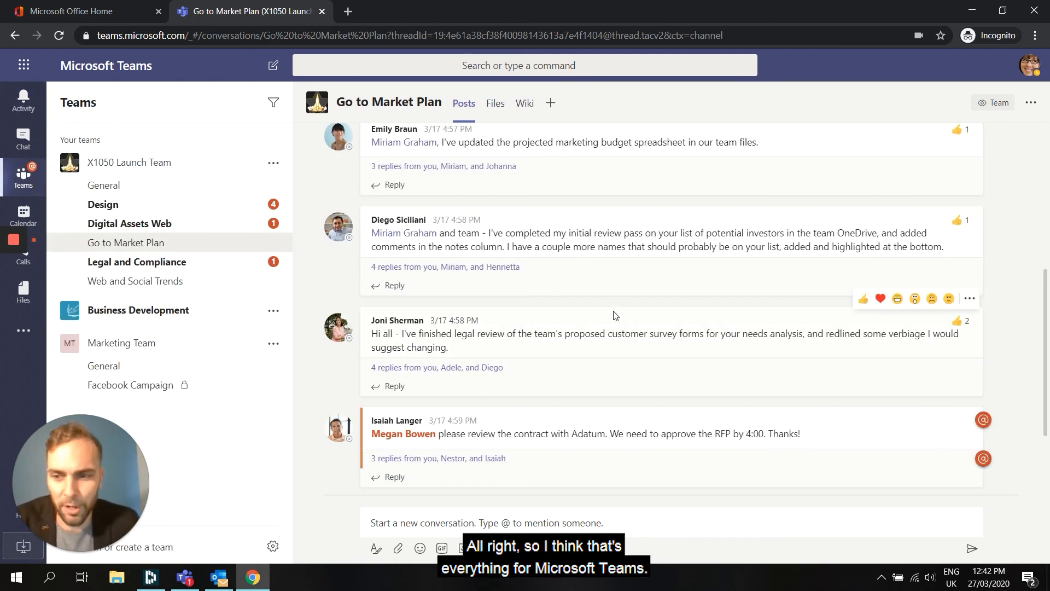
pyautogui.moveTo(1044, 276); pyautogui.dragTo(1042, 137)
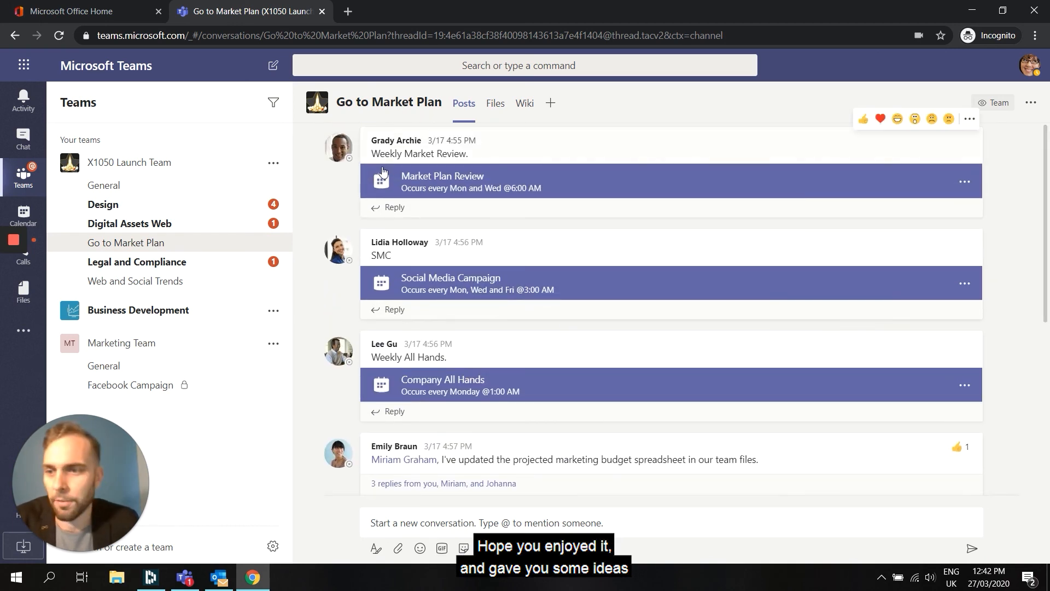